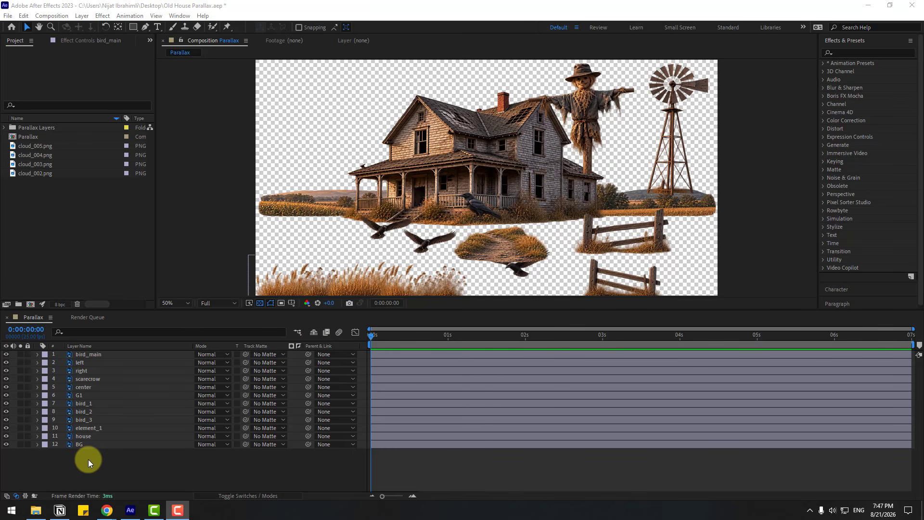
Step: Make all twelve layers of the Parallax composition, from bird_main to BG, 3D layers
drag(88, 459, 112, 358)
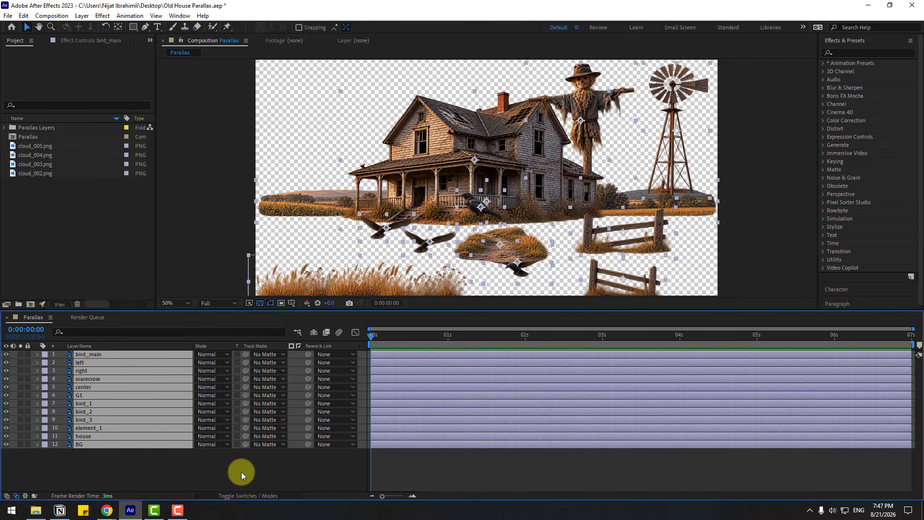
click(235, 495)
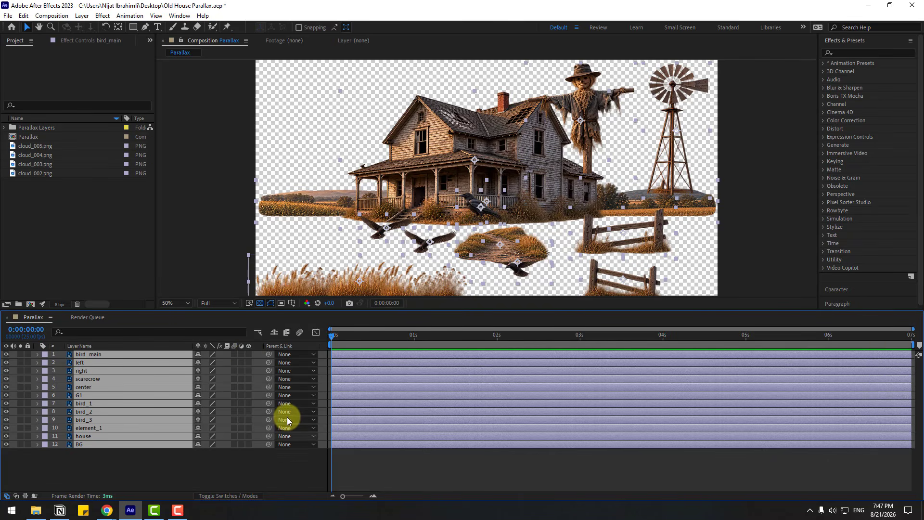
click(249, 354)
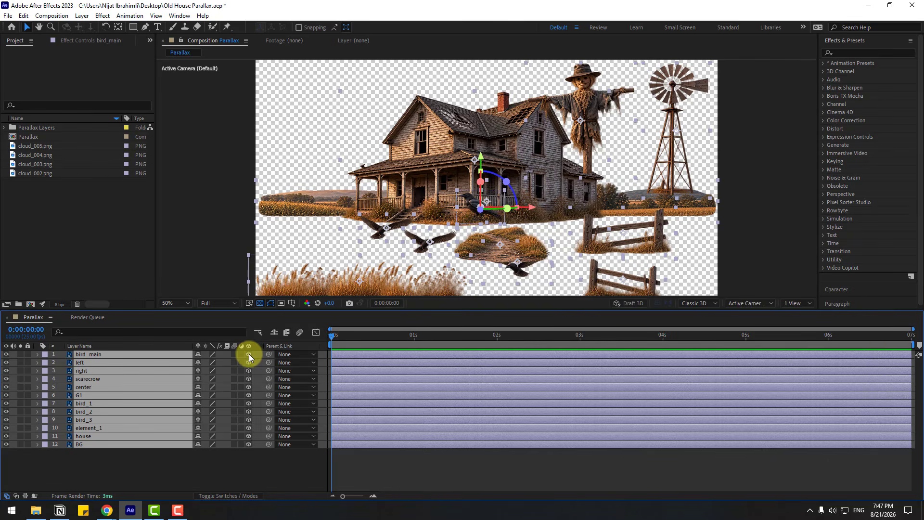
click(220, 494)
click(224, 494)
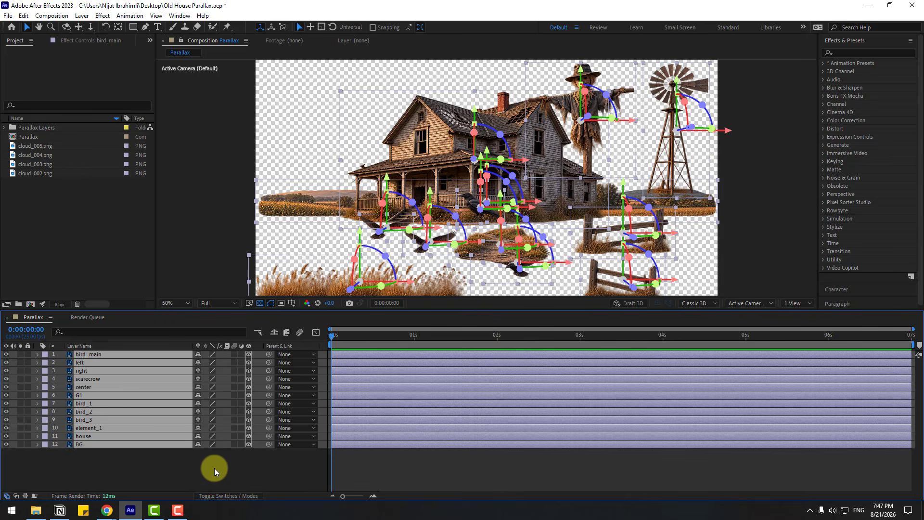
click(197, 477)
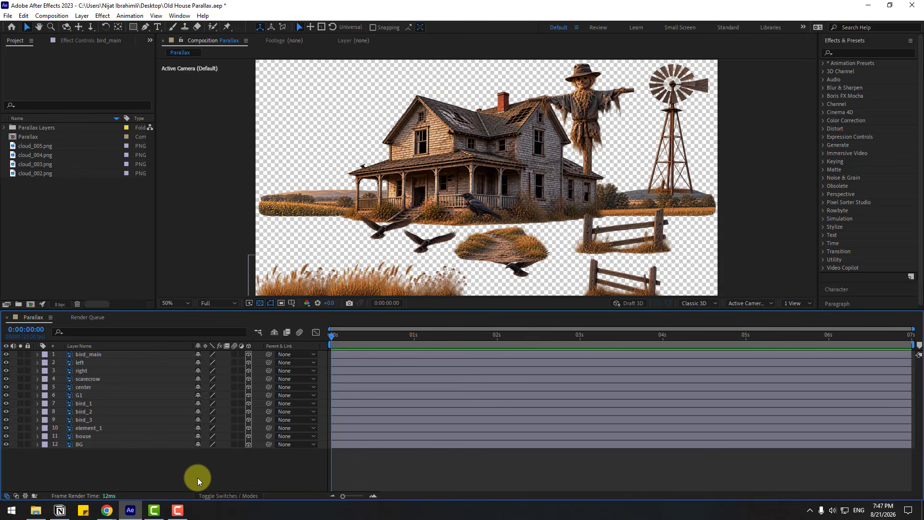
Step: Create a two-node camera named Camera 1 with the 50mm preset
right_click(168, 474)
mouse_move(251, 357)
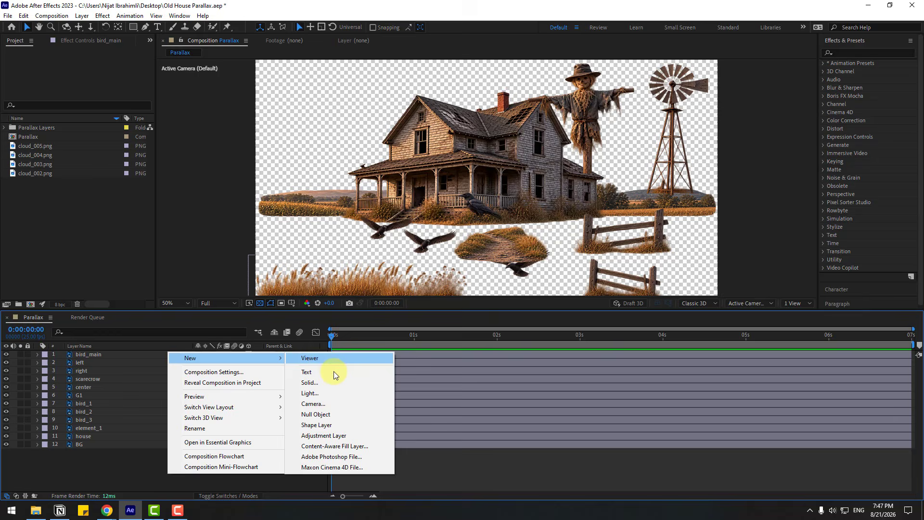
click(313, 404)
click(443, 180)
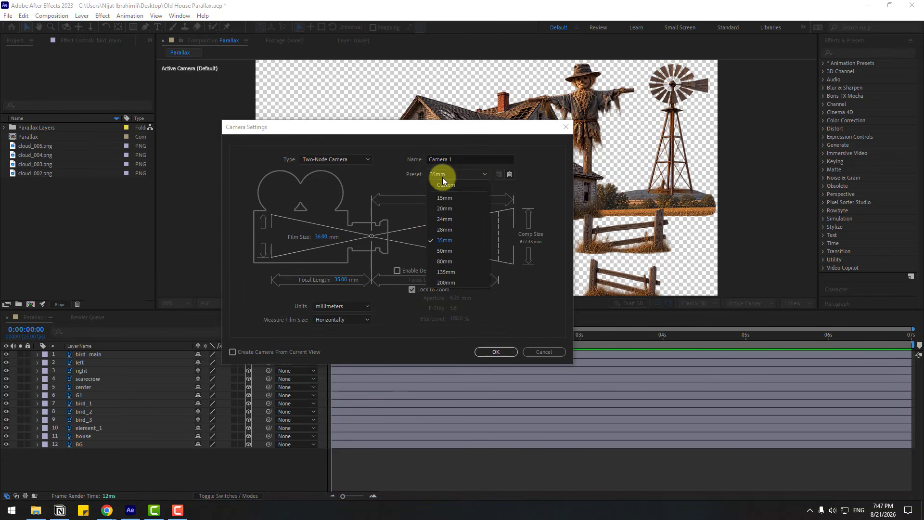
click(443, 250)
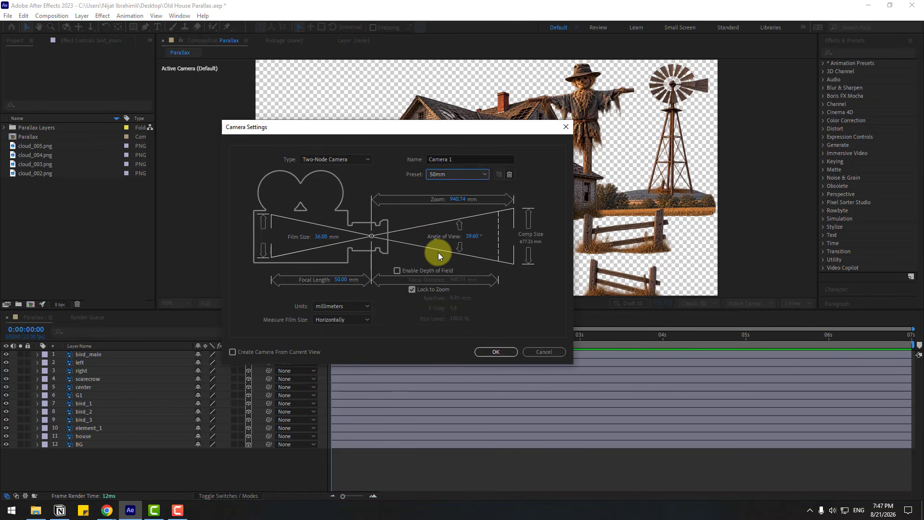
click(481, 352)
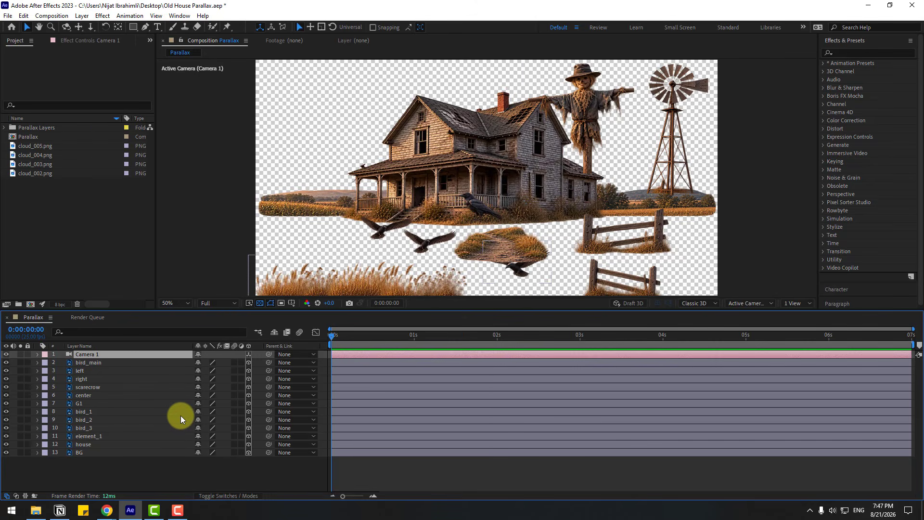
Step: Create an orbit null for Camera 1
right_click(88, 355)
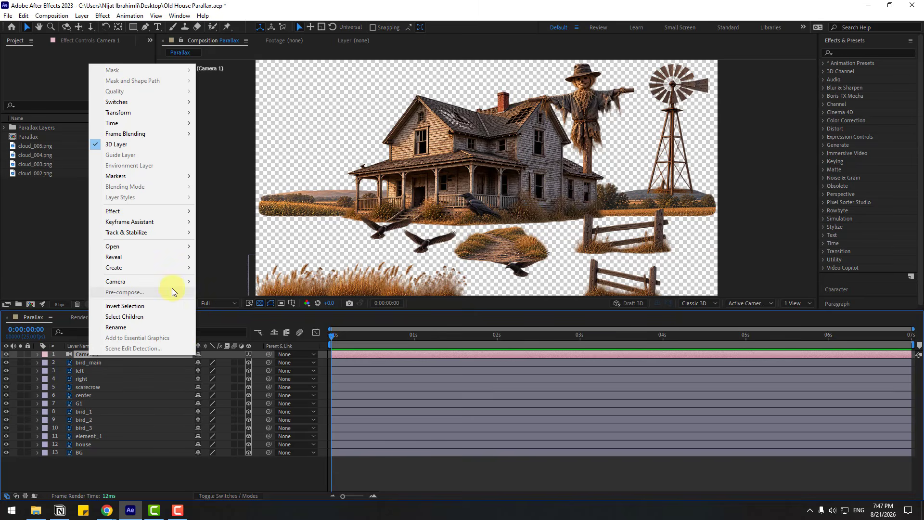
mouse_move(168, 281)
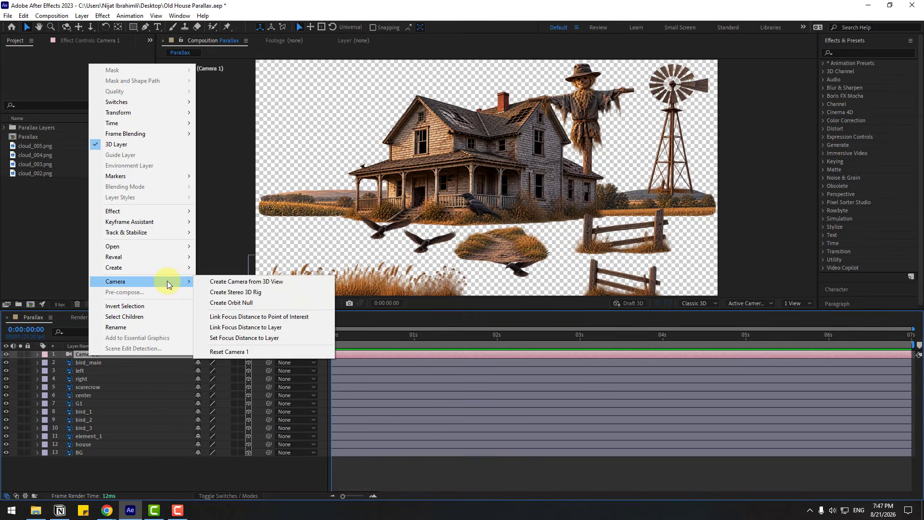
click(255, 302)
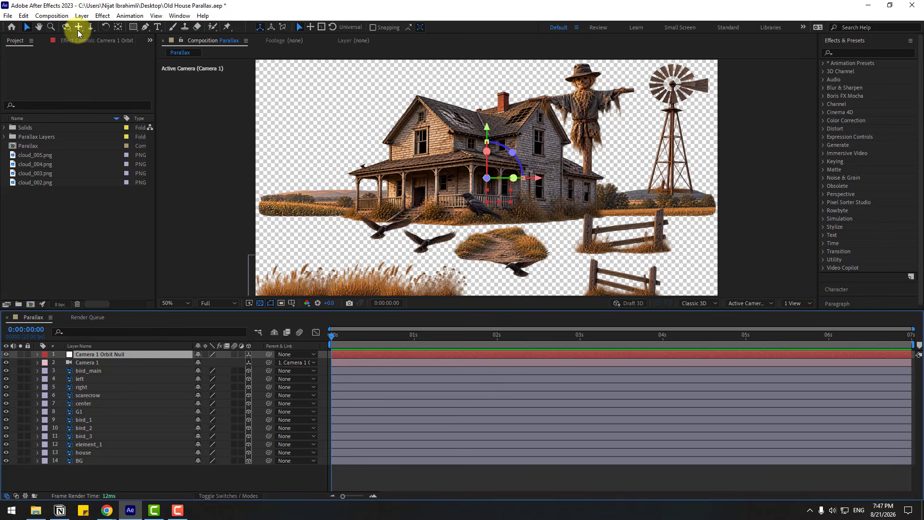
double_click(117, 30)
click(28, 28)
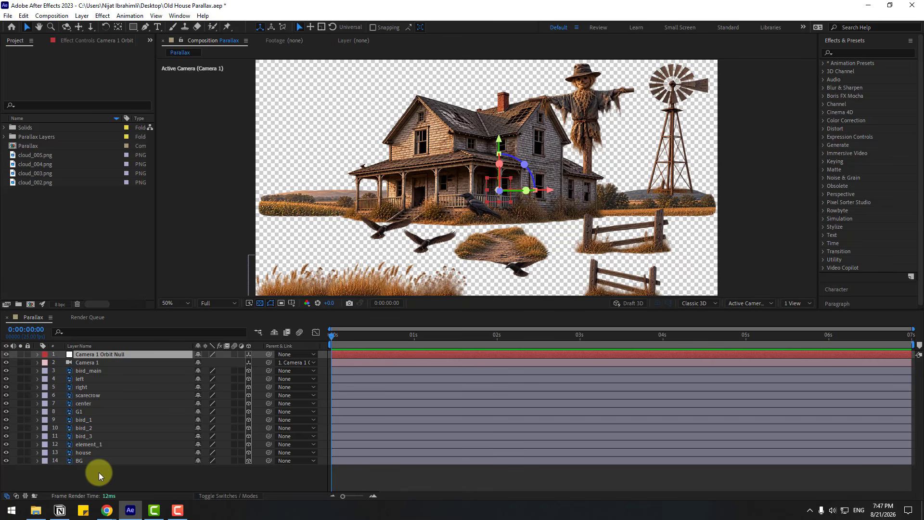
Step: Show the composition in two views, one Active Camera and one Top, and make the Active Camera view active
click(794, 303)
click(794, 321)
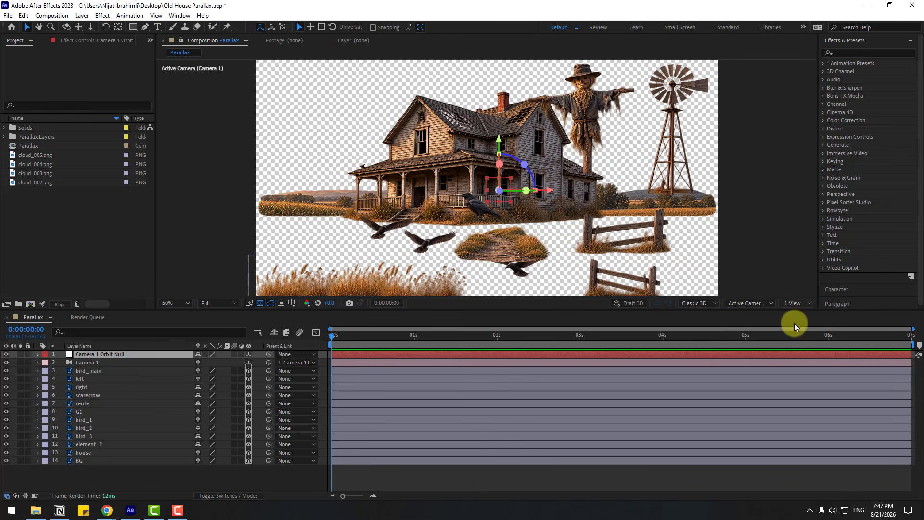
click(569, 128)
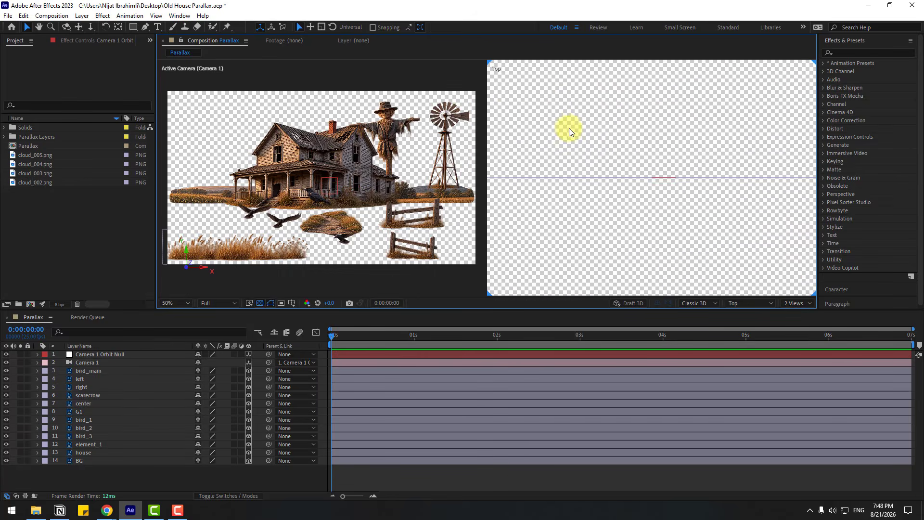
double_click(742, 307)
click(743, 307)
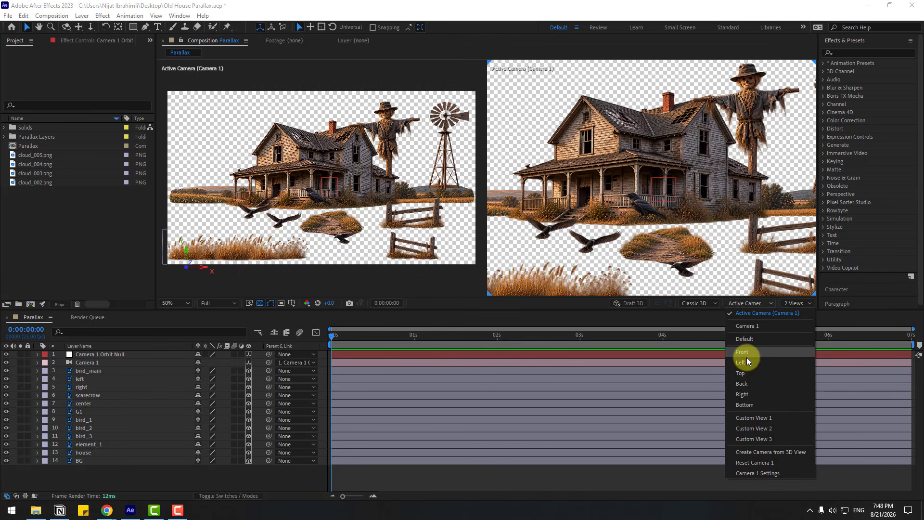
click(741, 374)
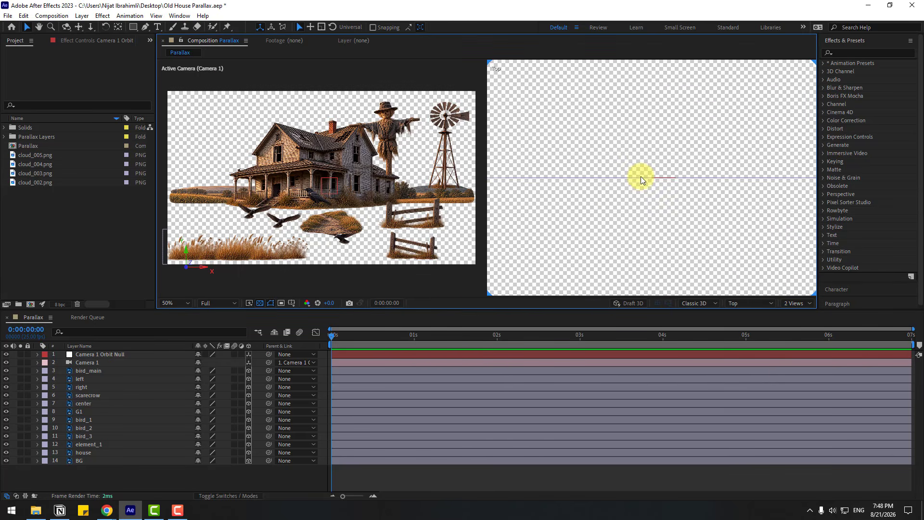
click(230, 77)
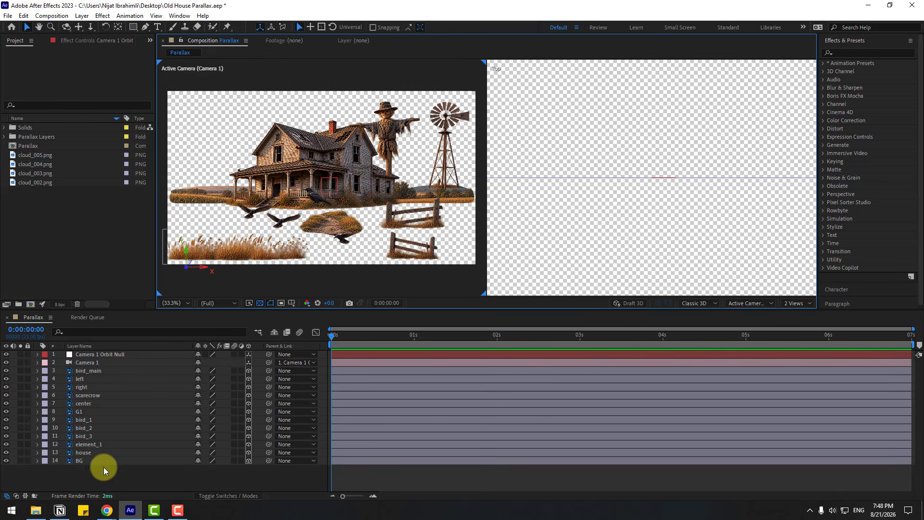
Step: Push the BG layer back to a Z position of 12324 and scale it up to span the full frame width
click(83, 460)
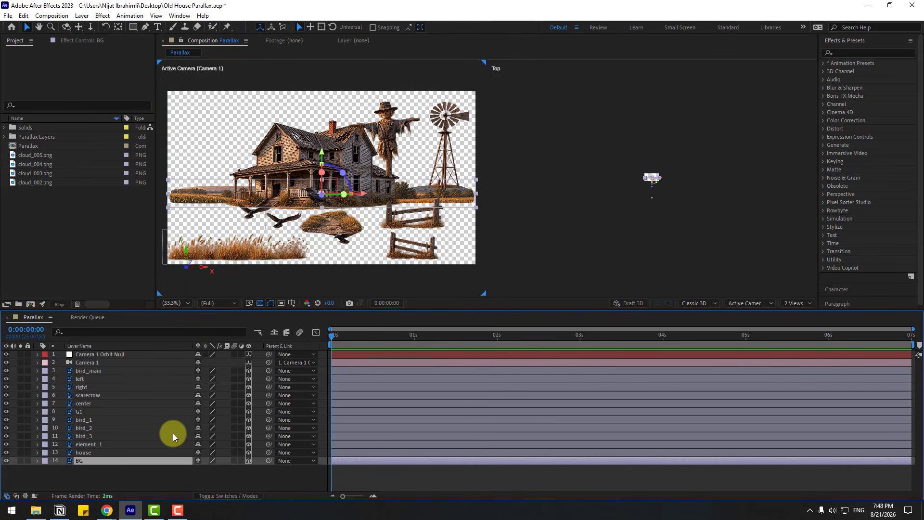
key(p)
drag(227, 468, 816, 410)
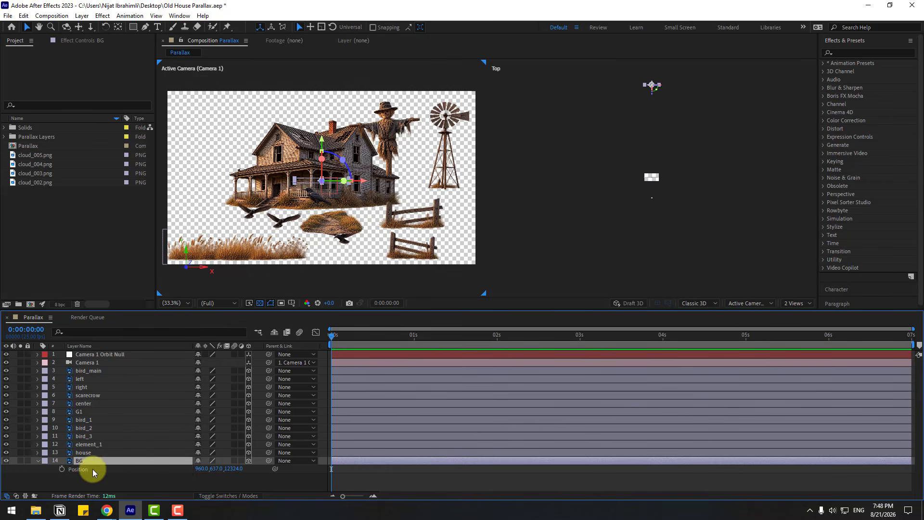
drag(210, 471, 406, 417)
click(63, 482)
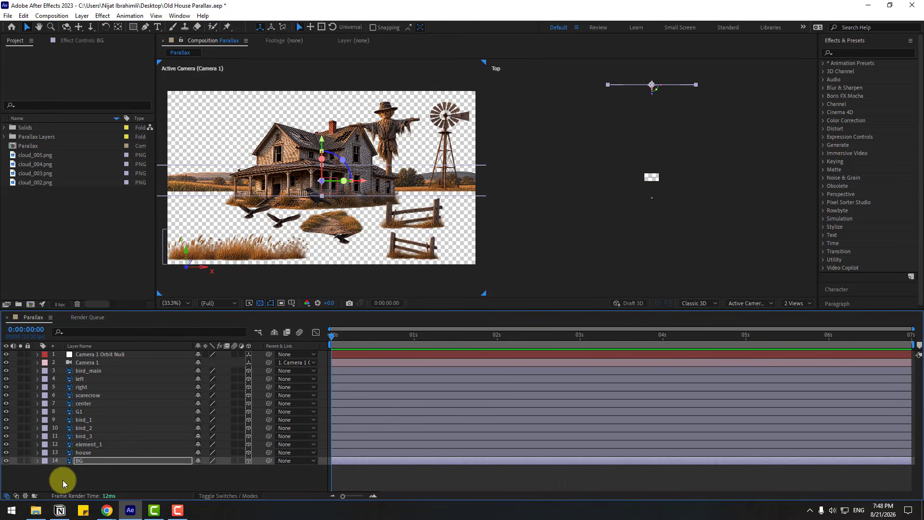
Step: Push the house layer back to a Z position of 8710 and scale it to 403%
click(80, 453)
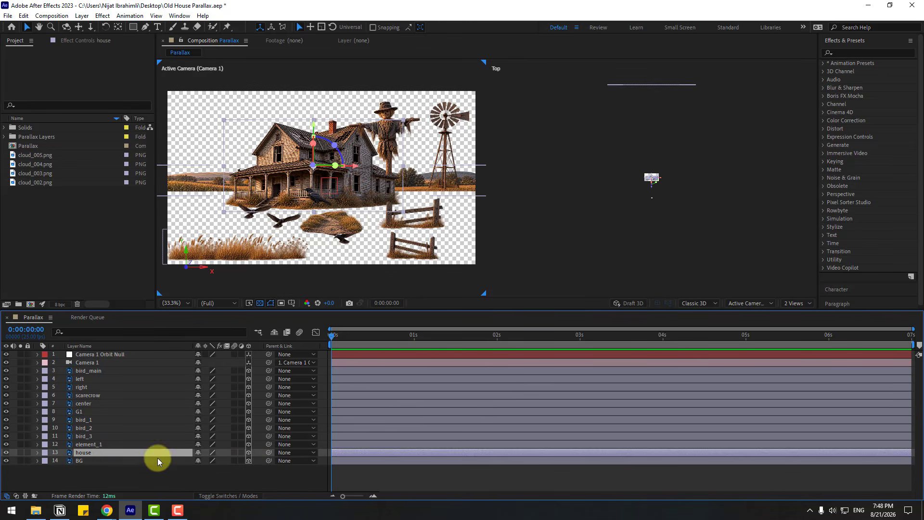
key(p)
drag(230, 461, 631, 444)
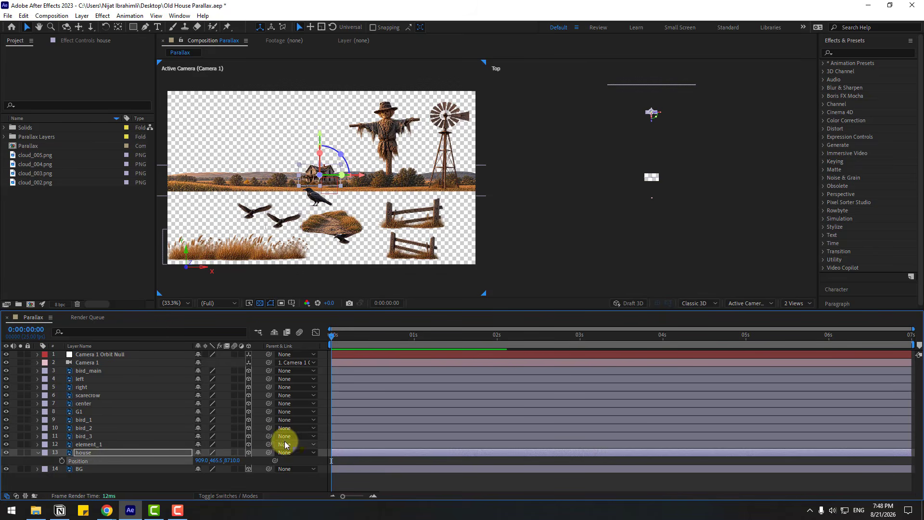
key(s)
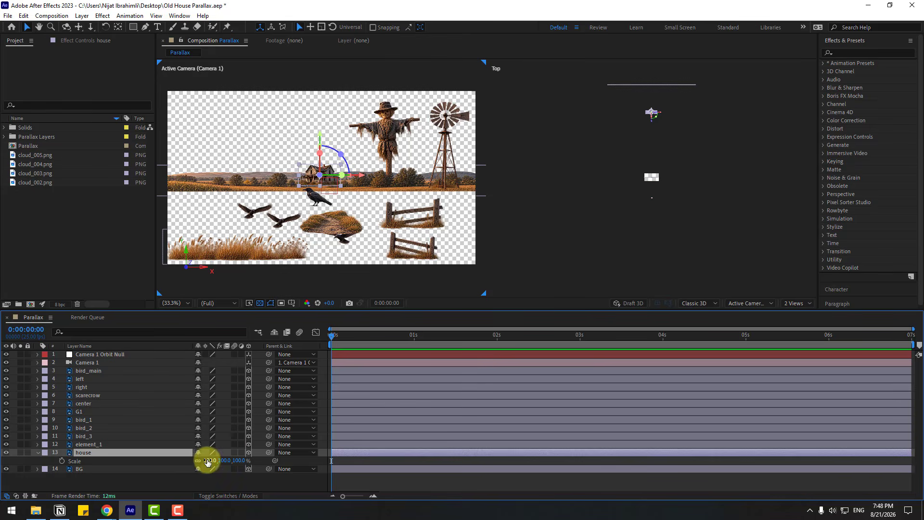
drag(207, 459, 319, 429)
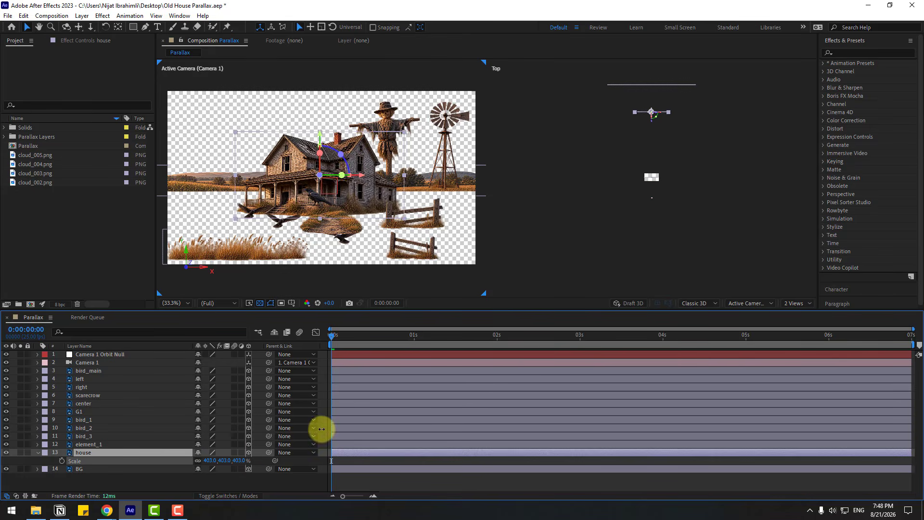
key(s)
click(104, 476)
Step: Move the windmill layer element_1 to the left of the house and push it back in depth between the house and BG
click(85, 446)
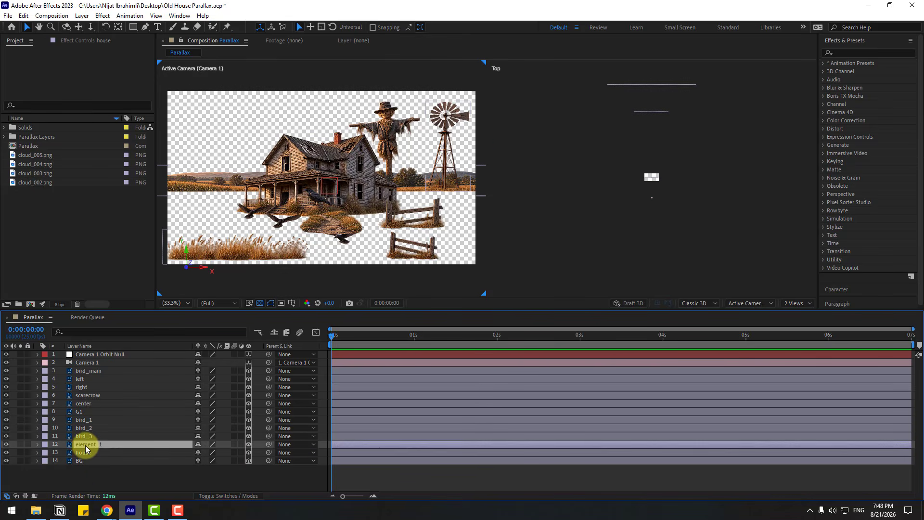
drag(433, 180, 181, 203)
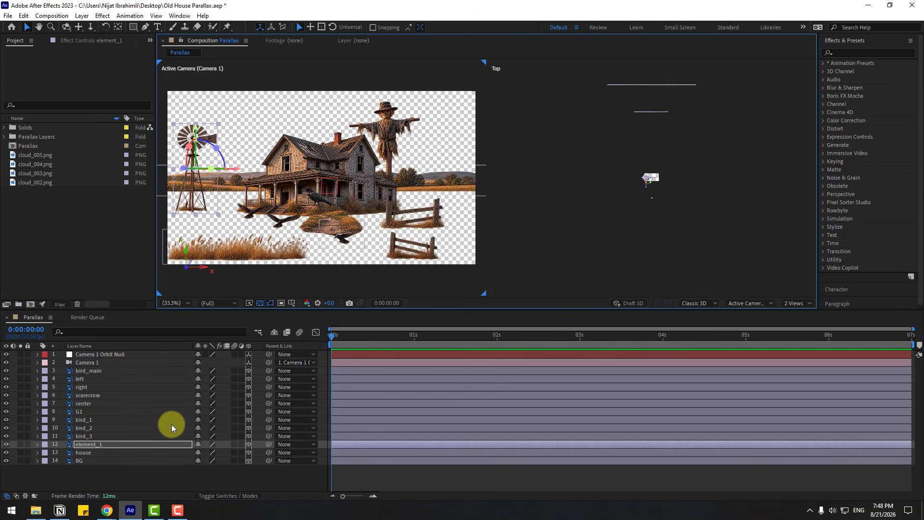
key(p)
drag(233, 452, 679, 386)
drag(343, 180, 244, 182)
Step: Scale up the windmill layer element_1 until it stands nearly as tall as the house
key(s)
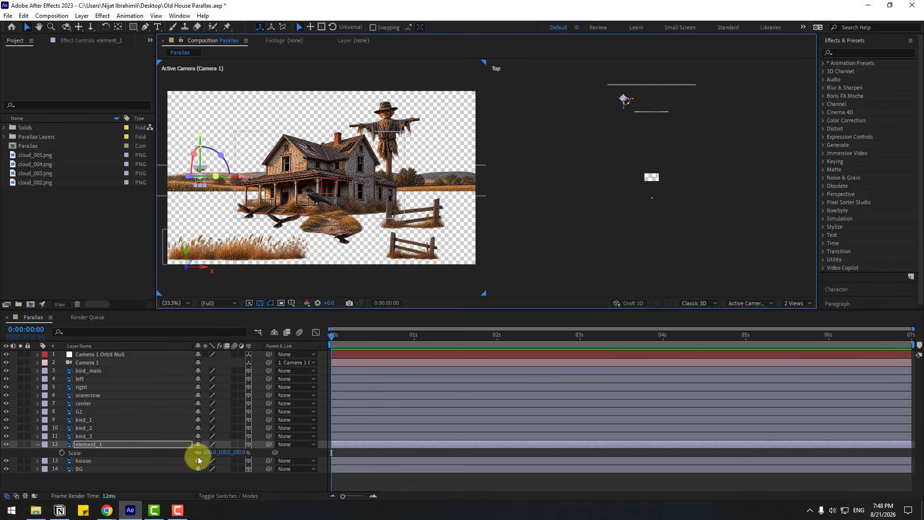
drag(209, 452, 314, 417)
key(s)
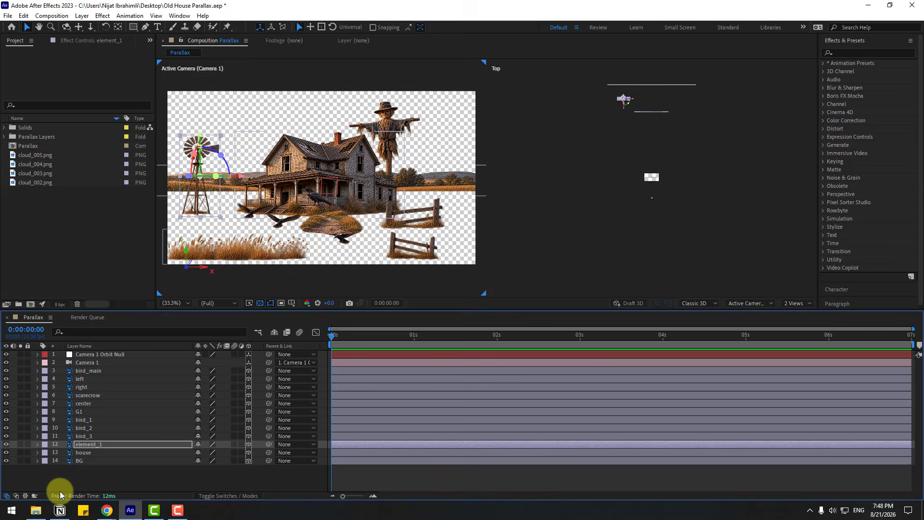
Step: Hide the layers bird_1, bird_2 and bird_3
click(85, 436)
shift+click(85, 420)
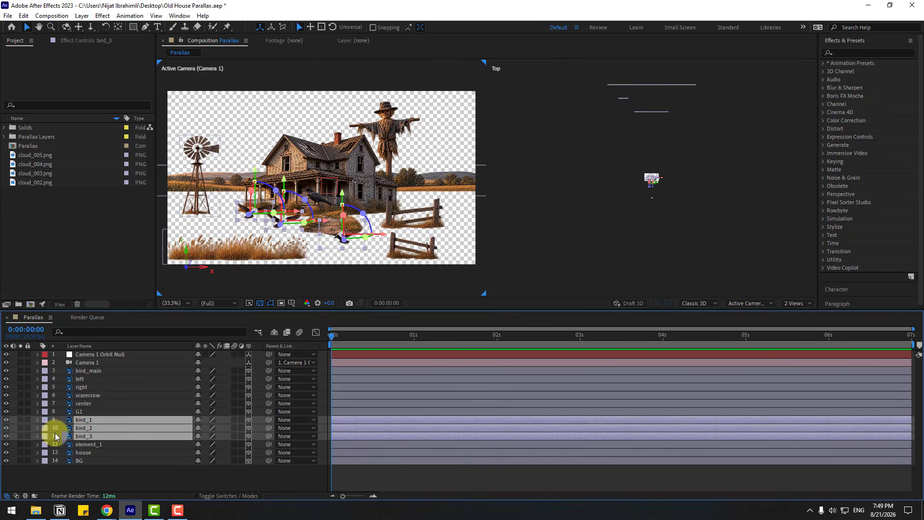
click(6, 420)
key(ctrl+shift+a)
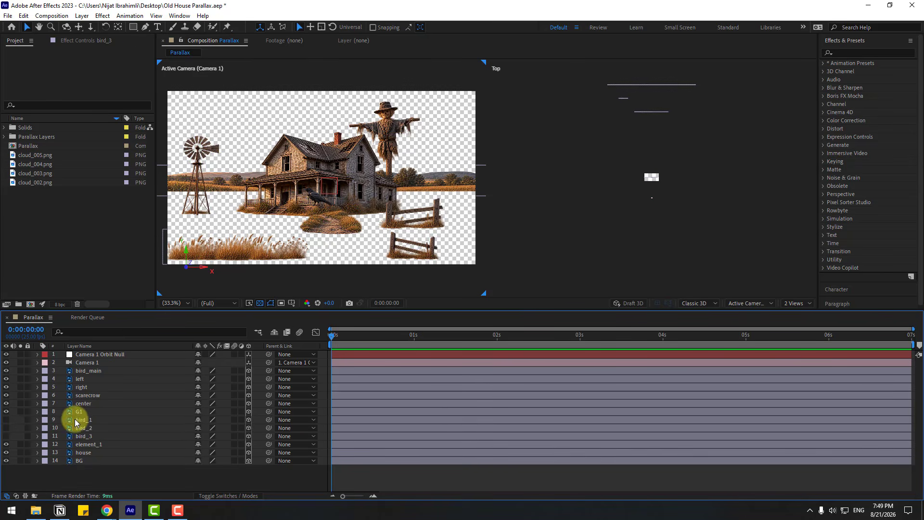
Step: Shift the G1 grass layer slightly to the right and push it back a little in Z depth, in front of the house
click(80, 413)
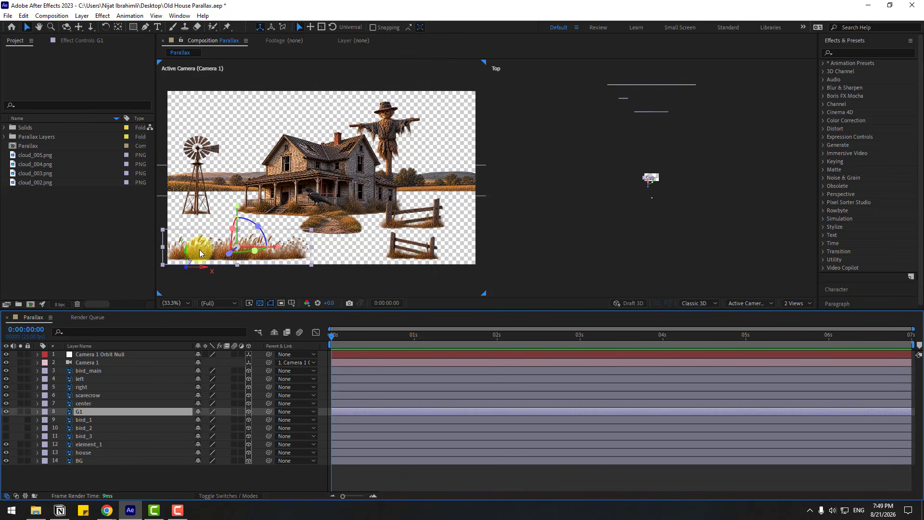
drag(199, 249, 228, 255)
key(p)
drag(226, 423, 923, 392)
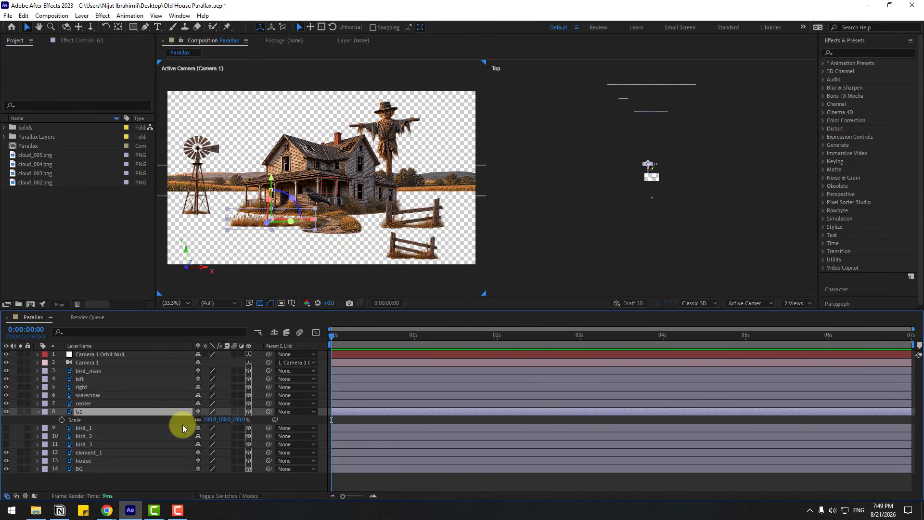
Step: Scale the G1 grass layer to 278% and lower it to the bottom edge of the frame
drag(208, 425, 282, 385)
click(319, 229)
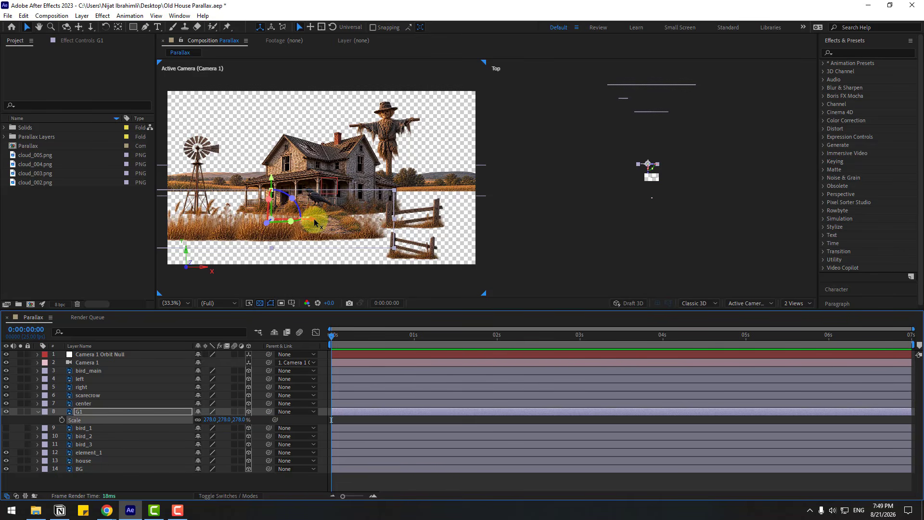
mouse_move(315, 223)
mouse_down()
mouse_move(267, 224)
mouse_move(381, 224)
mouse_move(305, 227)
mouse_move(326, 222)
mouse_move(316, 227)
mouse_up()
drag(273, 190, 269, 216)
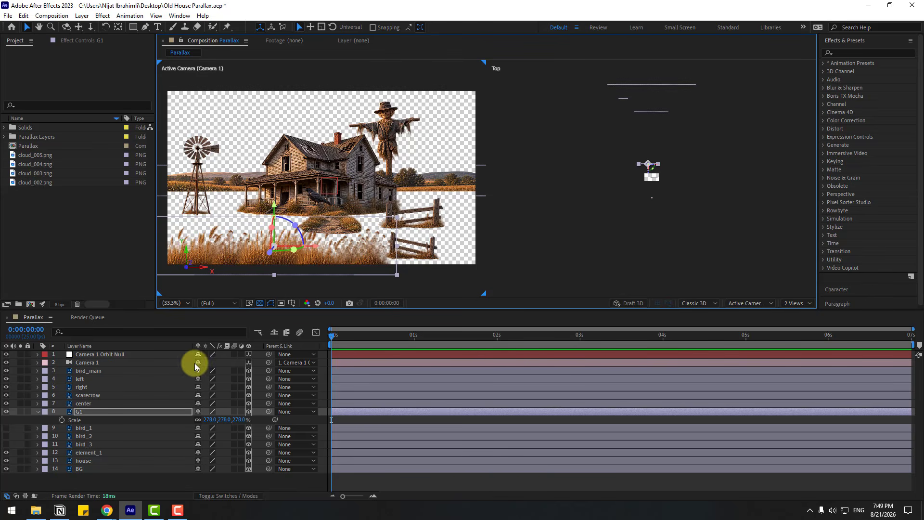
Step: Push the center path layer back in depth to a Z position of 7590
click(37, 412)
click(85, 404)
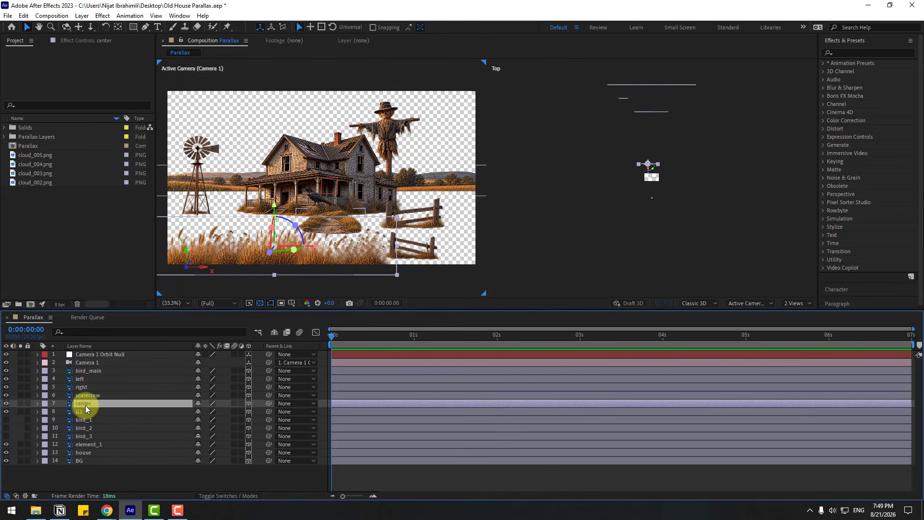
scroll(332, 212, up, 4)
scroll(310, 227, down, 4)
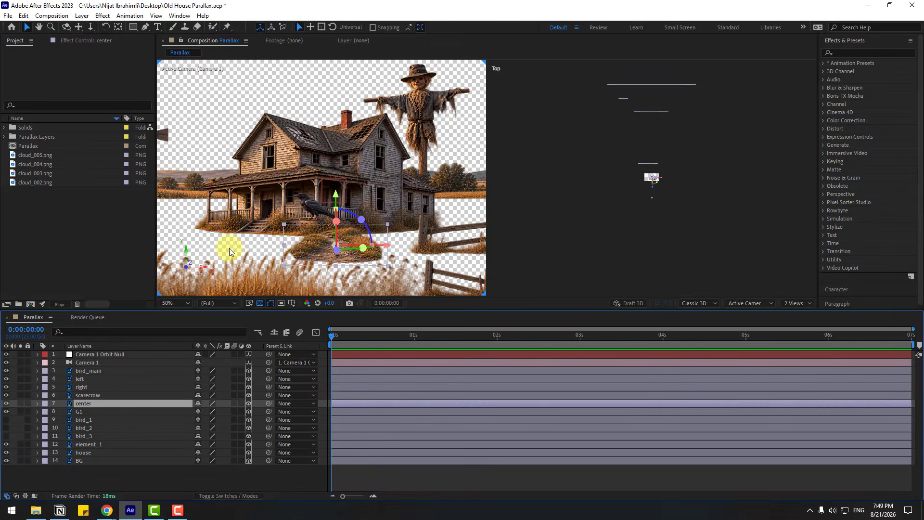
scroll(232, 248, up, 1)
scroll(322, 219, up, 1)
scroll(279, 221, up, 1)
drag(345, 232, 171, 233)
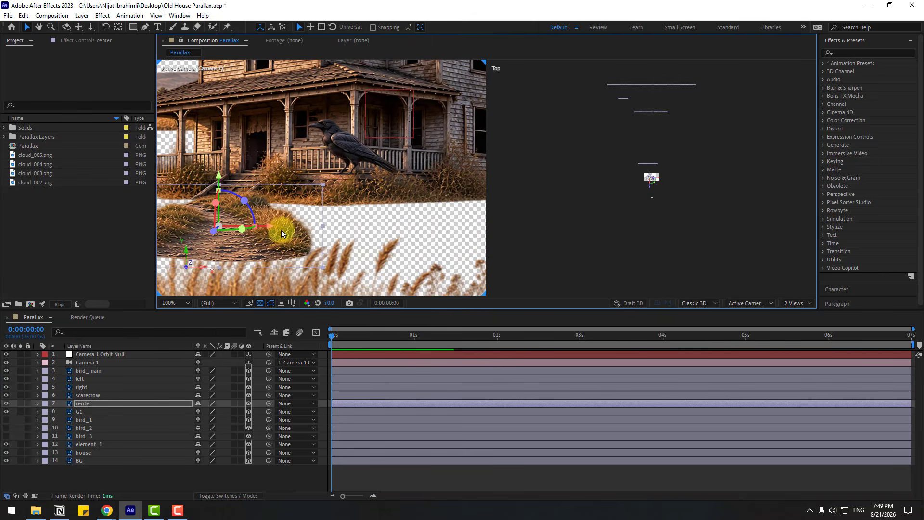
scroll(287, 249, down, 2)
key(p)
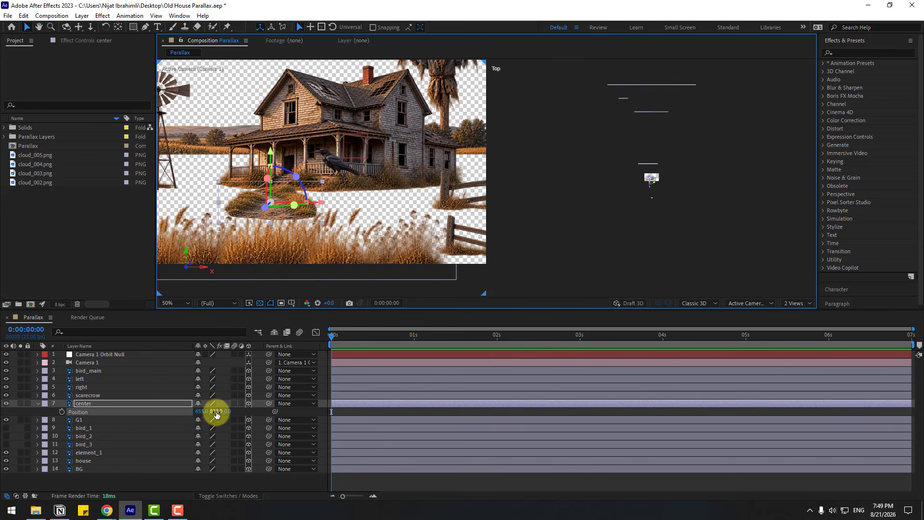
drag(223, 412, 558, 378)
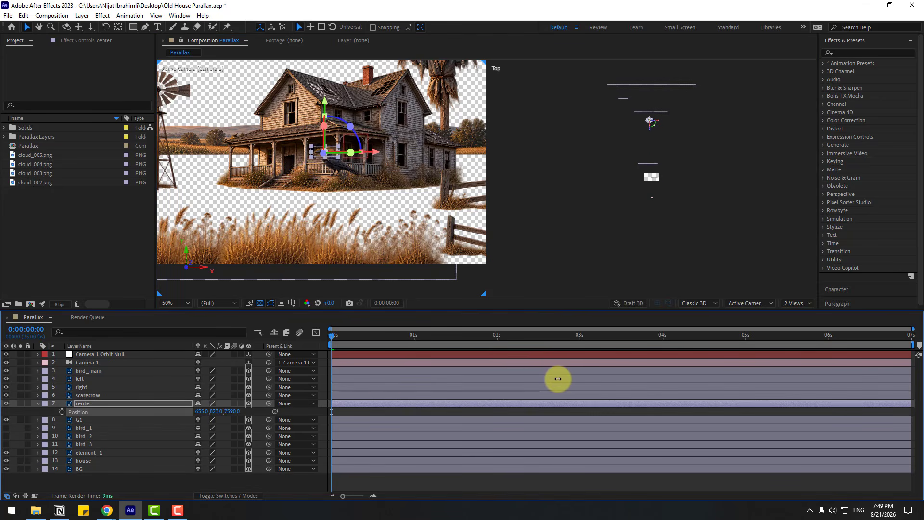
Step: Scale the center path layer to 720.8% and lower it so the path leads up to the house from the grass
click(118, 405)
key(s)
drag(239, 410, 413, 374)
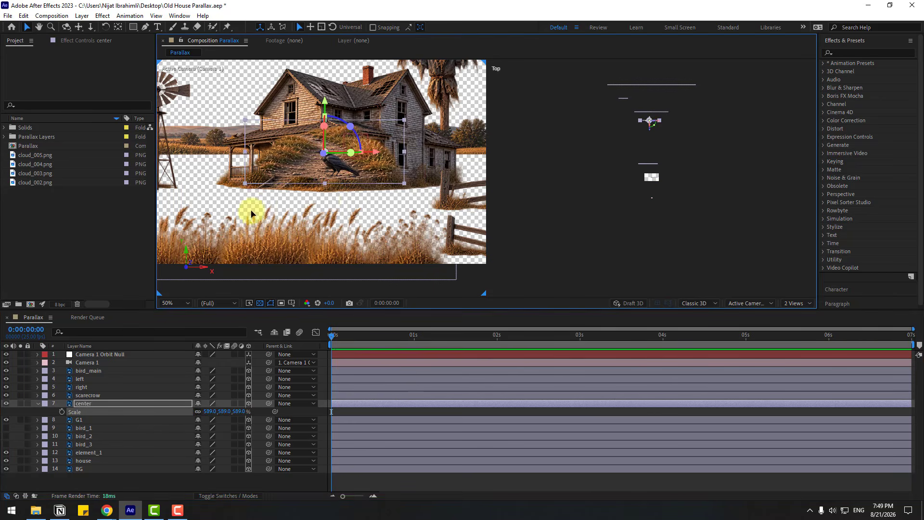
drag(294, 163, 249, 220)
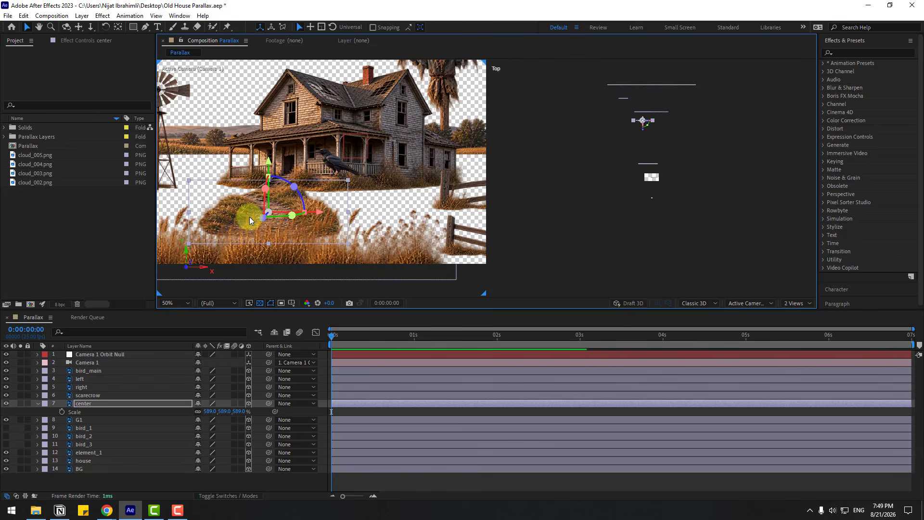
drag(347, 244, 367, 251)
drag(324, 225, 321, 229)
scroll(334, 262, down, 2)
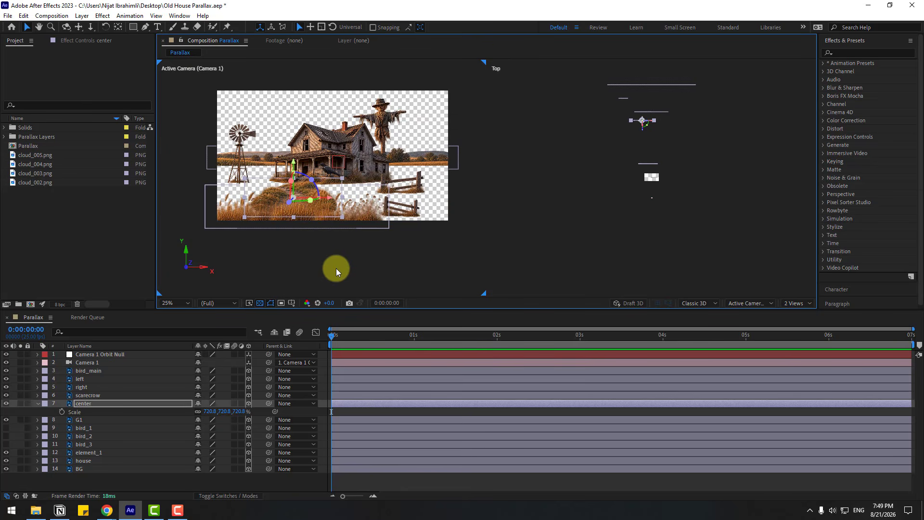
click(335, 267)
mouse_move(339, 259)
mouse_down()
mouse_move(360, 258)
mouse_move(344, 259)
mouse_up()
click(37, 403)
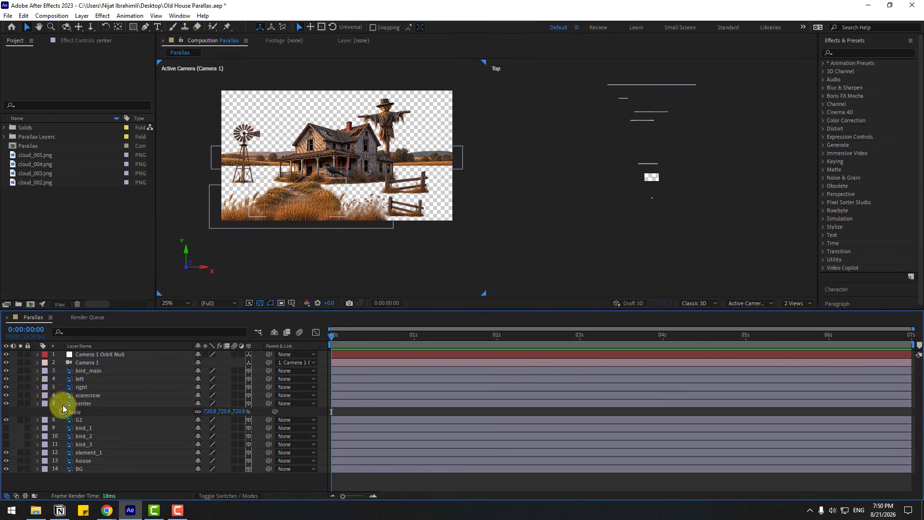
Step: Move the left fence layer to the left side of the scene and set its Z position to 979
click(79, 378)
drag(395, 193, 270, 194)
click(172, 388)
key(p)
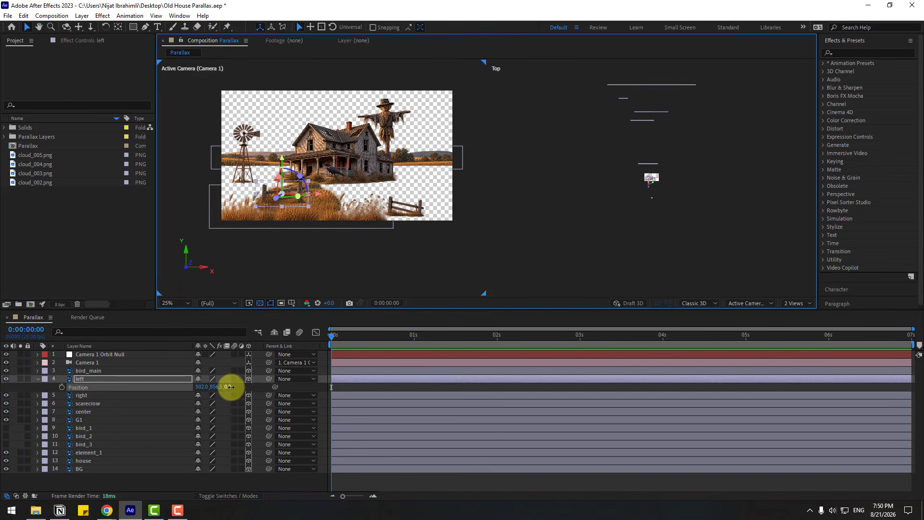
drag(229, 386, 280, 379)
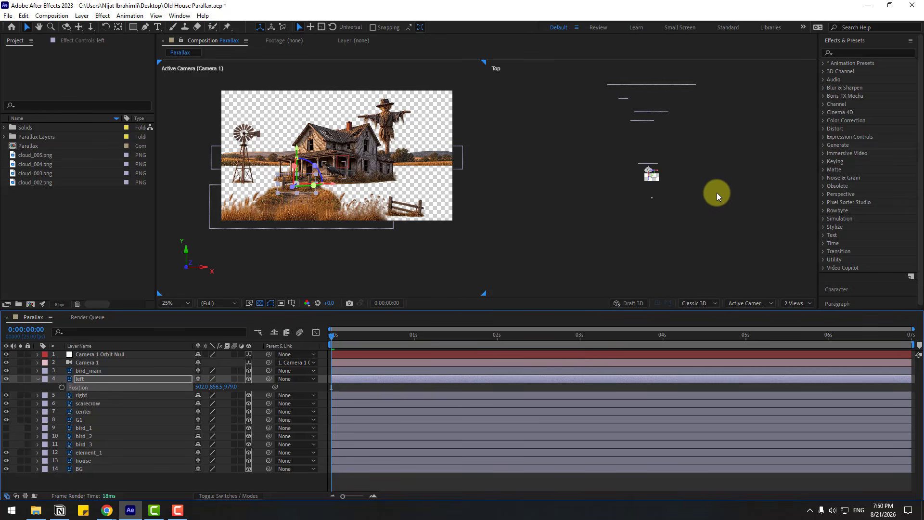
Step: Push the G1 grass layer farther back in depth and enlarge it to cover the lower-left part of the frame
scroll(716, 194, up, 2)
click(611, 121)
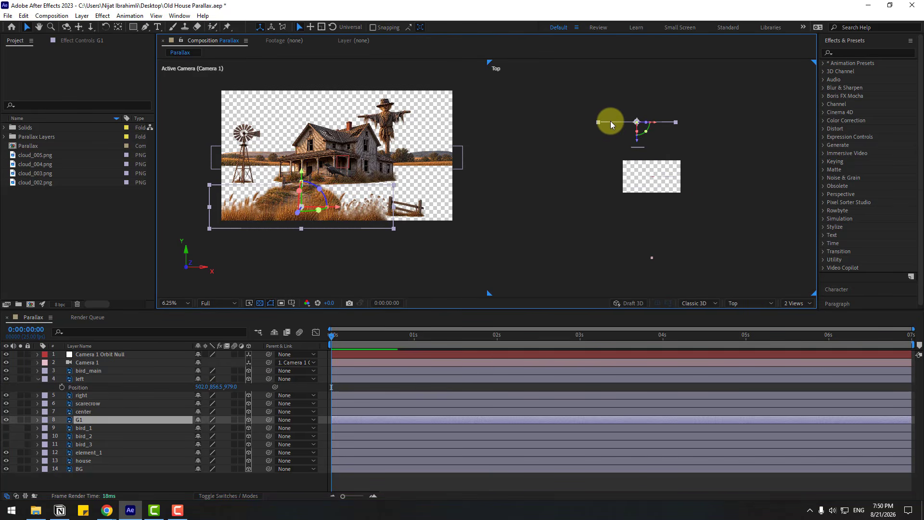
scroll(610, 177, down, 2)
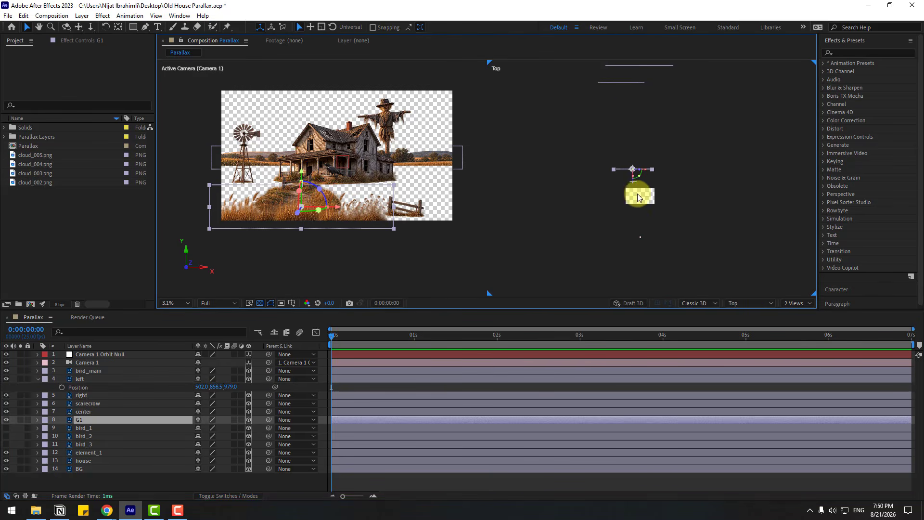
drag(632, 186, 639, 156)
drag(344, 199, 346, 223)
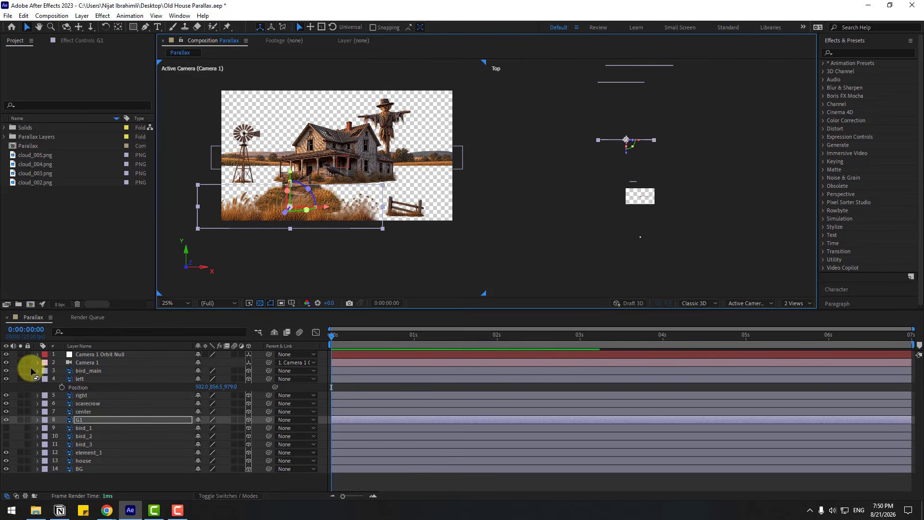
Step: Push the left fence layer back to a Z position of 1939 and enlarge it to fill the lower-left corner of the frame
click(85, 380)
drag(634, 195, 636, 175)
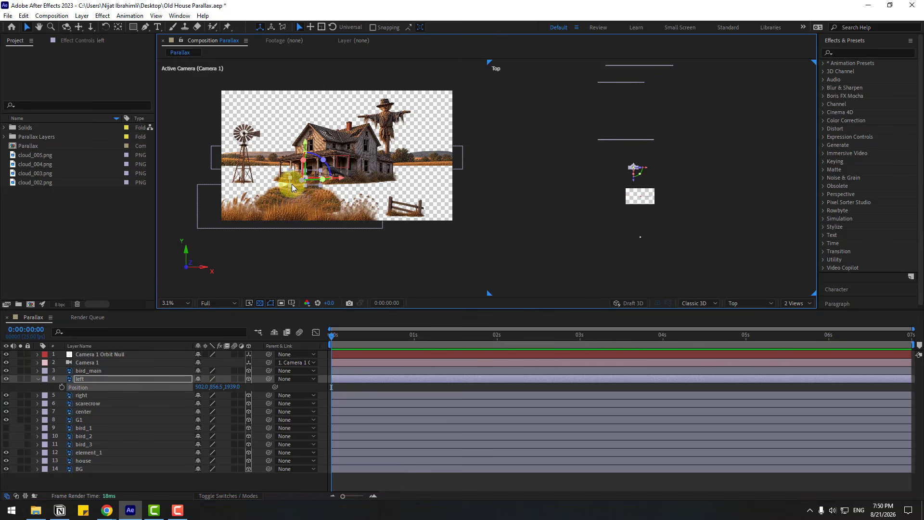
drag(200, 387, 296, 356)
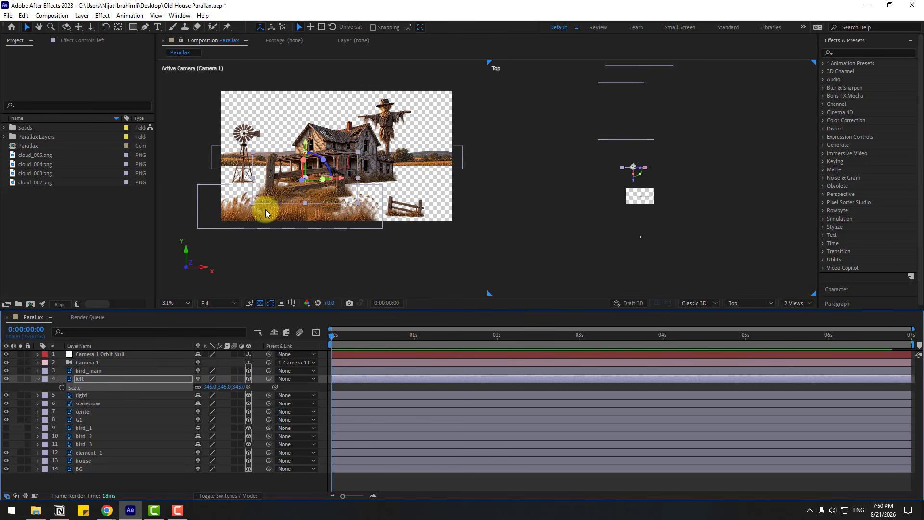
drag(248, 207, 230, 219)
drag(314, 182, 291, 219)
key(s)
Step: Push the right fence layer back to a Z position of 2014, level in depth with the left fence
click(76, 388)
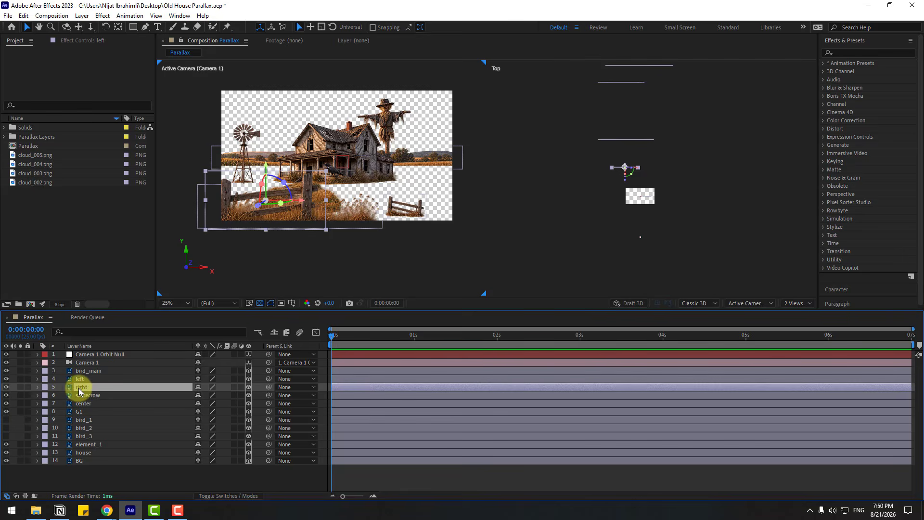
key(p)
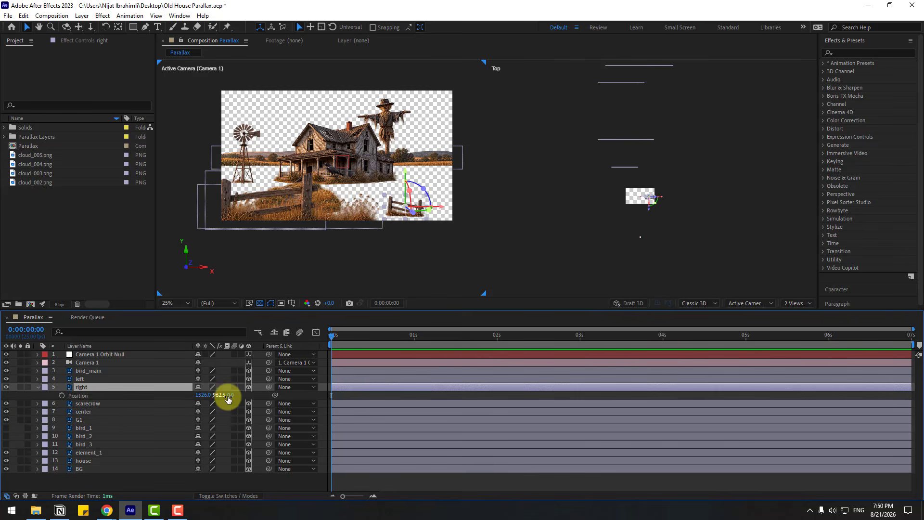
drag(212, 395, 918, 355)
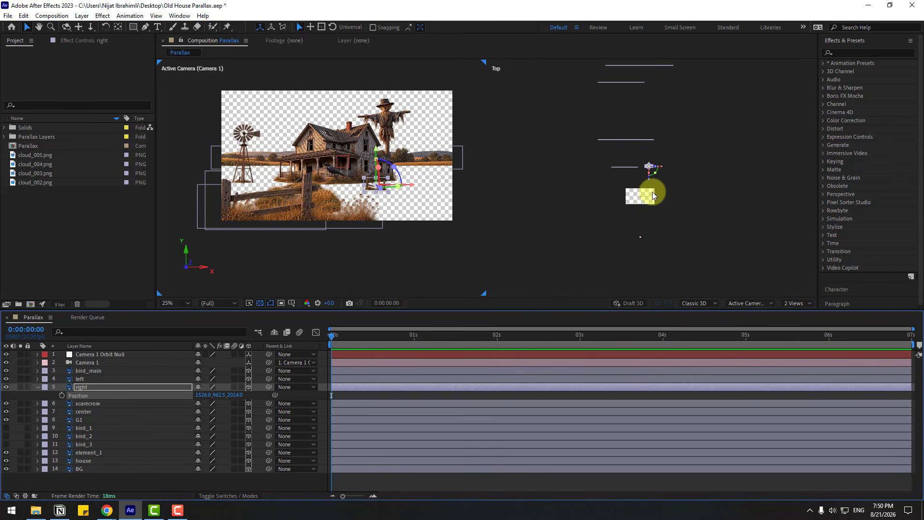
click(627, 167)
click(651, 166)
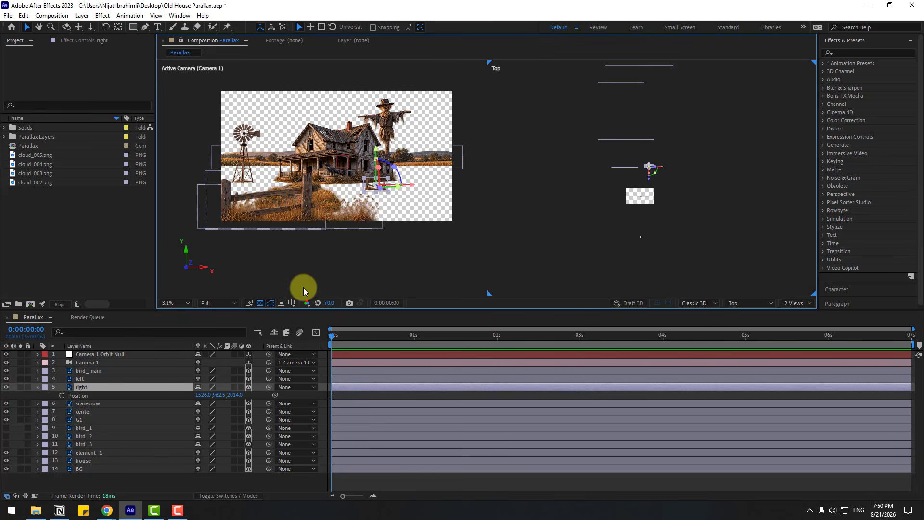
Step: Scale the right fence layer to 417% and place it in the lower-right corner of the frame
click(88, 388)
key(s)
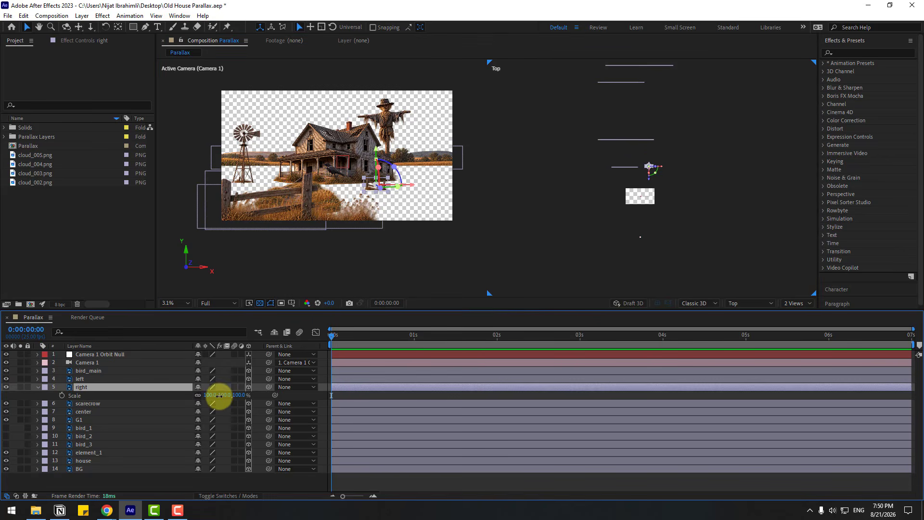
drag(219, 396, 348, 345)
drag(356, 202, 396, 213)
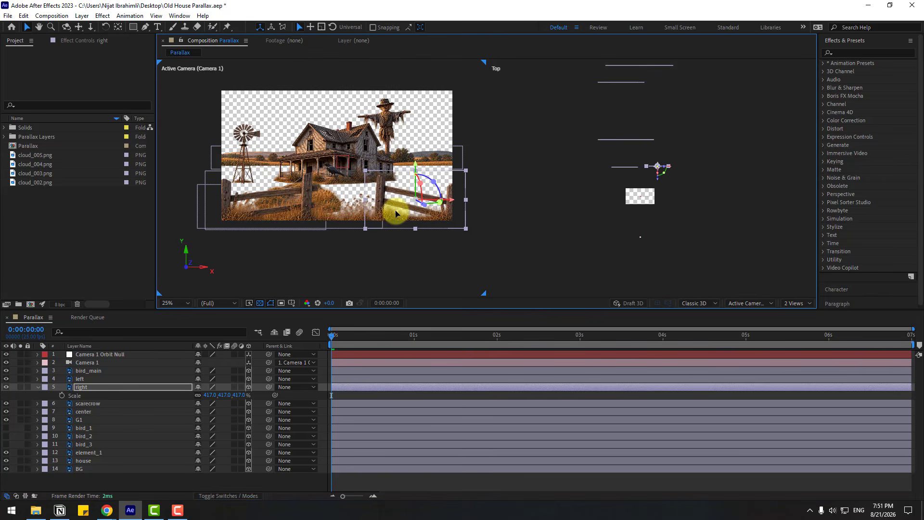
click(369, 275)
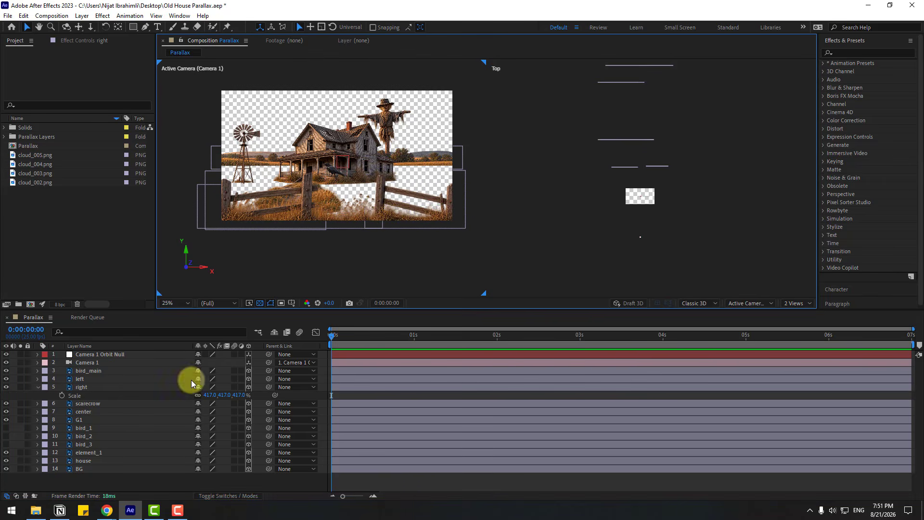
click(39, 390)
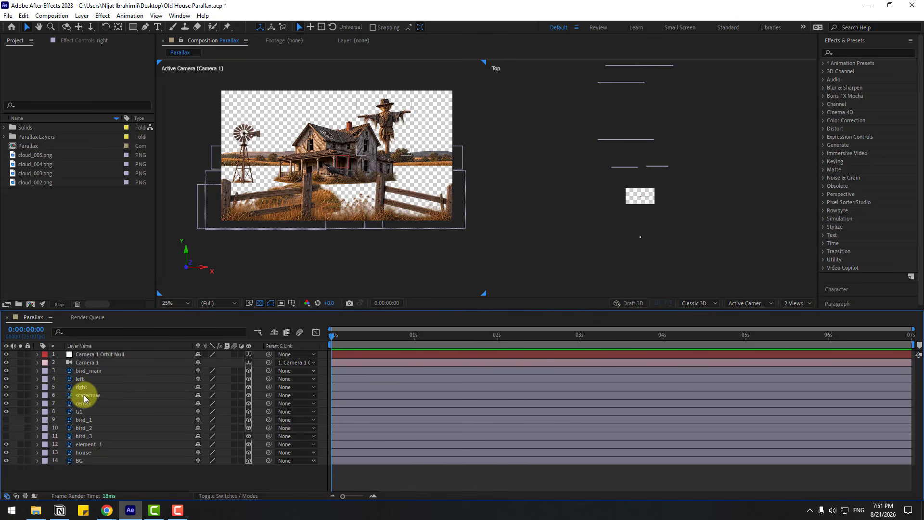
Step: Keyframe the Camera 1 Orbit Null's position at the first frame and at 0:00:06:24 with Z 1173, and preview the camera move
click(86, 356)
click(175, 302)
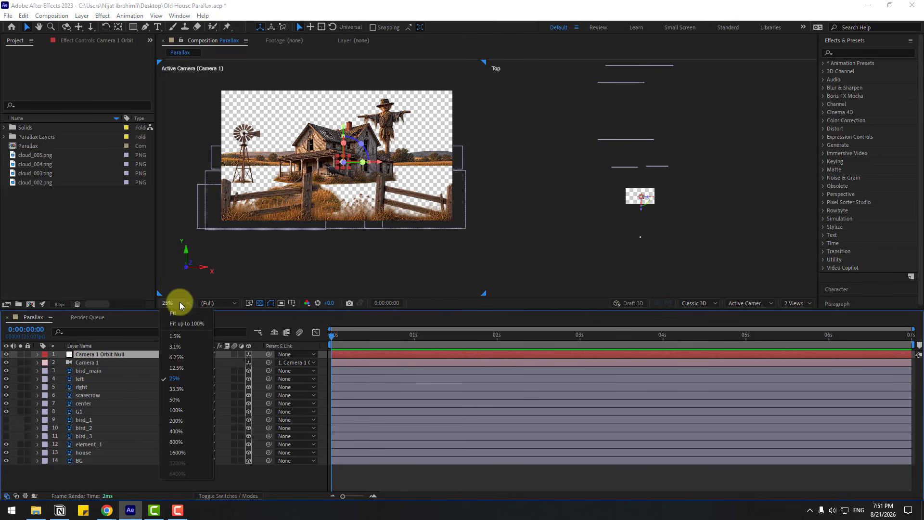
click(188, 320)
key(p)
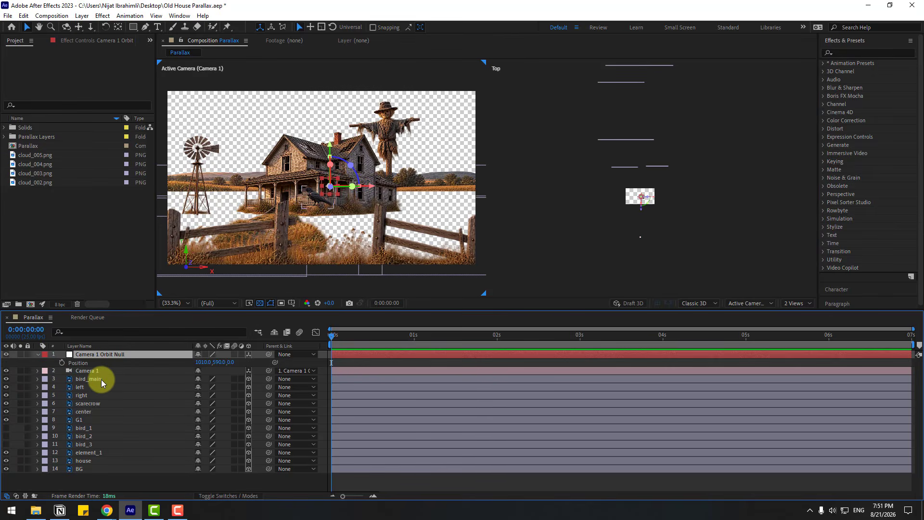
click(63, 363)
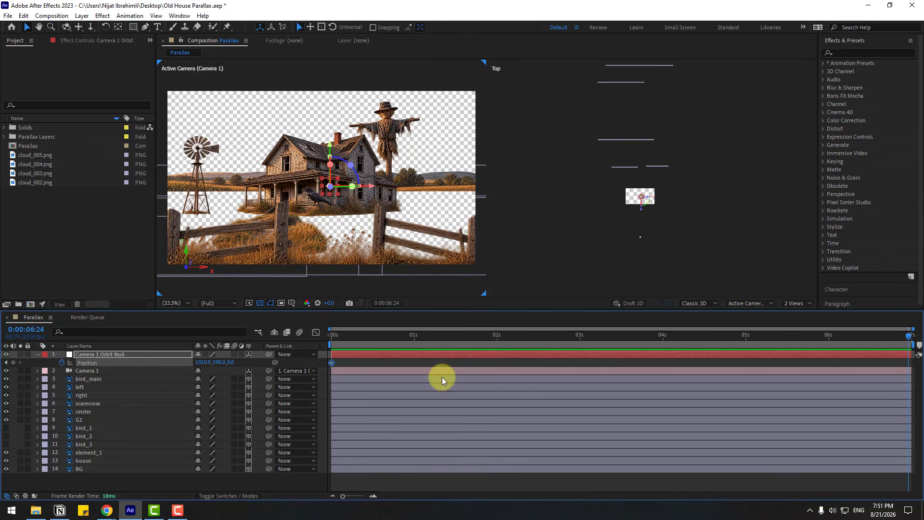
drag(232, 362, 748, 322)
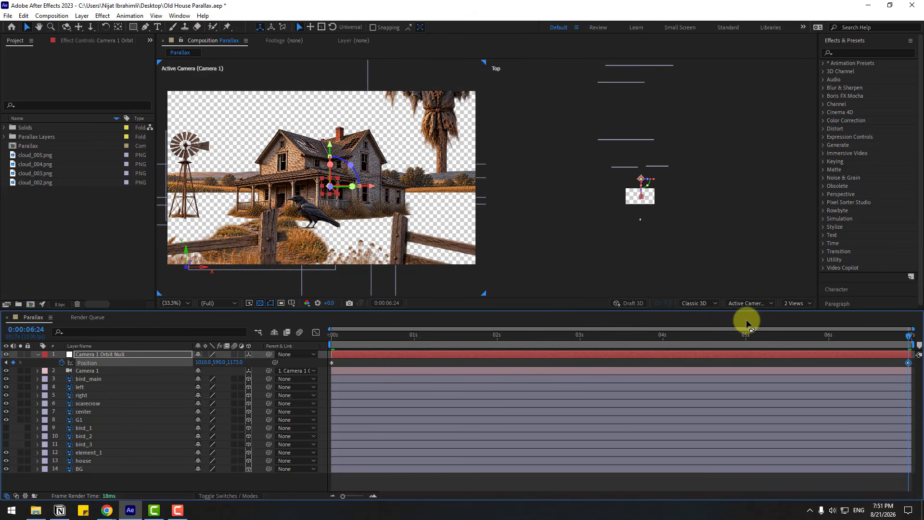
key(space)
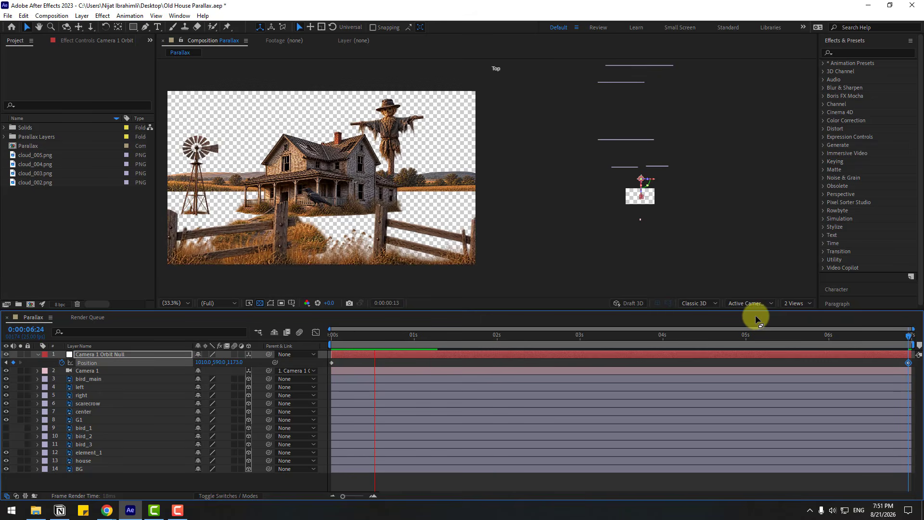
click(487, 336)
key(Home)
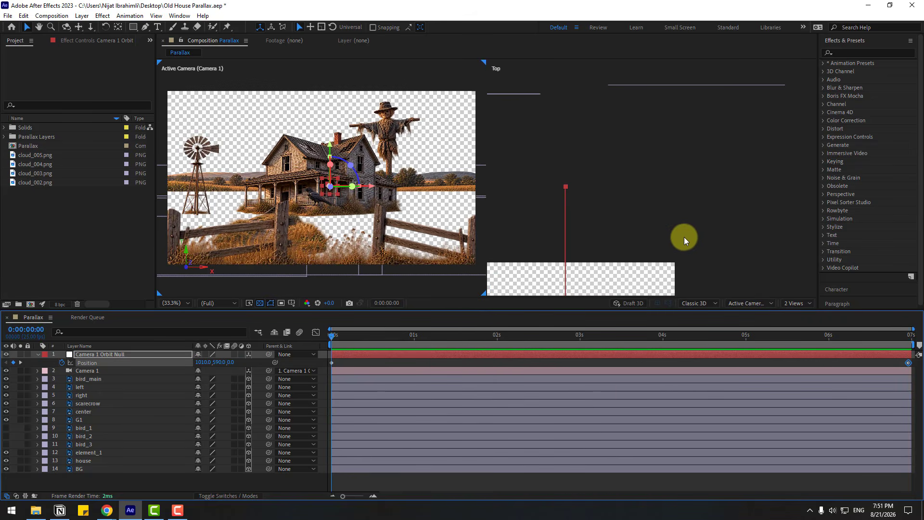
Step: Bring the right fence layer closer to the camera, raise and enlarge it slightly, and scrub through the start of the animation to check it
click(647, 86)
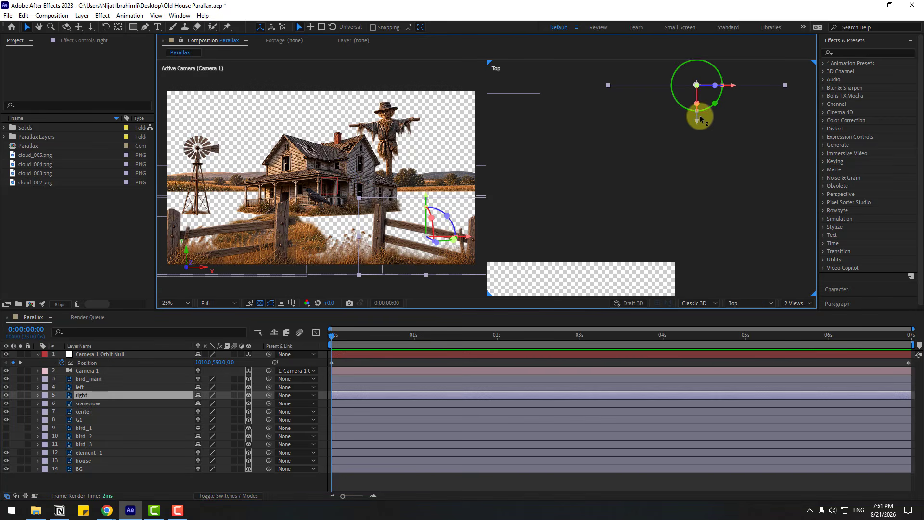
drag(698, 120, 700, 193)
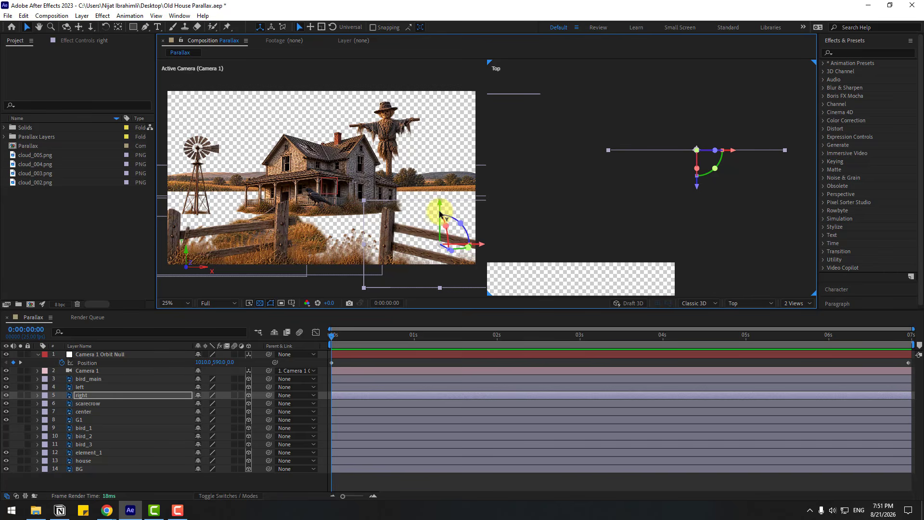
mouse_move(439, 211)
mouse_down()
mouse_move(439, 186)
mouse_move(439, 199)
mouse_up()
key(ctrl+shift+a)
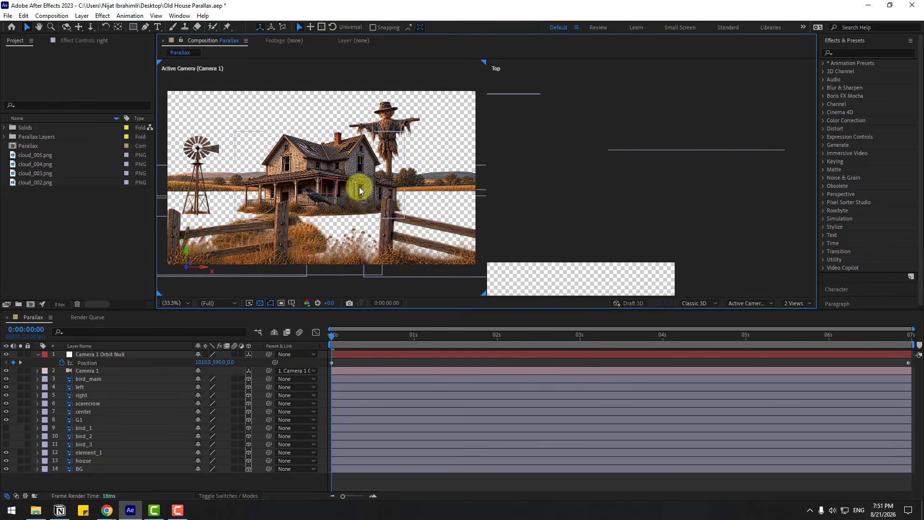
click(380, 217)
drag(364, 190, 357, 182)
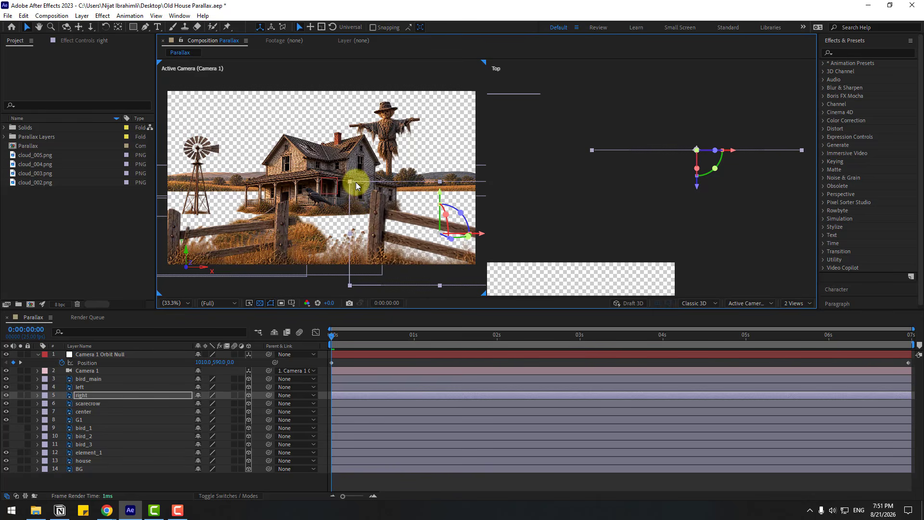
drag(334, 334, 562, 332)
drag(432, 336, 272, 338)
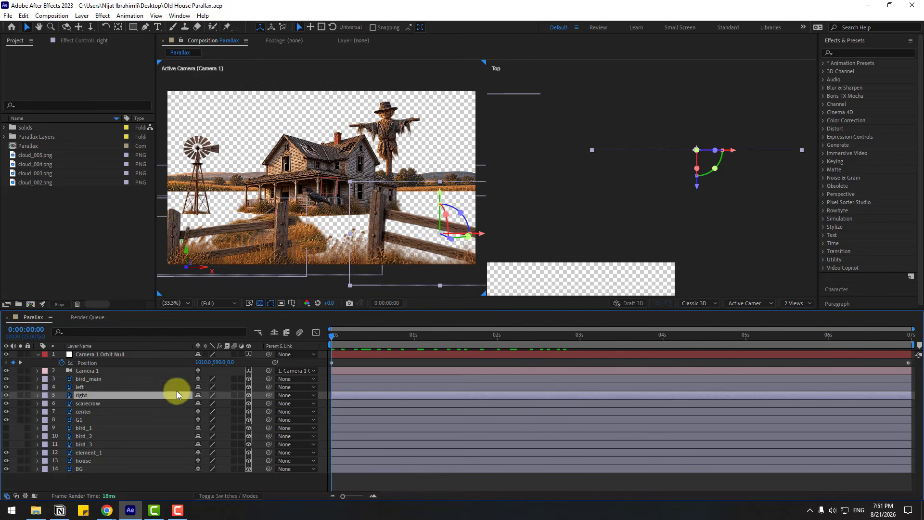
Step: Copy the left fence layer's position (-64.5, 1181.2, 1939.0) onto the bird_main layer
click(74, 389)
key(p)
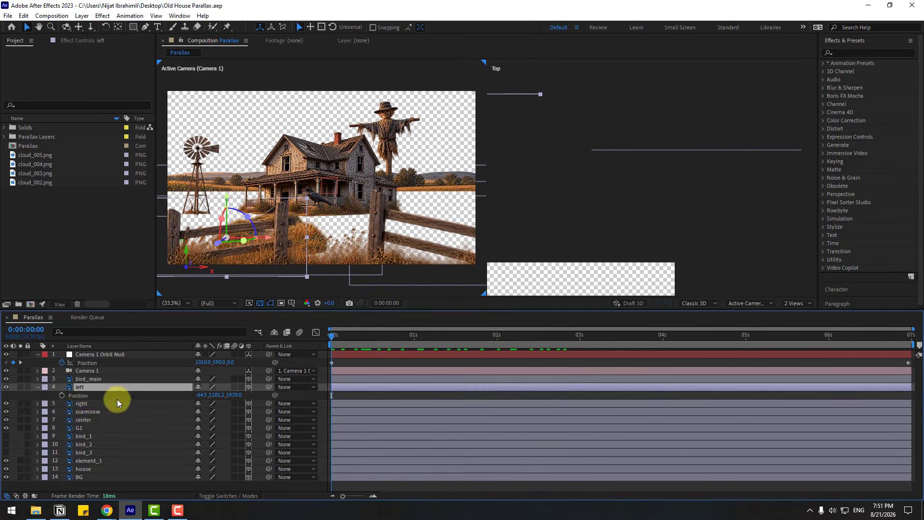
click(77, 397)
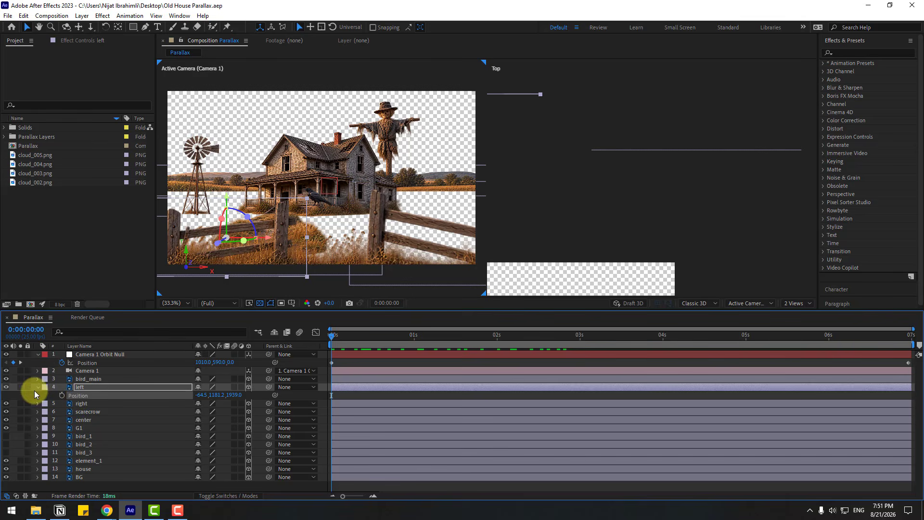
click(36, 388)
click(87, 381)
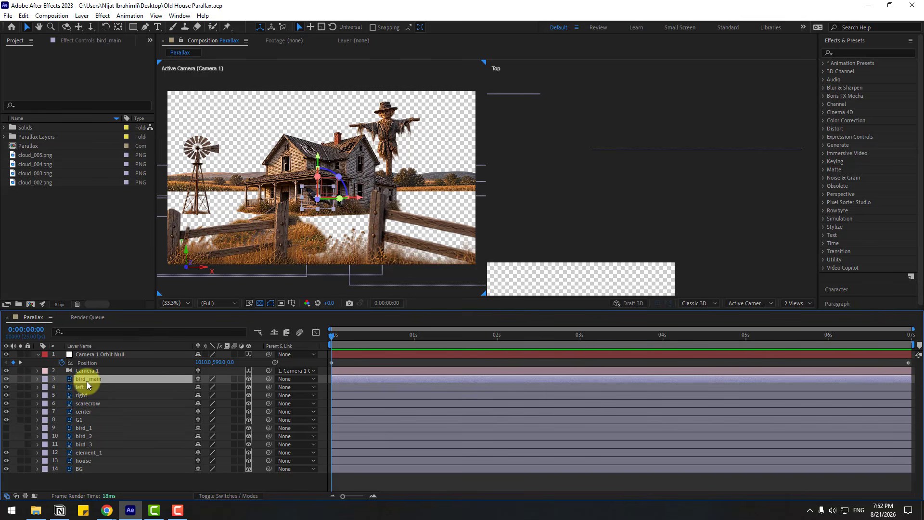
key(p)
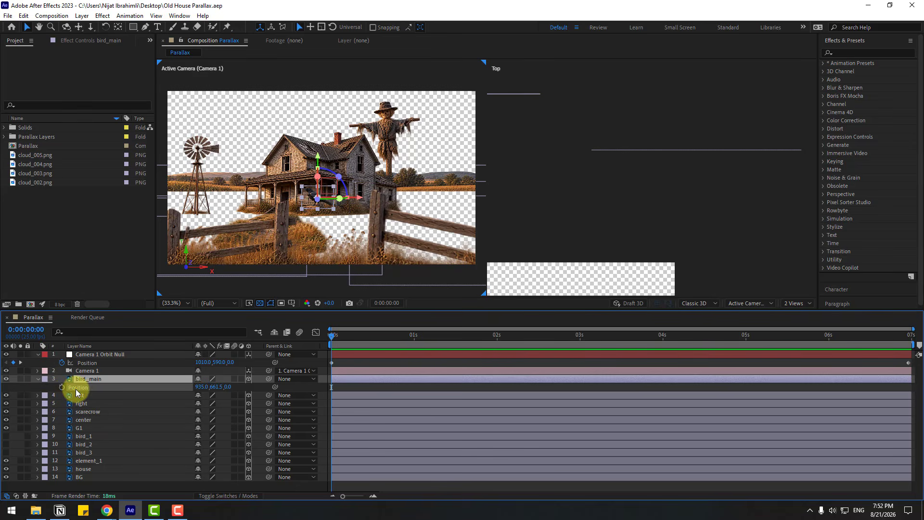
click(37, 379)
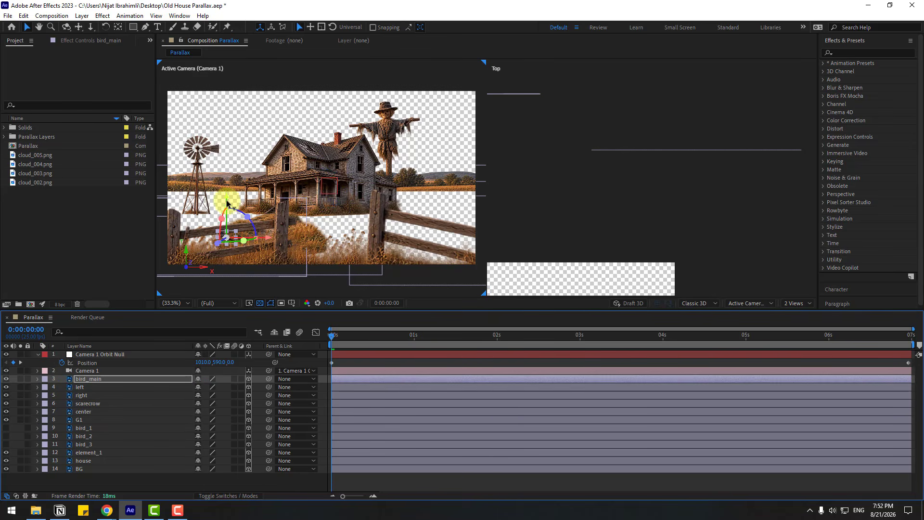
Step: Raise the bird_main layer above the left fence and scale it up to 355%
drag(227, 200, 226, 164)
key(s)
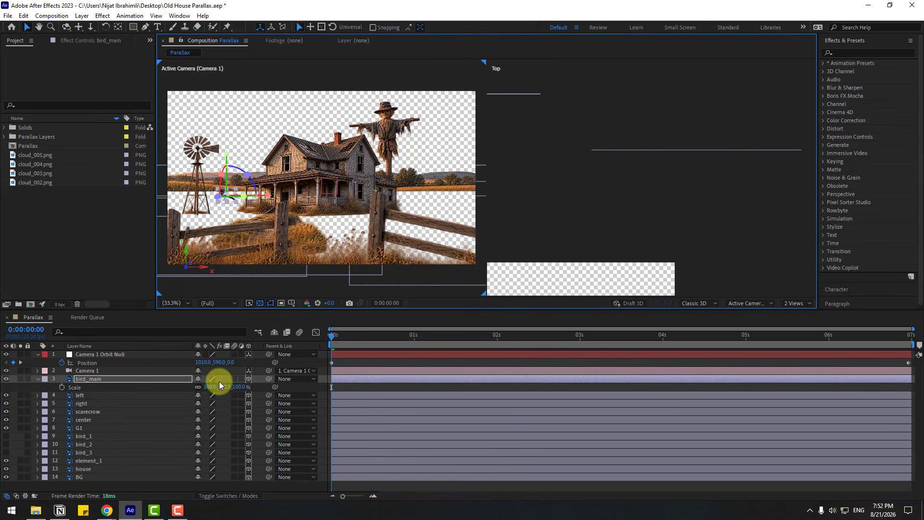
drag(219, 386, 302, 368)
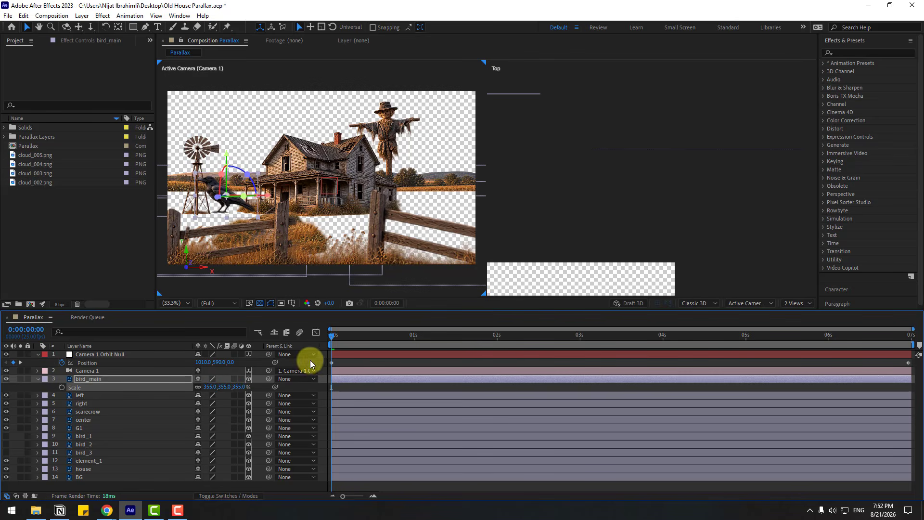
Step: Place the bird so its feet rest on top of the left fence's tall post, reducing its scale to 284%
drag(232, 207, 293, 195)
scroll(280, 215, up, 3)
drag(280, 228, 486, 204)
drag(379, 217, 339, 190)
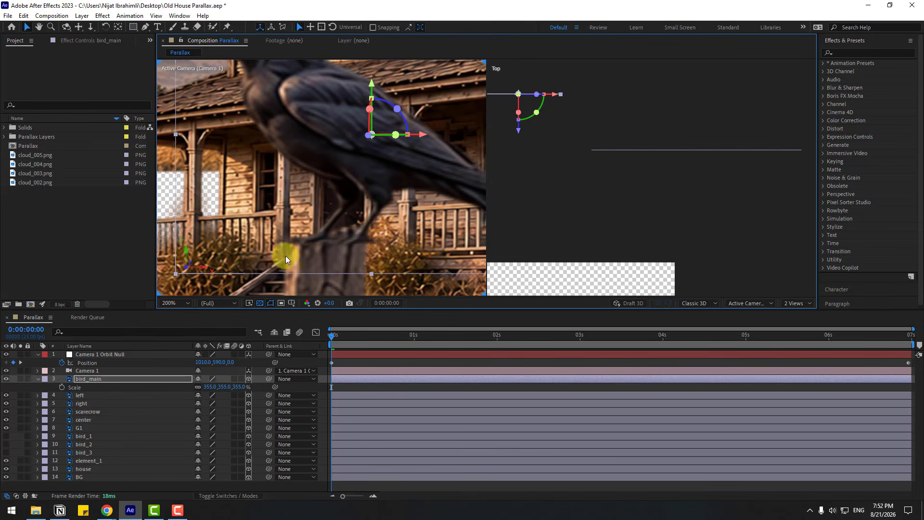
drag(178, 273, 231, 244)
drag(342, 205, 334, 226)
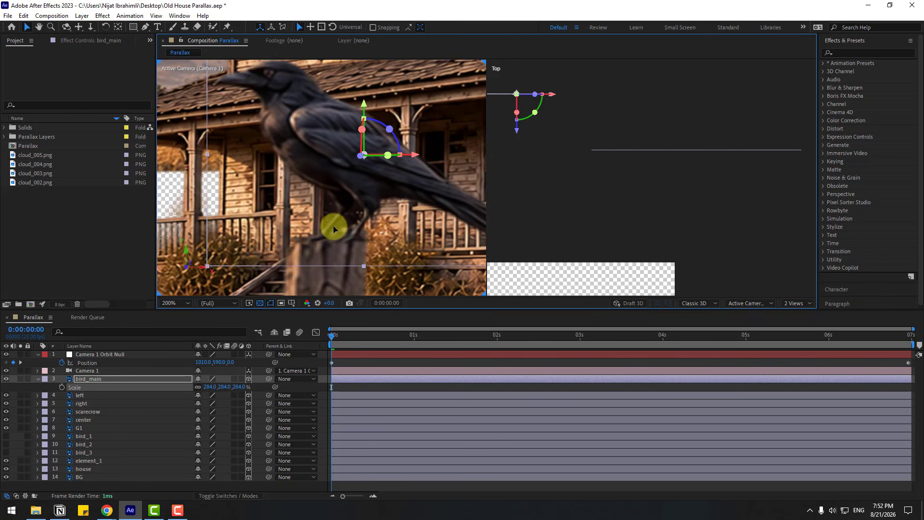
scroll(356, 243, down, 2)
drag(338, 339, 36, 380)
click(37, 379)
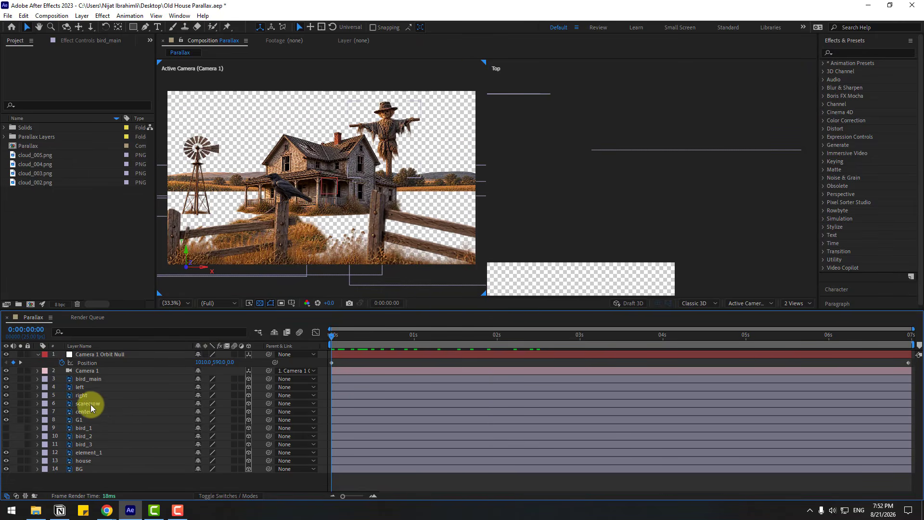
Step: Push the scarecrow layer back in depth to a Z position of 5870
click(90, 404)
key(p)
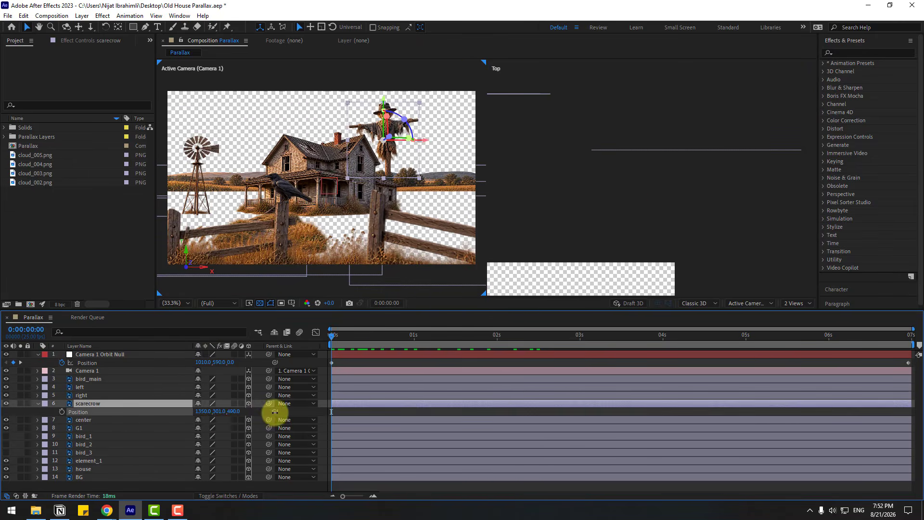
drag(275, 412, 429, 404)
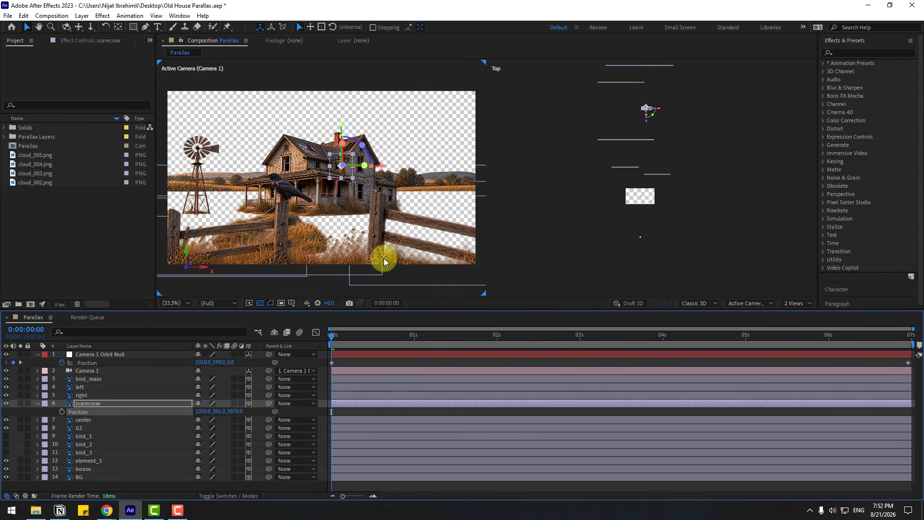
Step: Scale the scarecrow layer to 281% and stand it in the field to the right of the house, behind the right fence
drag(385, 171, 461, 168)
key(s)
drag(210, 412, 446, 220)
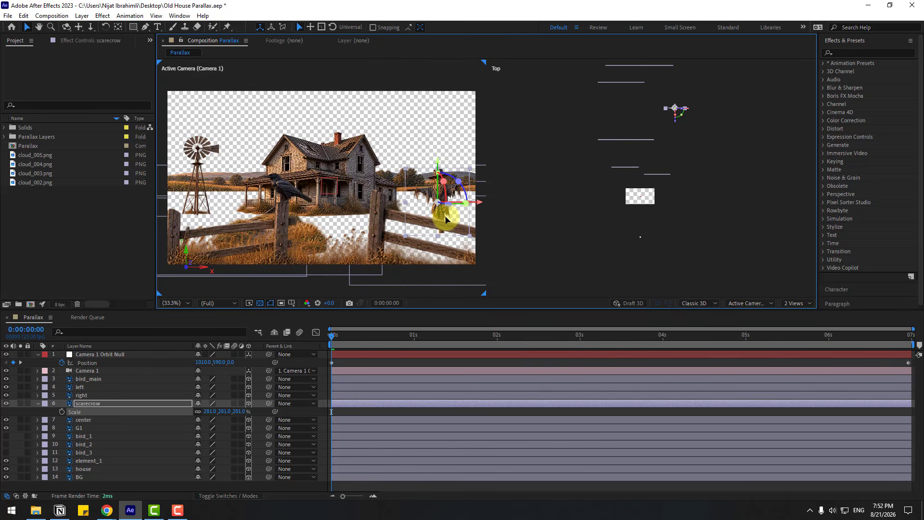
click(363, 362)
Step: Duplicate the G1 grass layer, shift the copy to the right side of the frame and bring it slightly closer to the camera
click(81, 420)
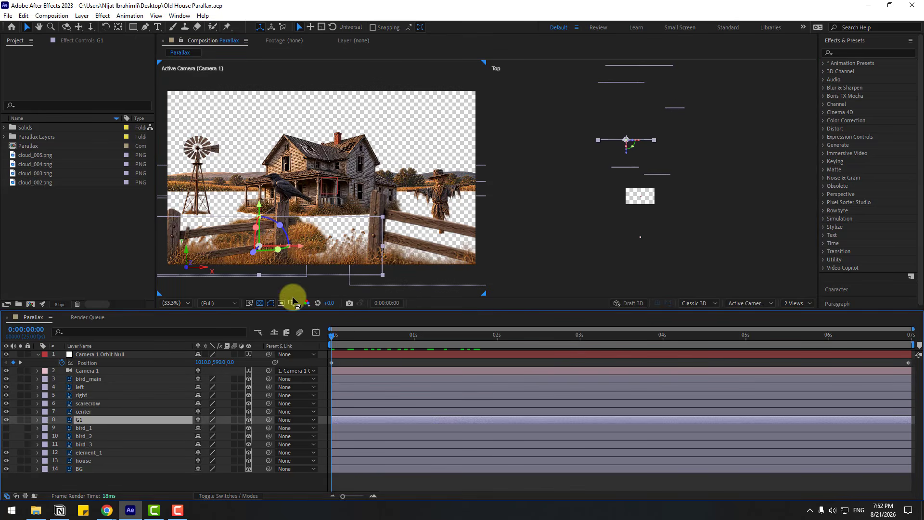
key(ctrl+d)
drag(304, 247, 481, 242)
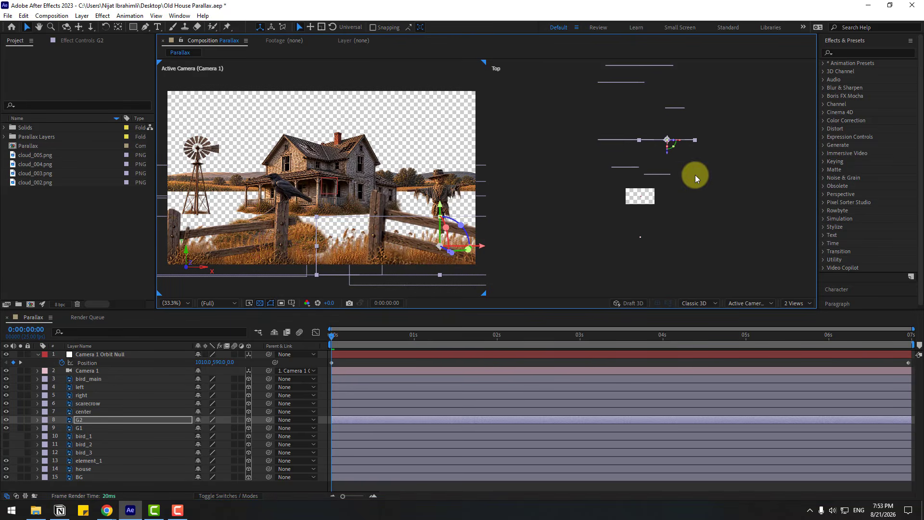
drag(668, 161, 667, 166)
Step: Duplicate the G2 grass layer, push the copy back level in depth with the scarecrow, and enlarge and reposition it behind the right fence
click(76, 419)
key(ctrl+d)
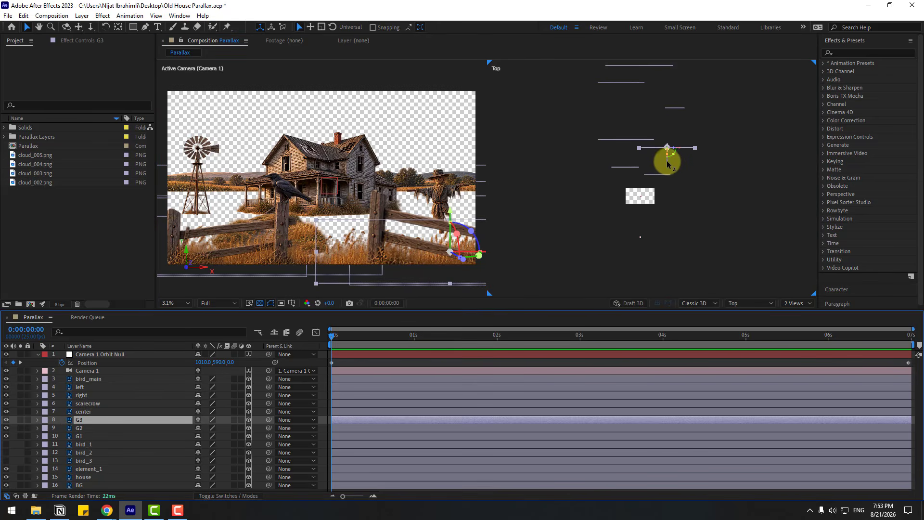
drag(667, 164, 672, 116)
drag(321, 249, 339, 239)
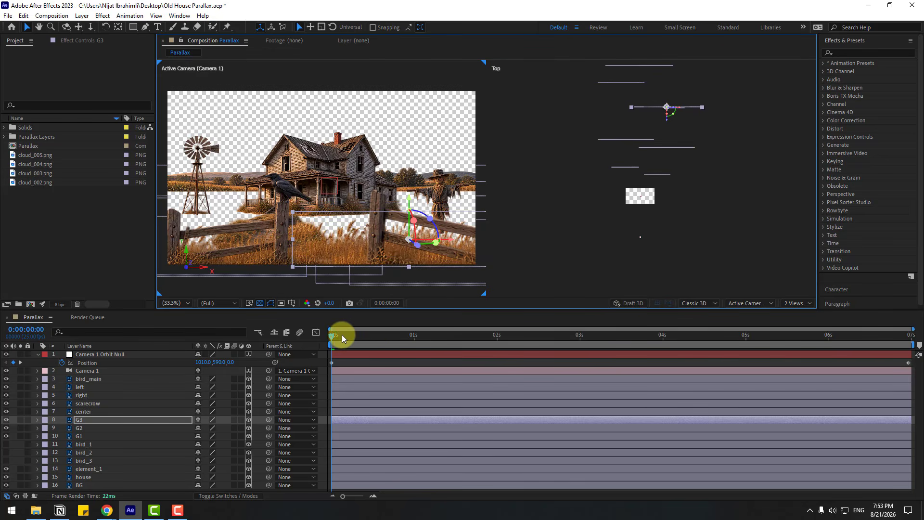
Step: At 0:00:06:24, duplicate the G3 grass layer, push the copy deeper toward the house and adjust its placement
drag(341, 334, 922, 326)
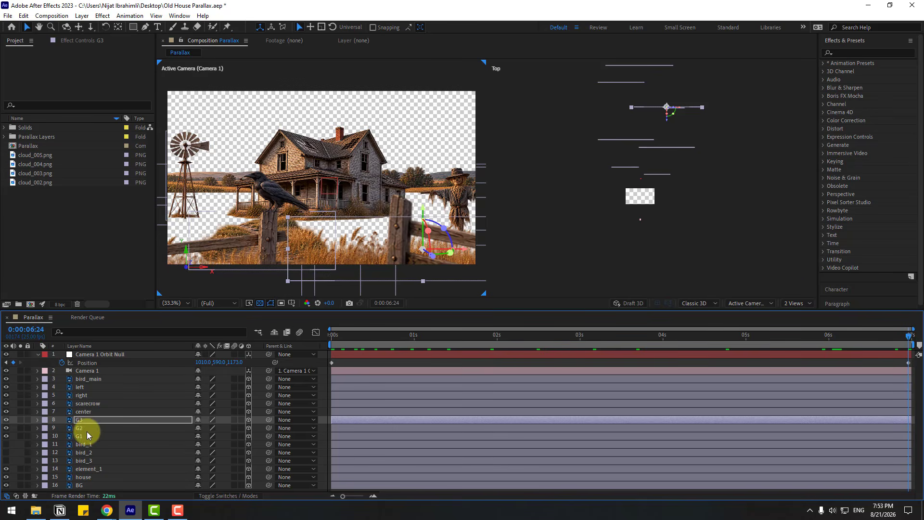
key(ctrl+d)
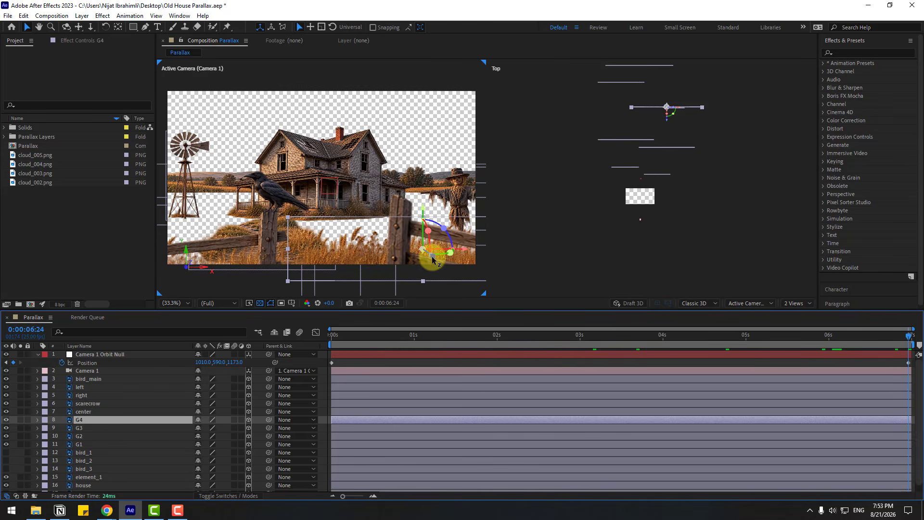
drag(423, 247, 395, 240)
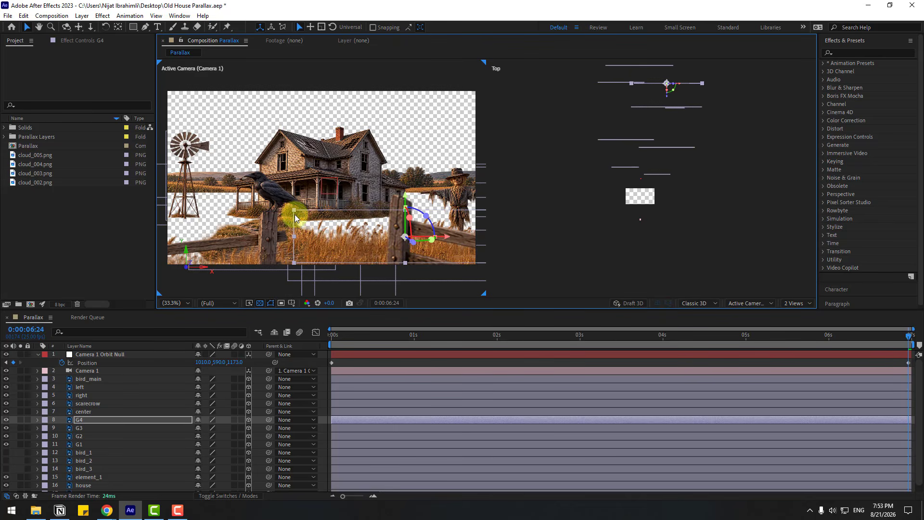
drag(295, 215, 328, 231)
Step: Duplicate the grass up to G6, pushing the new copies farther back and raising them to fill the ground in front of the house
key(ctrl+d)
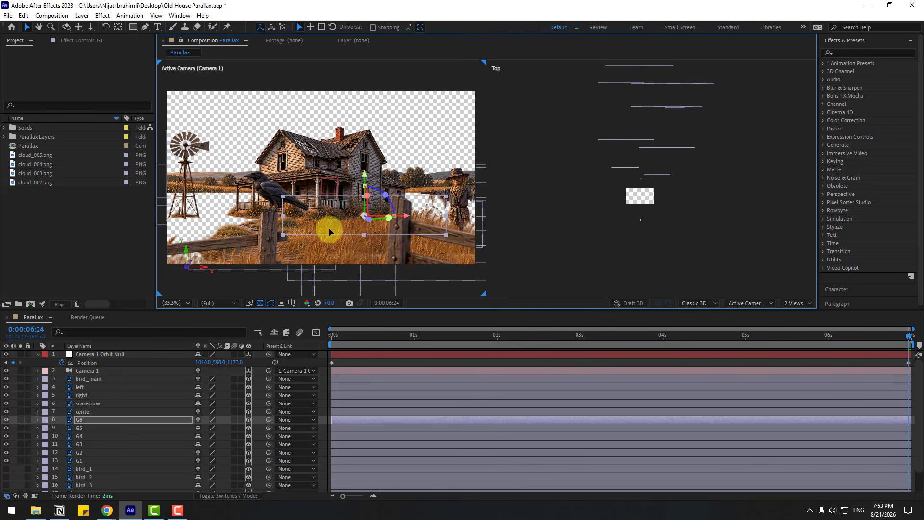
scroll(604, 207, down, 1)
drag(636, 133, 655, 145)
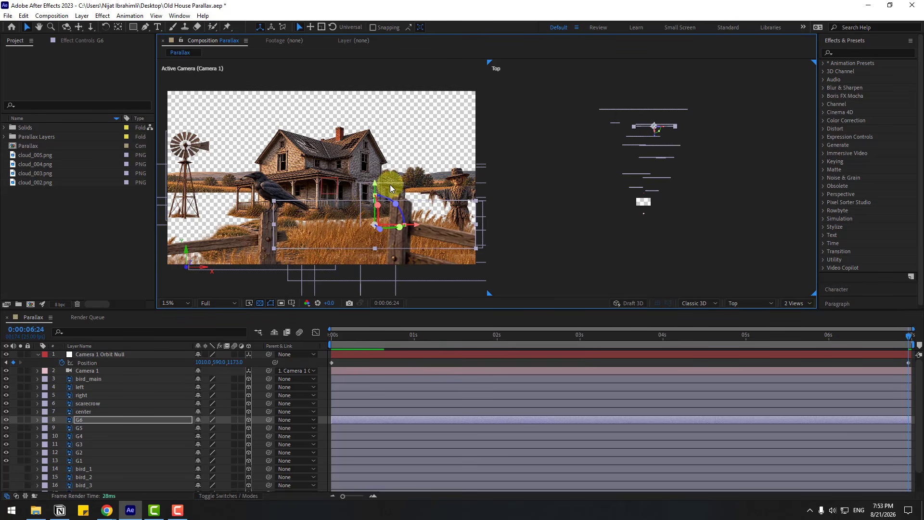
drag(379, 188, 386, 173)
Step: Scrub through the whole animation to check how the grass covers the ground, returning to the first frame
click(352, 349)
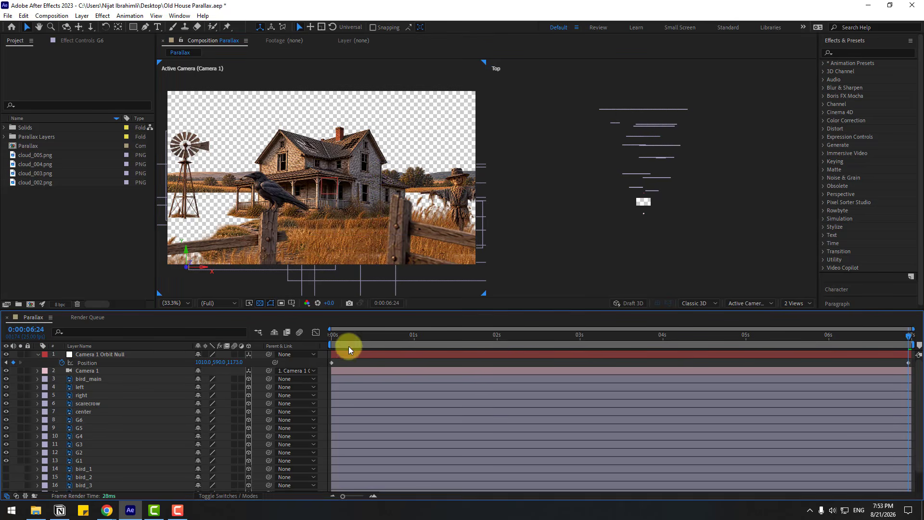
drag(339, 338, 906, 334)
drag(683, 333, 300, 337)
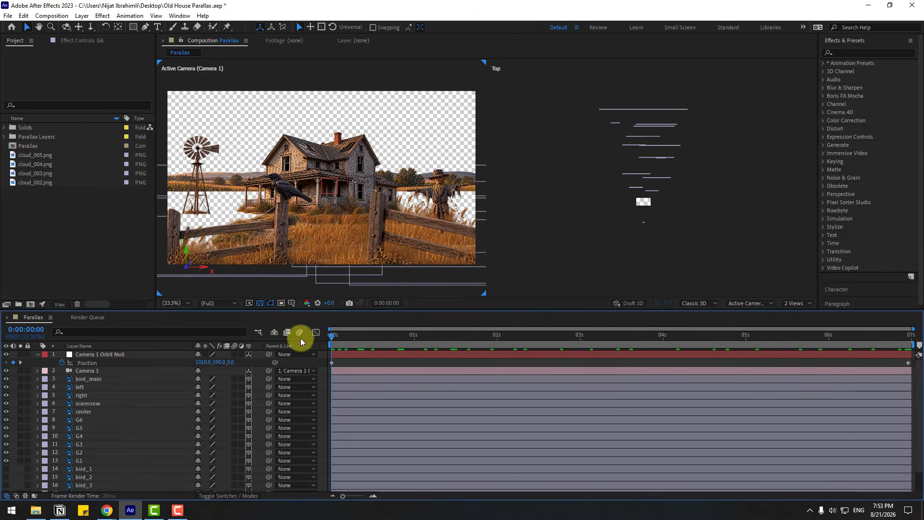
Step: Duplicate the G4, G5 and G6 grass layers together and move the copies to the left side of the field
drag(267, 266, 313, 265)
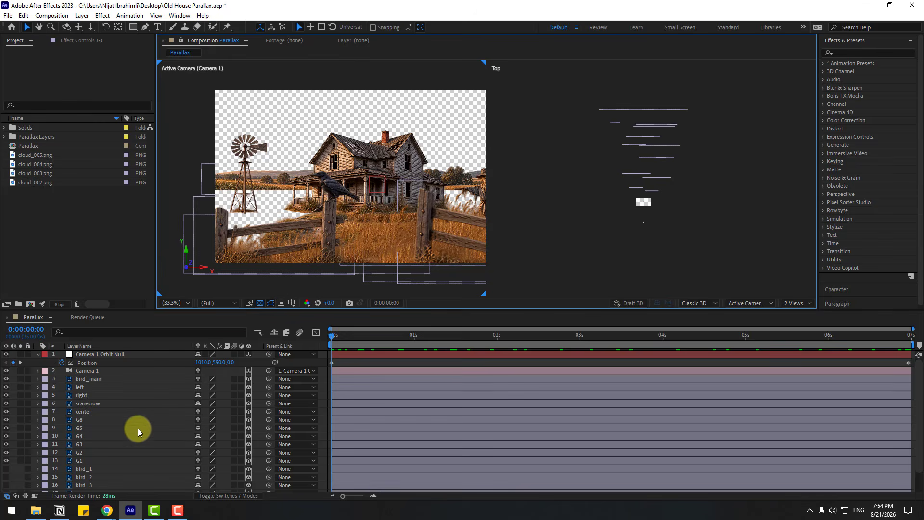
click(84, 422)
ctrl+click(86, 428)
ctrl+click(87, 435)
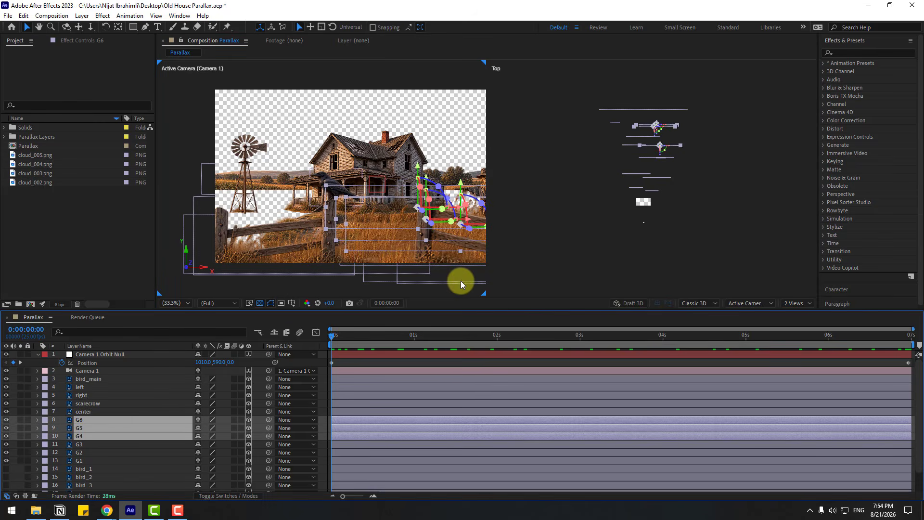
key(ctrl+d)
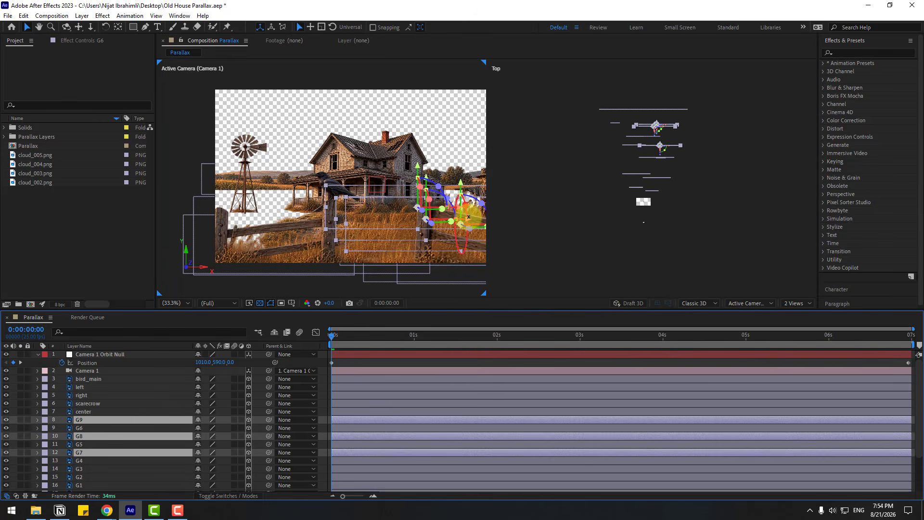
drag(469, 217, 221, 192)
Step: Duplicate the selected grass group further and shift a set of copies far right to cover the field's whole width
key(ctrl+d)
drag(357, 181, 573, 211)
key(ctrl+d)
Step: Nudge the right fence layer slightly up and to the right
click(466, 216)
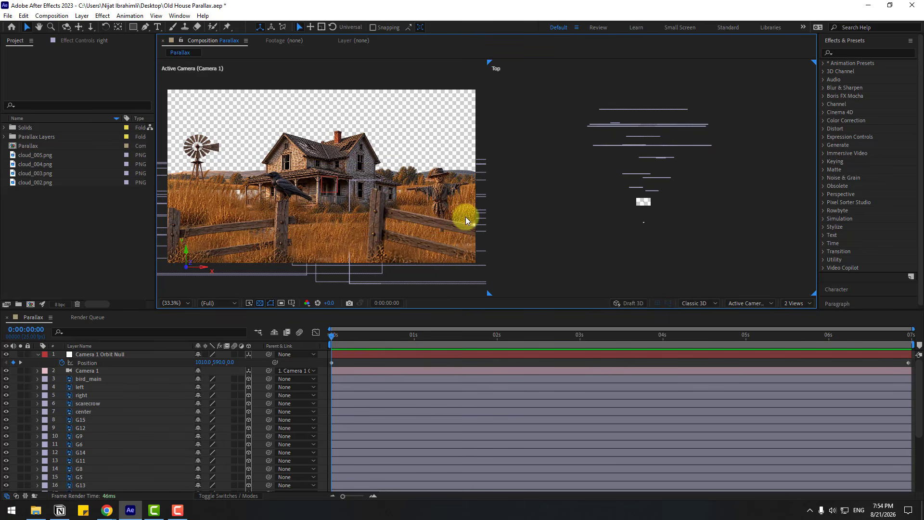
drag(472, 218, 475, 211)
click(392, 360)
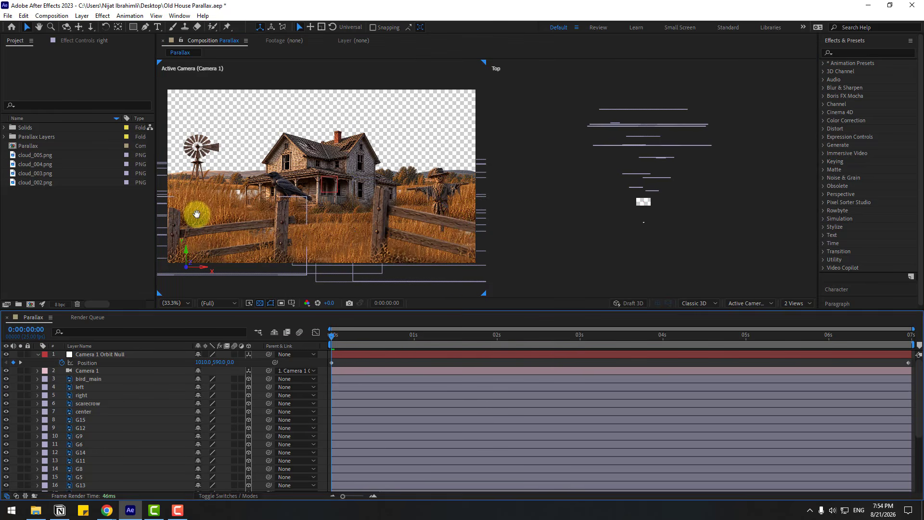
Step: Scrub the camera move again to check the filled field and the fences, and collapse the orbit null's properties
drag(209, 229, 224, 232)
drag(345, 337, 587, 337)
drag(724, 340, 330, 338)
click(38, 355)
Step: Create a 1920 × 1080 solid in a brown-orange sampled from the grass and place it beneath the BG layer at the bottom of the stack
scroll(107, 425, down, 4)
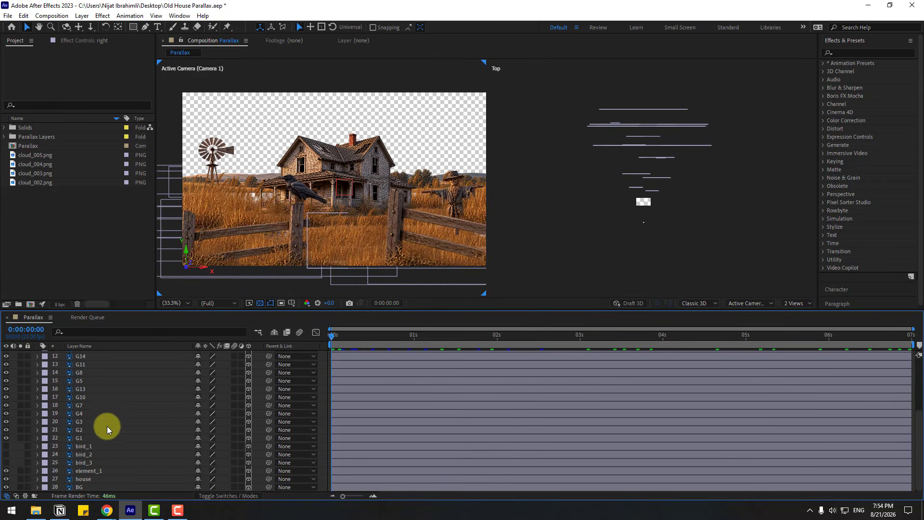
click(87, 17)
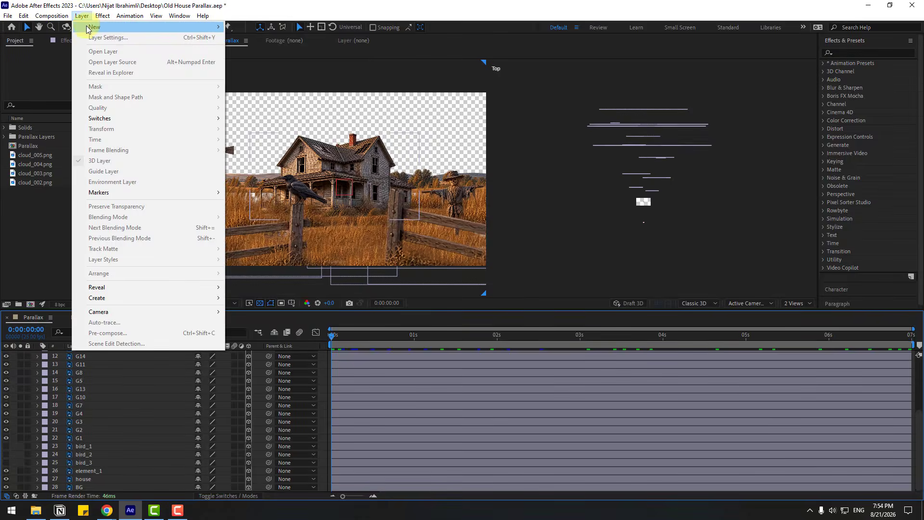
click(248, 36)
click(213, 364)
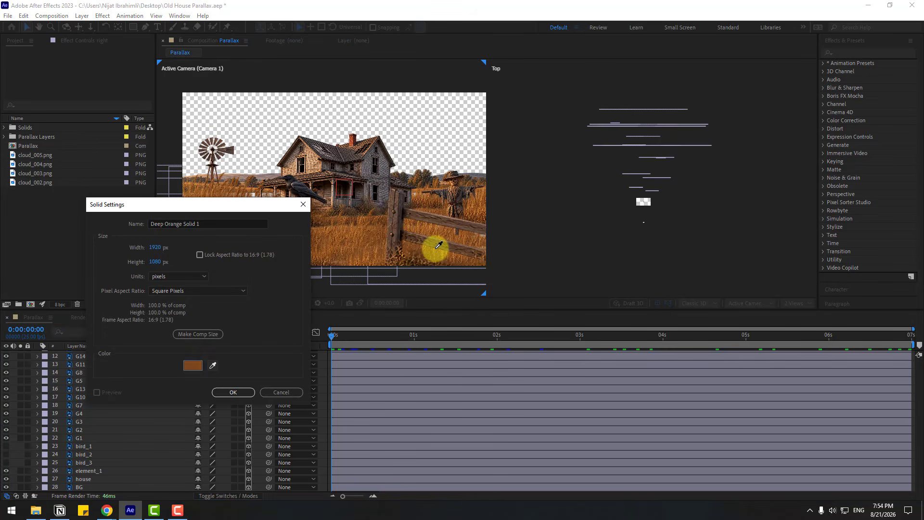
click(433, 230)
click(218, 392)
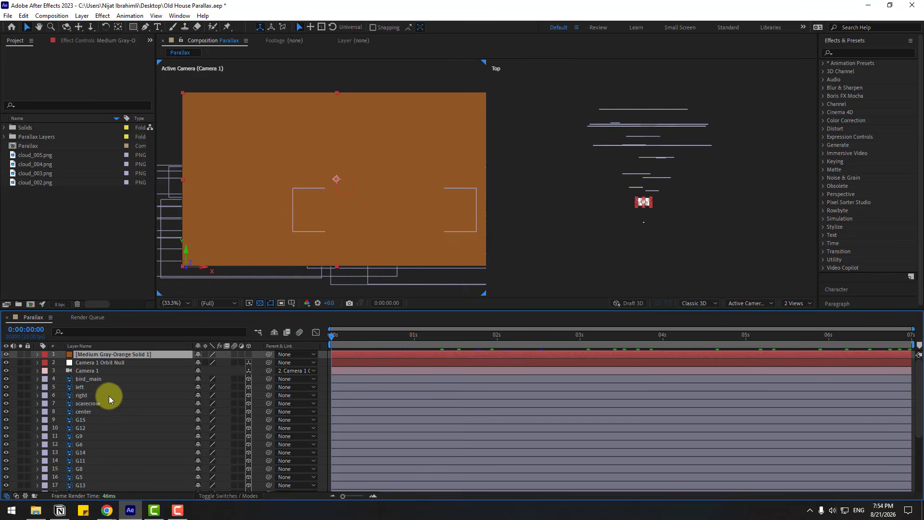
drag(99, 357, 102, 425)
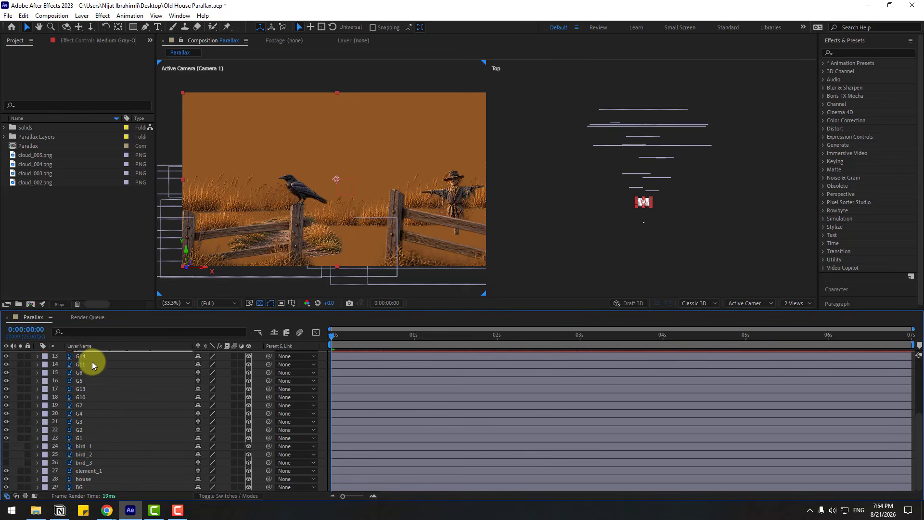
drag(91, 365, 93, 487)
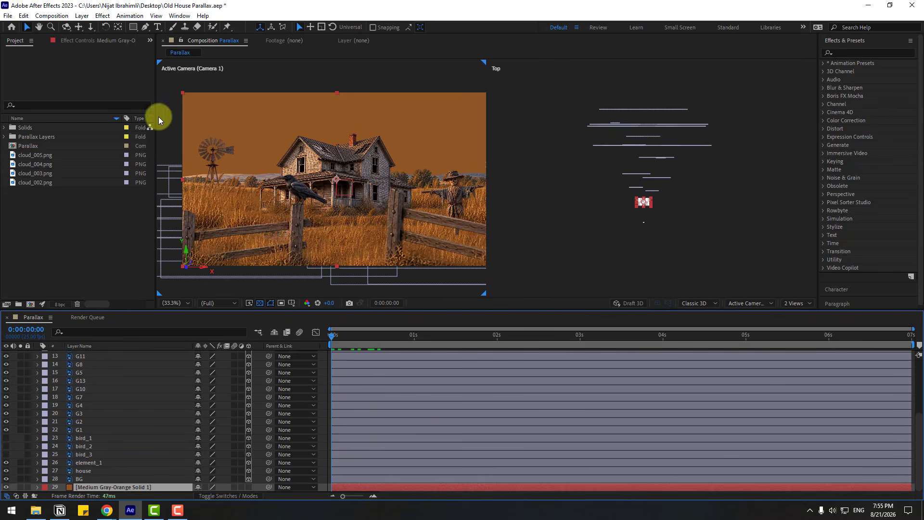
Step: Mask the brown-orange solid with a closed Pen path from the horizon down past the frame's lower edge, keeping only the field area
click(145, 27)
drag(269, 205, 296, 195)
click(205, 167)
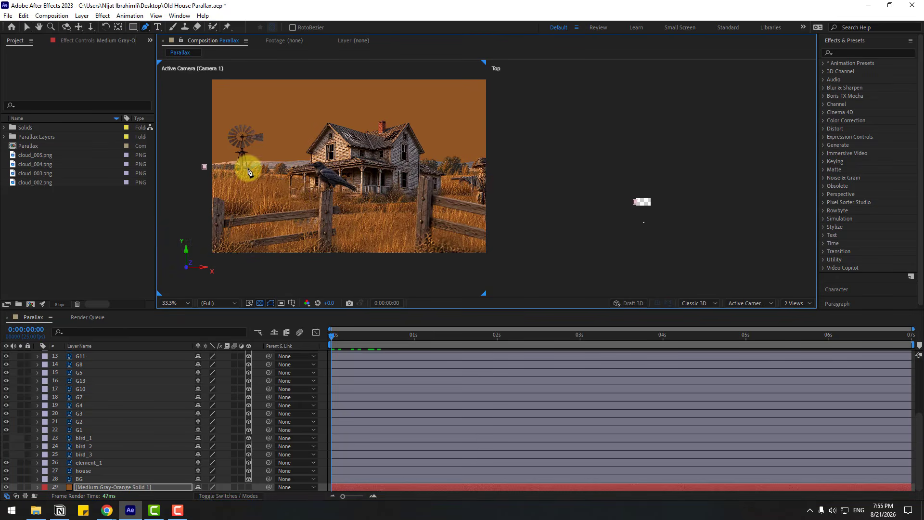
click(249, 169)
drag(366, 186, 209, 187)
click(274, 174)
click(381, 175)
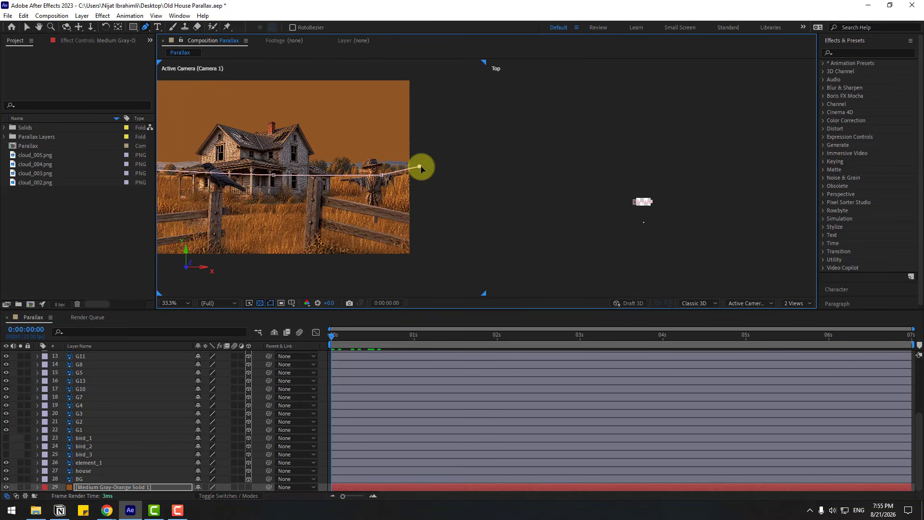
drag(295, 273, 418, 250)
click(212, 233)
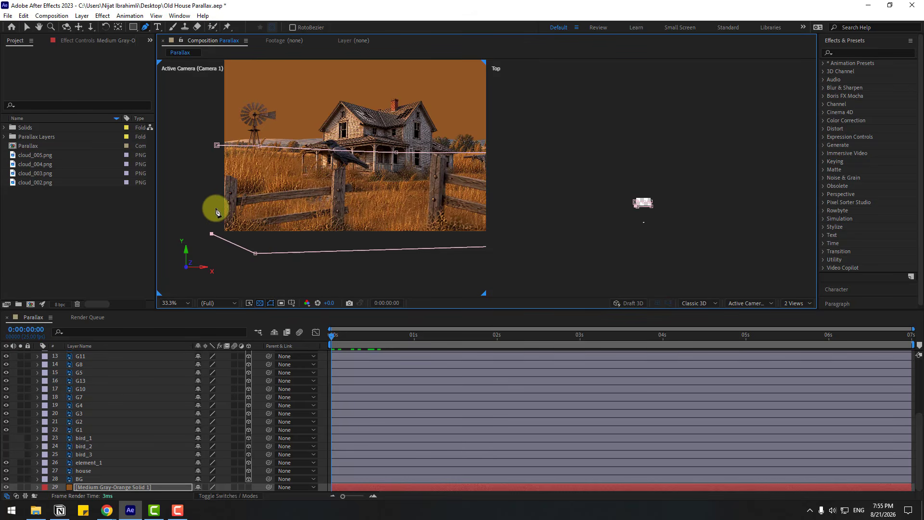
click(216, 145)
click(27, 27)
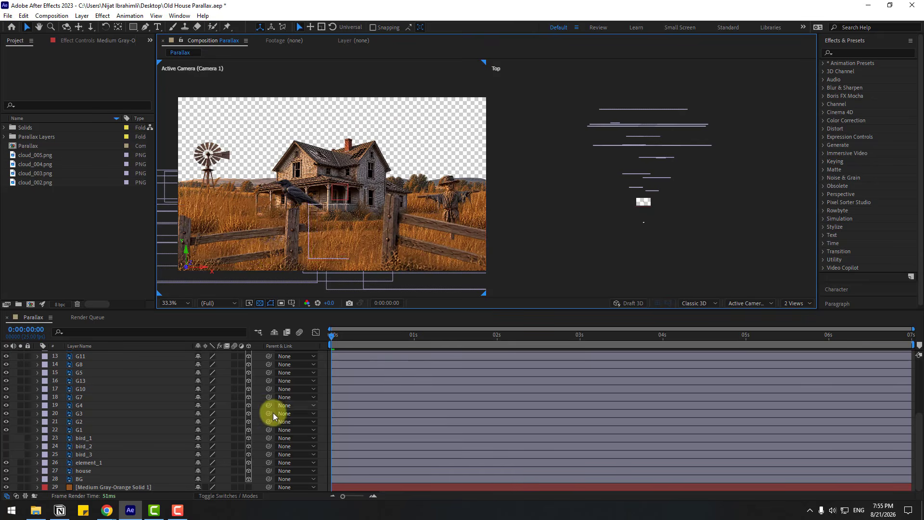
Step: Create a 1920 × 1080 solid named SKY and send it to the bottom of the layer stack
click(77, 15)
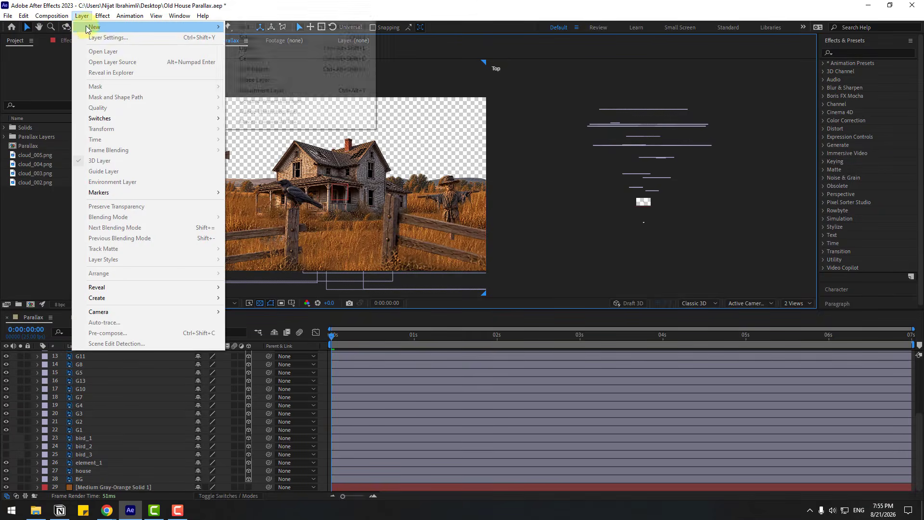
mouse_move(97, 27)
click(261, 37)
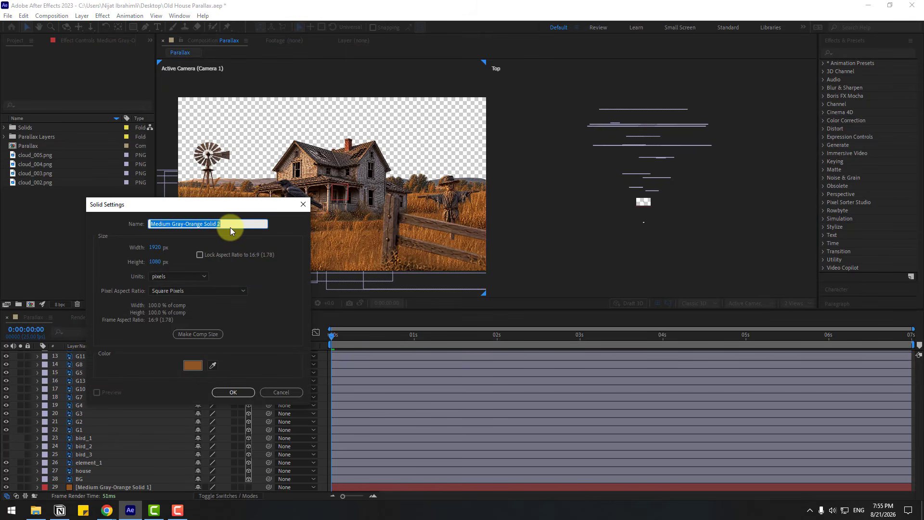
text(SKY)
click(223, 393)
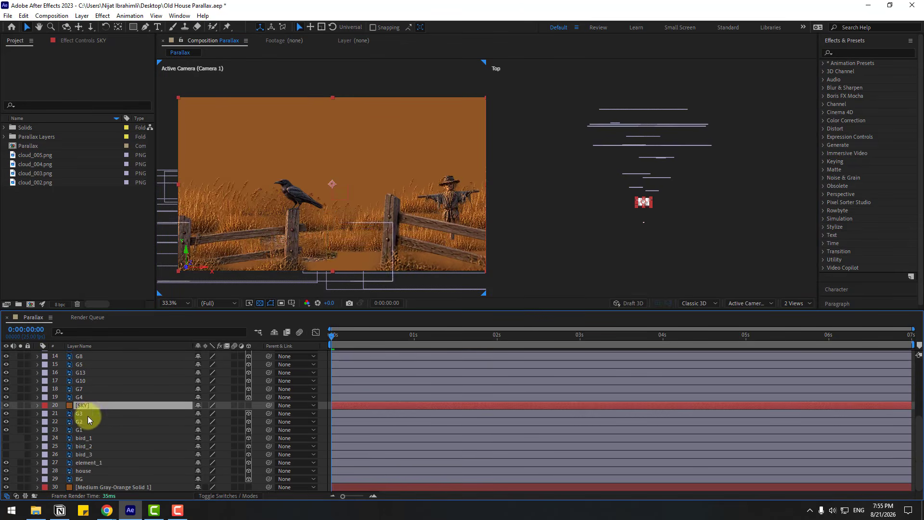
key(ctrl+shift+bracketleft)
Step: Apply the Gradient Ramp effect to the SKY solid
click(857, 52)
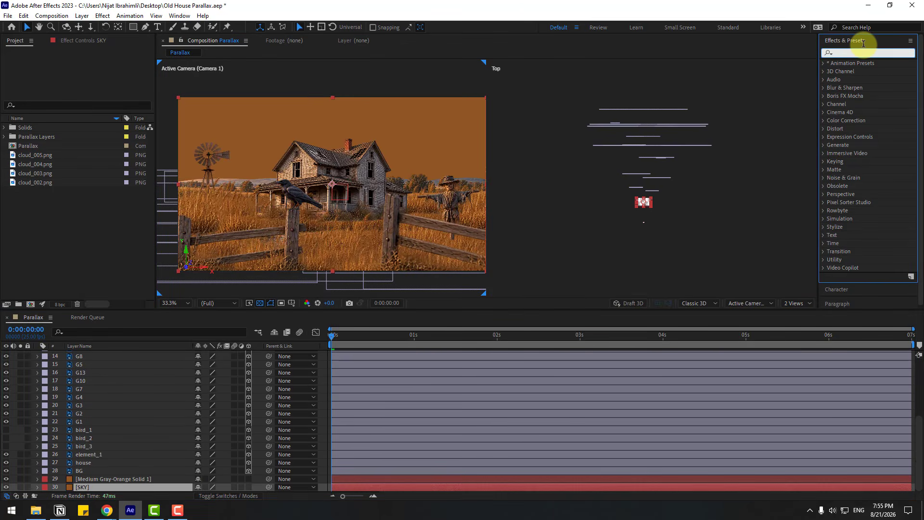
text(gradi)
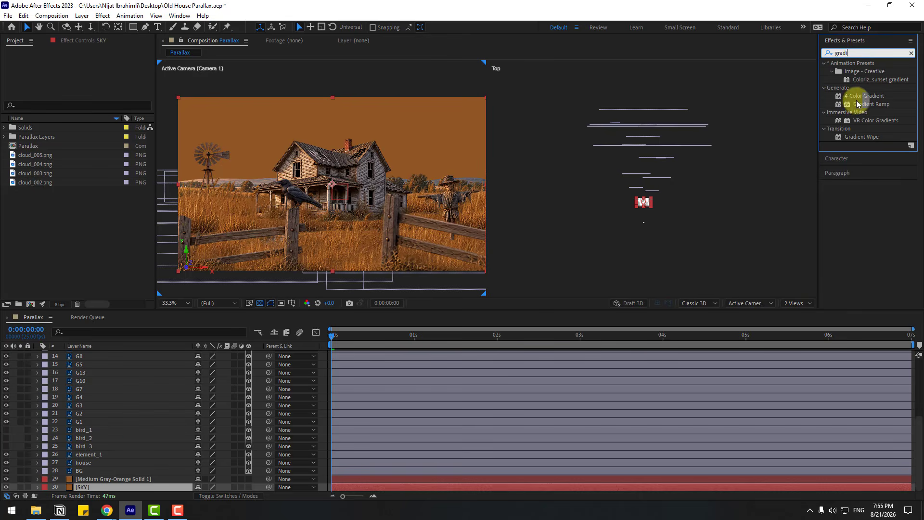
drag(857, 104, 99, 489)
Step: Set the sky gradient's start color to the dark blue-gray 1E252D
click(91, 77)
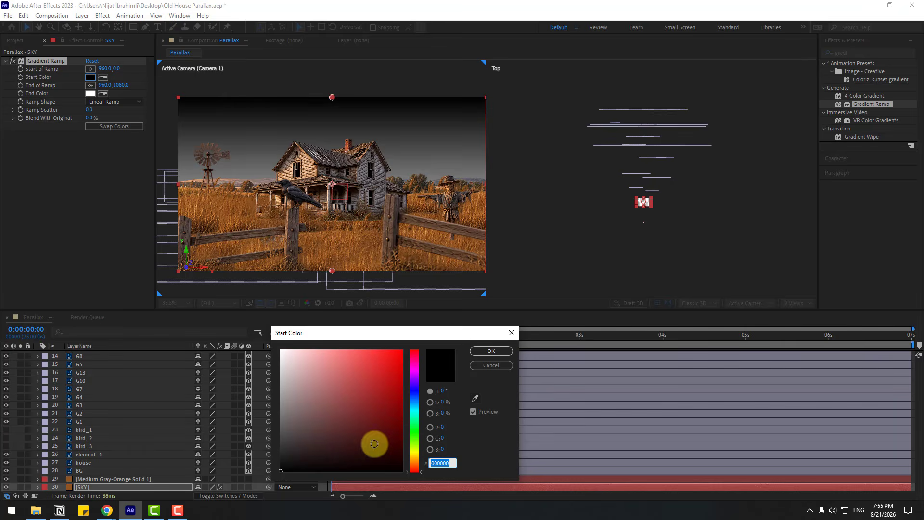
click(272, 438)
click(414, 400)
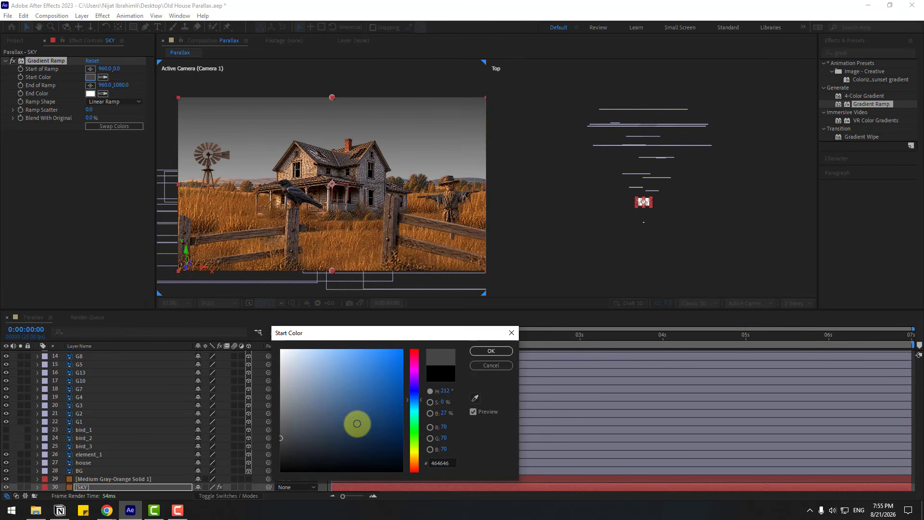
click(358, 431)
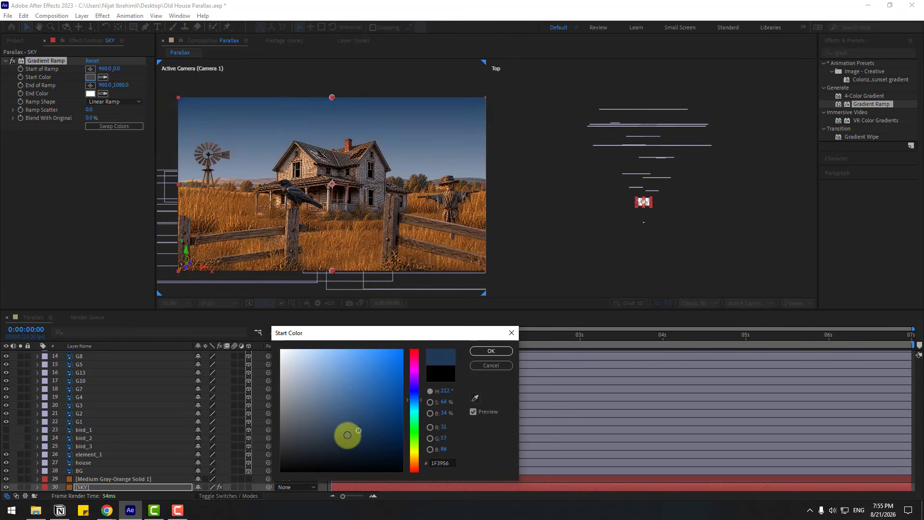
drag(348, 435, 320, 450)
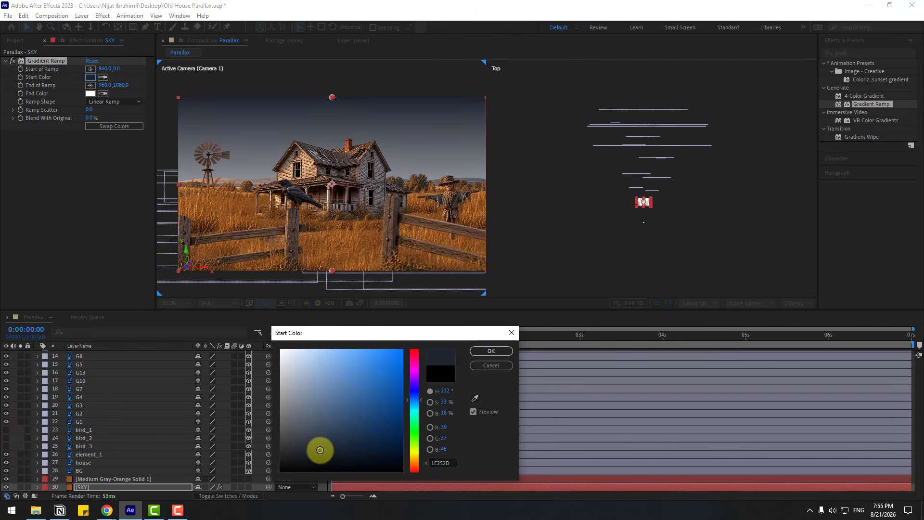
click(475, 358)
Step: Set the sky gradient's end color to a saturated dark orange, about 9C4502, derived from a sampled grass tone
click(90, 93)
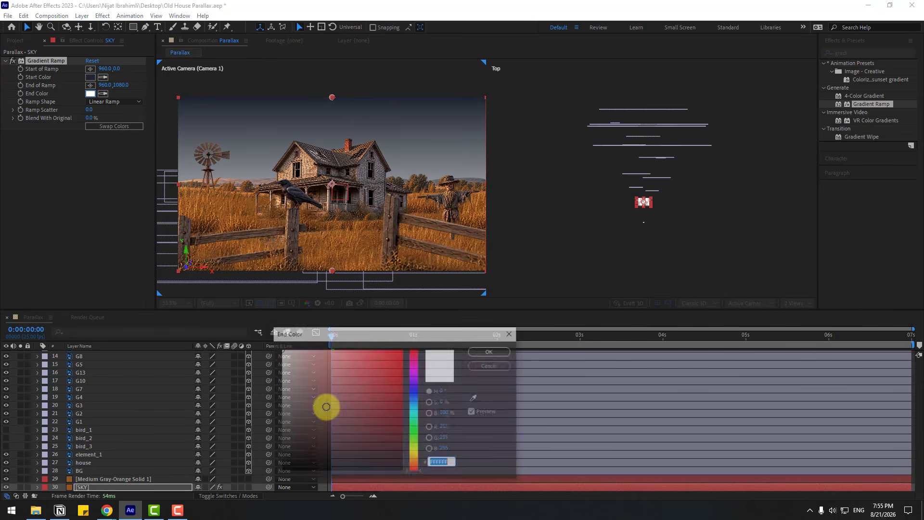
click(417, 452)
click(375, 401)
click(417, 454)
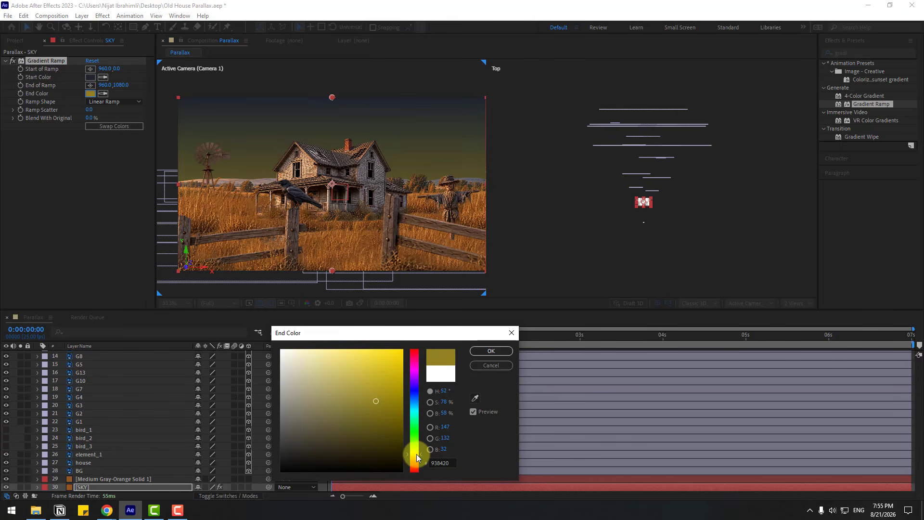
click(475, 398)
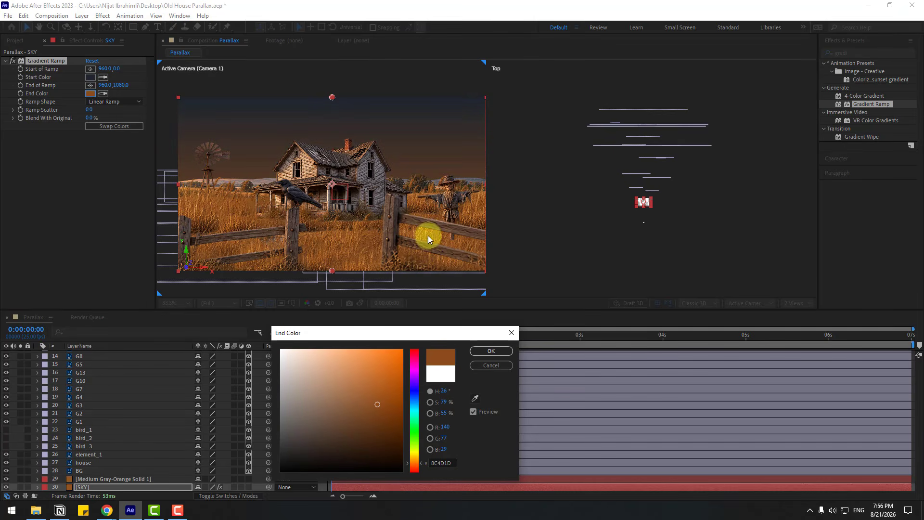
drag(386, 418, 403, 394)
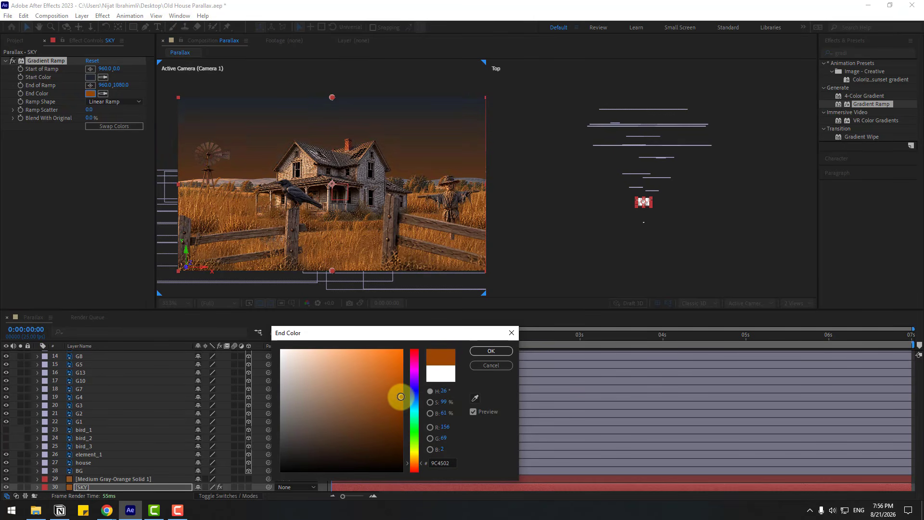
key(Return)
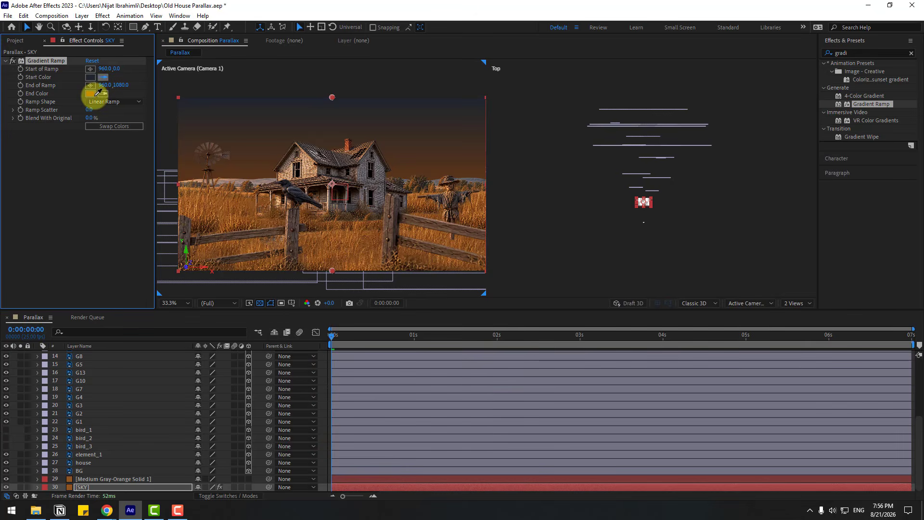
Step: Set the sky gradient's start color to a muted gray-brown, about 564639
click(91, 77)
mouse_move(363, 385)
mouse_down()
mouse_move(346, 439)
mouse_move(334, 398)
mouse_move(321, 430)
mouse_up()
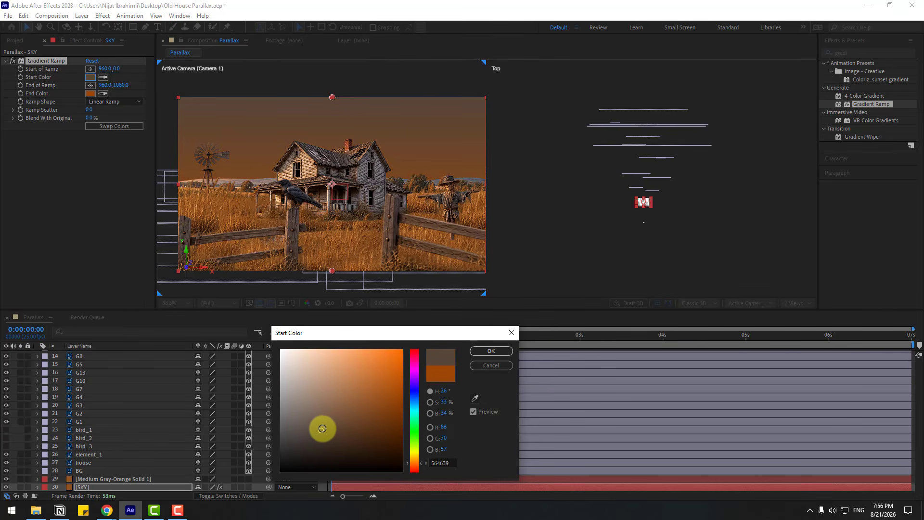
click(490, 351)
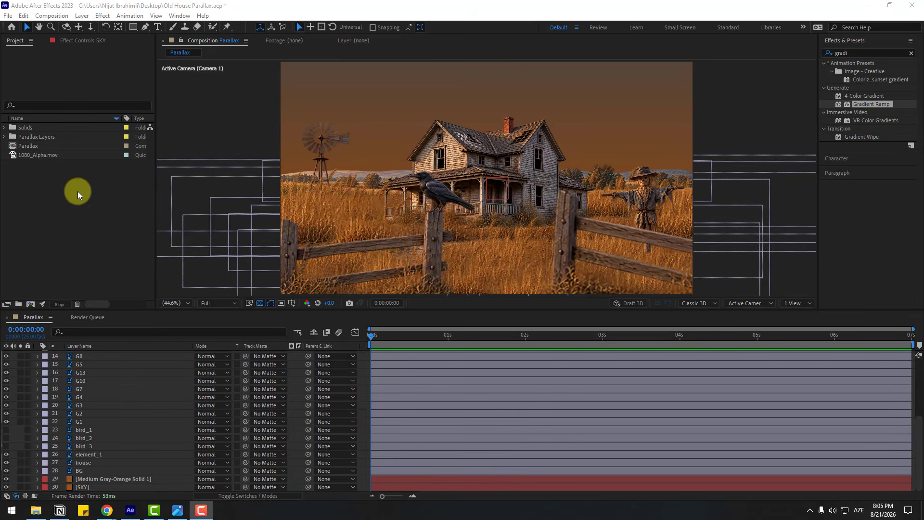
Step: Check the 1080_Alpha.mov cloud footage, place it directly above the SKY layer and set its blending mode to Overlay
double_click(37, 155)
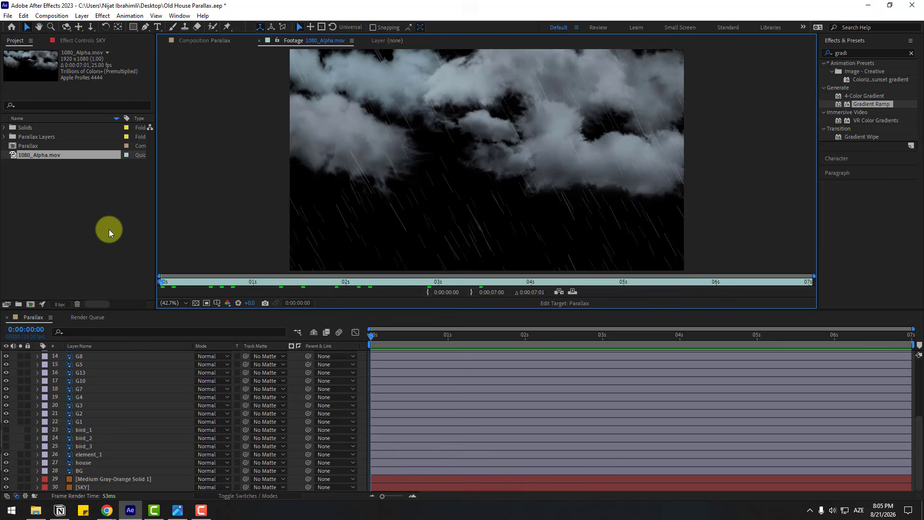
drag(218, 283, 357, 282)
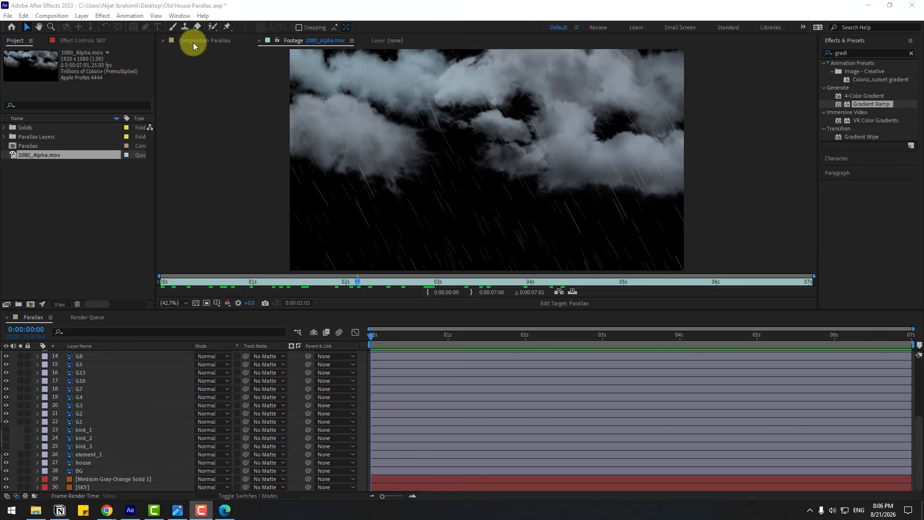
click(192, 42)
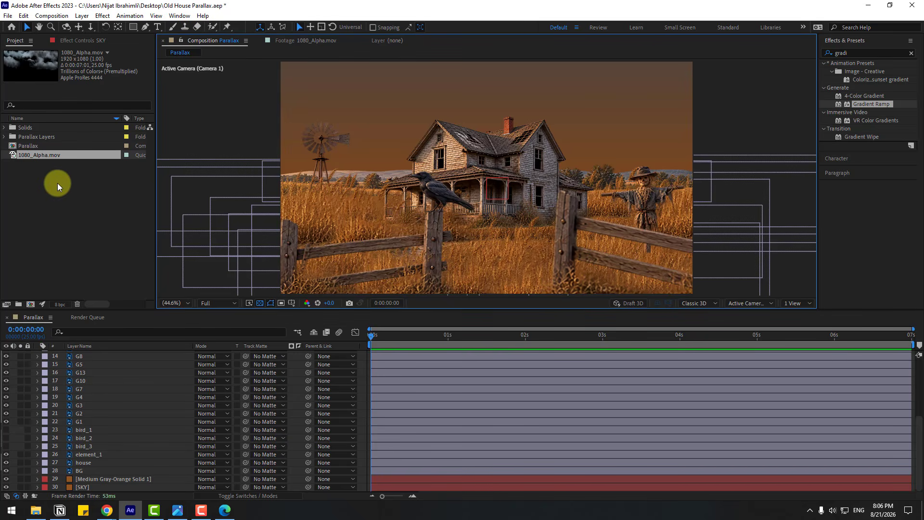
drag(43, 154, 105, 483)
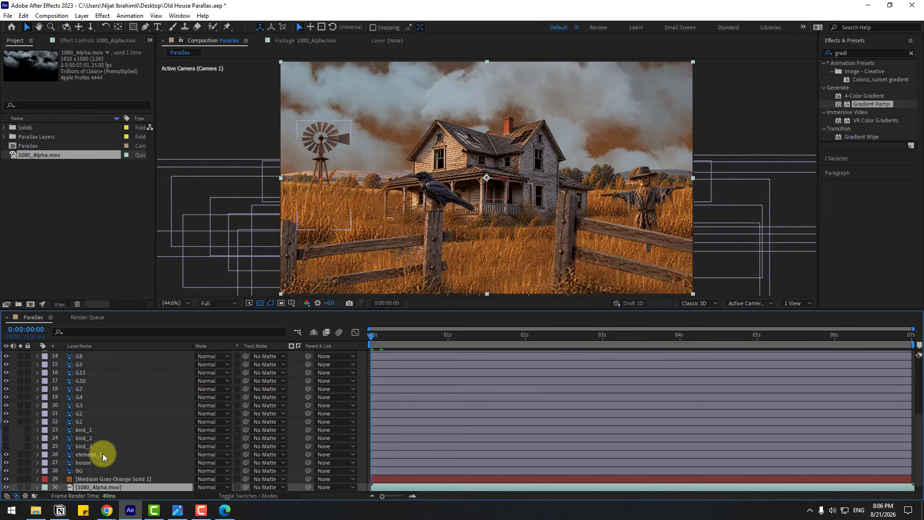
scroll(141, 465, down, 1)
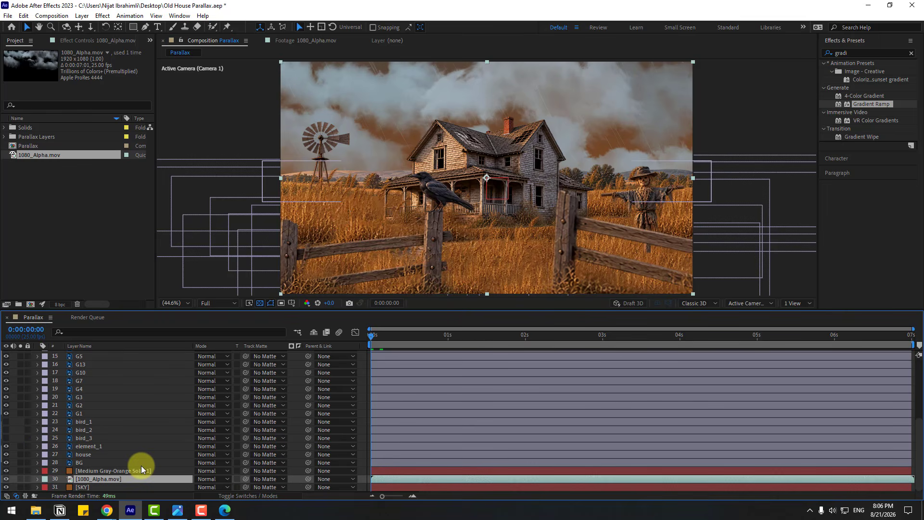
click(203, 479)
click(227, 240)
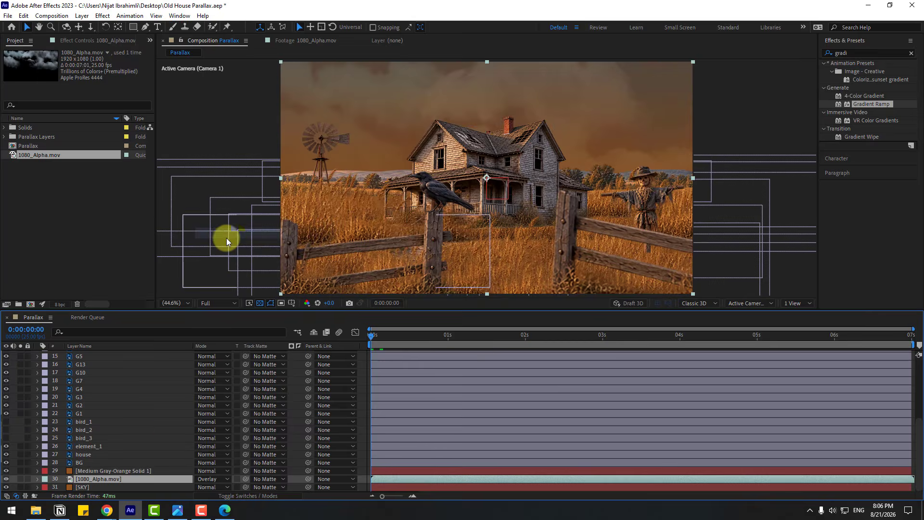
Step: Make the cloud clip a 3D layer, push it far back in depth and scale it up to 319%
click(235, 495)
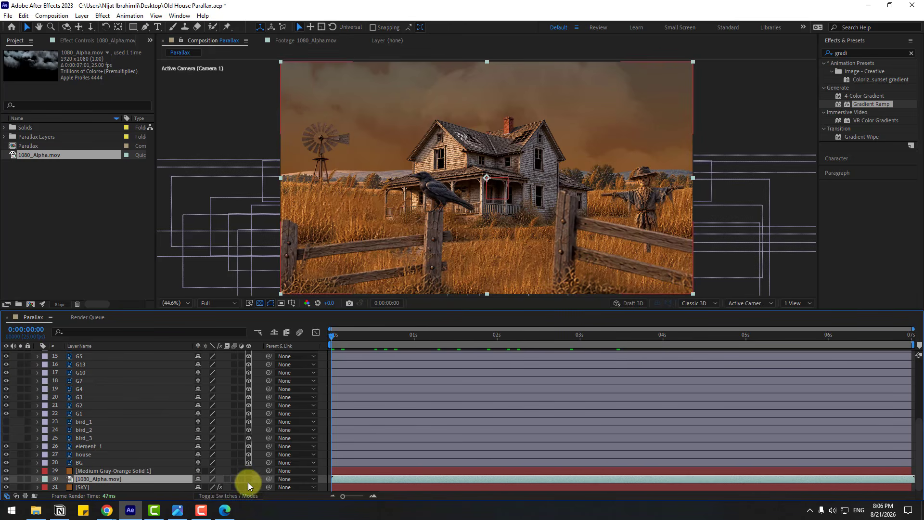
click(249, 478)
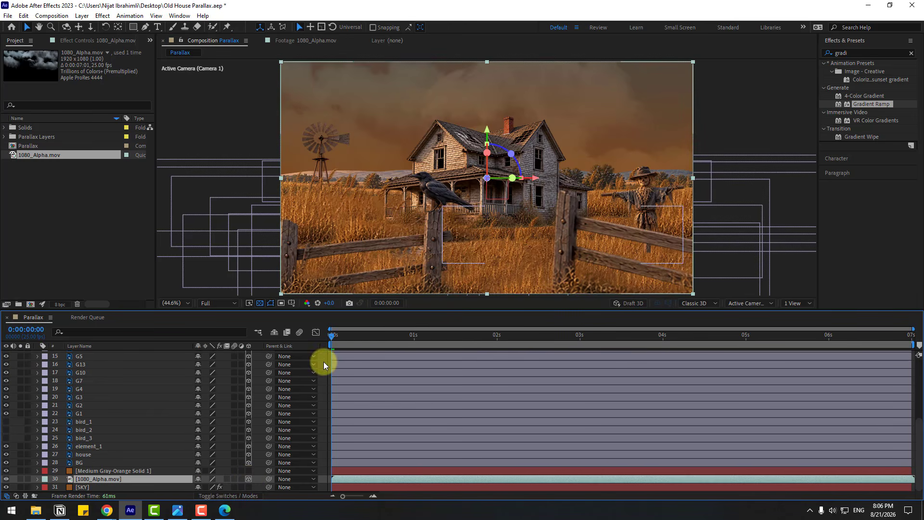
key(p)
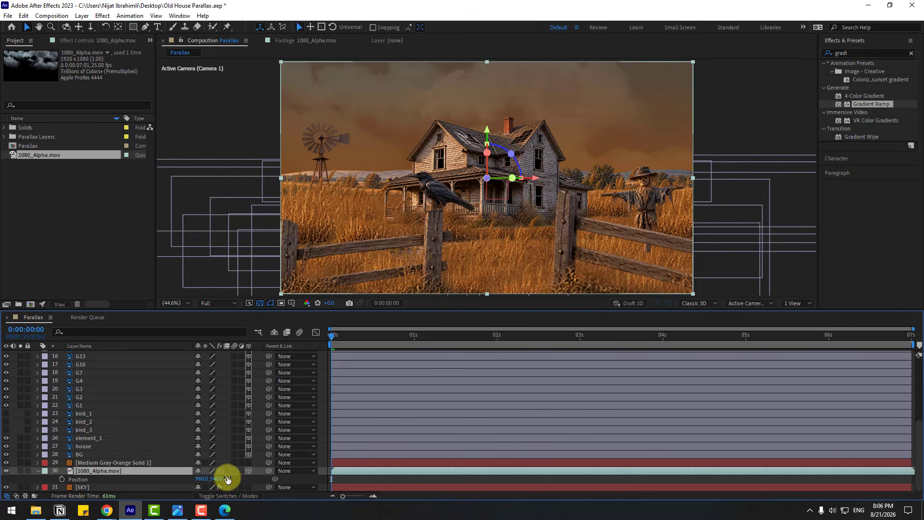
drag(227, 479, 450, 439)
key(s)
drag(215, 479, 295, 456)
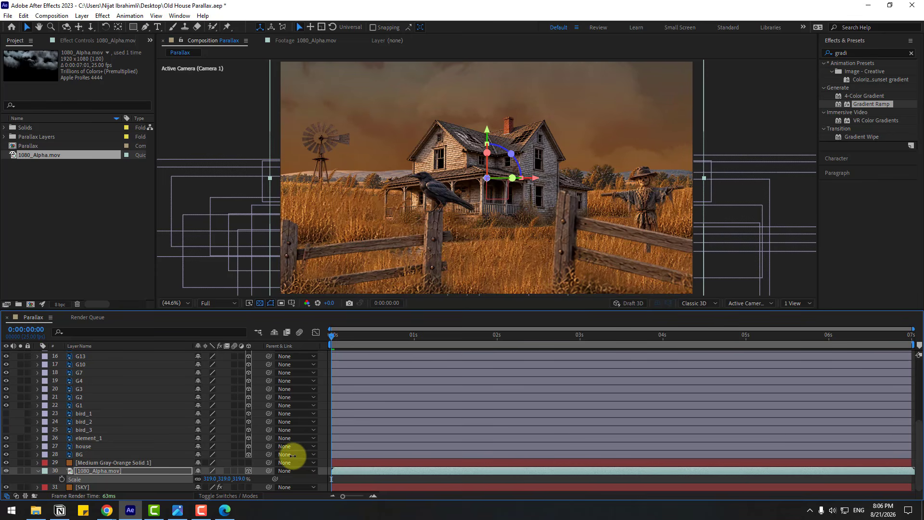
Step: Preview the camera move to its end and shift the cloud clip right to cover the sky in the last frame
click(332, 337)
key(space)
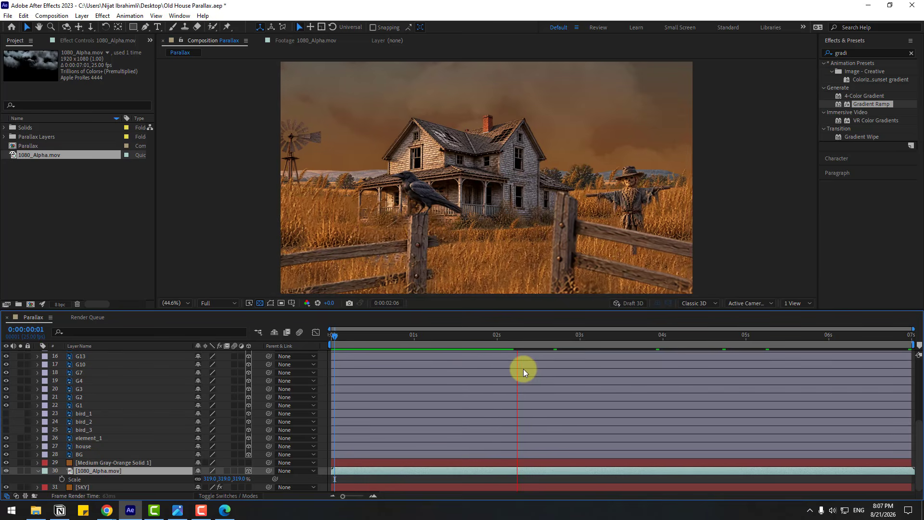
key(space)
drag(630, 337, 912, 337)
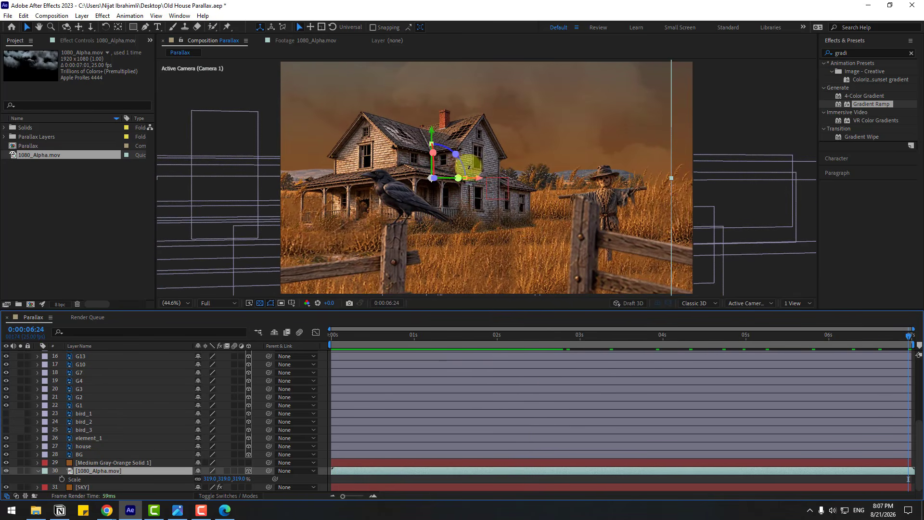
drag(484, 182, 514, 184)
Step: At the first frame, enlarge the cloud clip to 329% and nudge it left to cover the frame's left edge
key(Home)
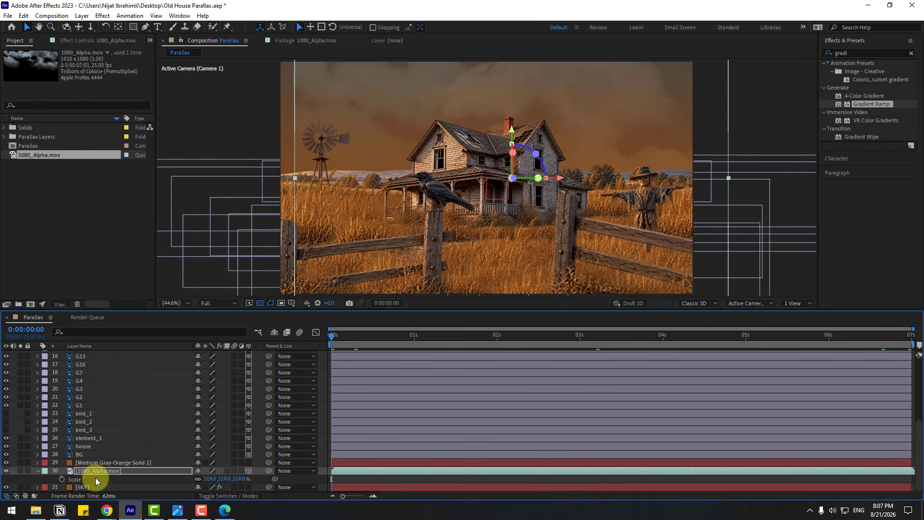
drag(211, 480, 215, 479)
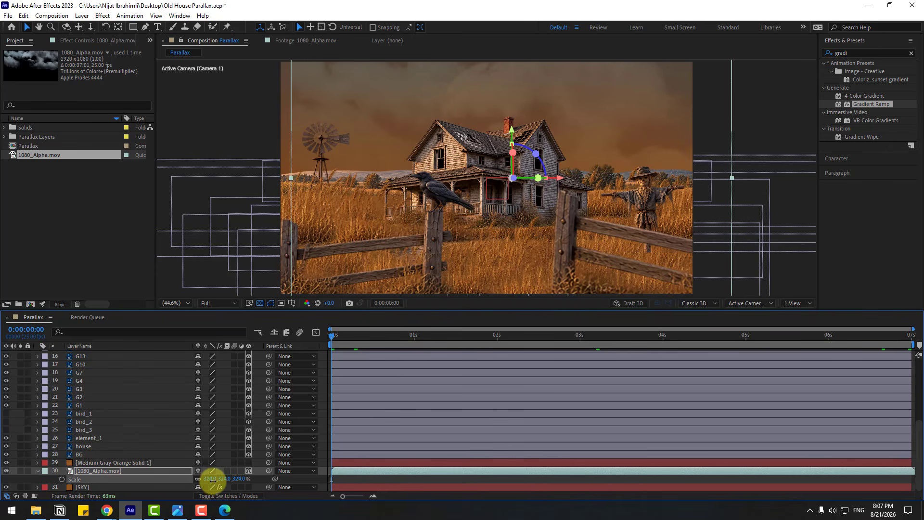
drag(604, 127, 595, 124)
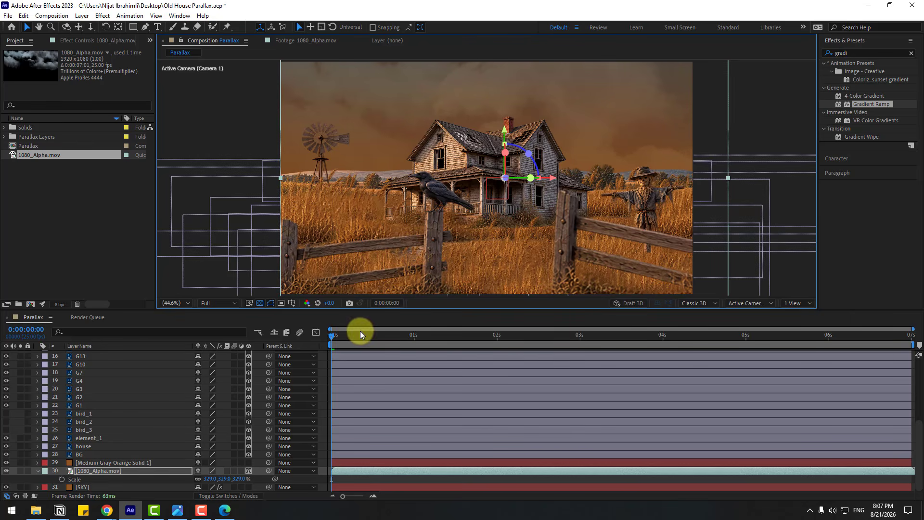
Step: At the first frame, isolate the bird_main and left fence layers with Solo and select bird_main
drag(518, 337, 333, 346)
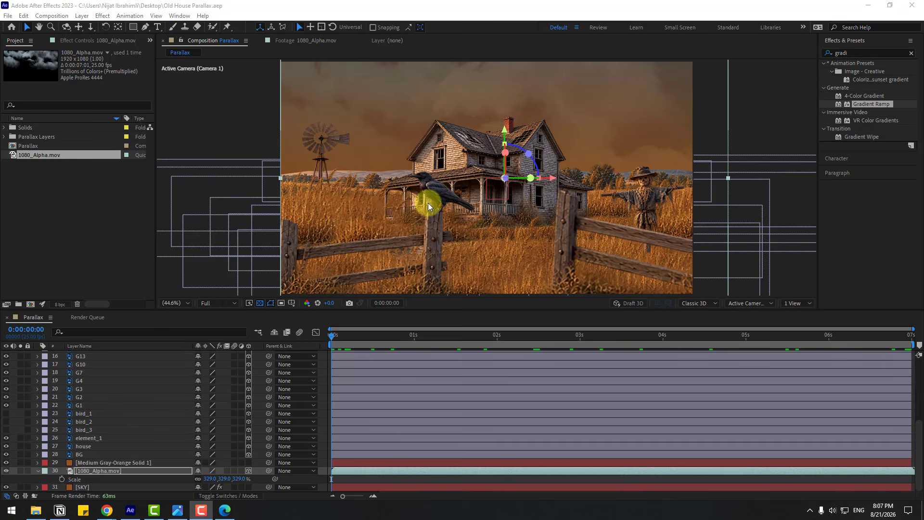
scroll(128, 423, up, 5)
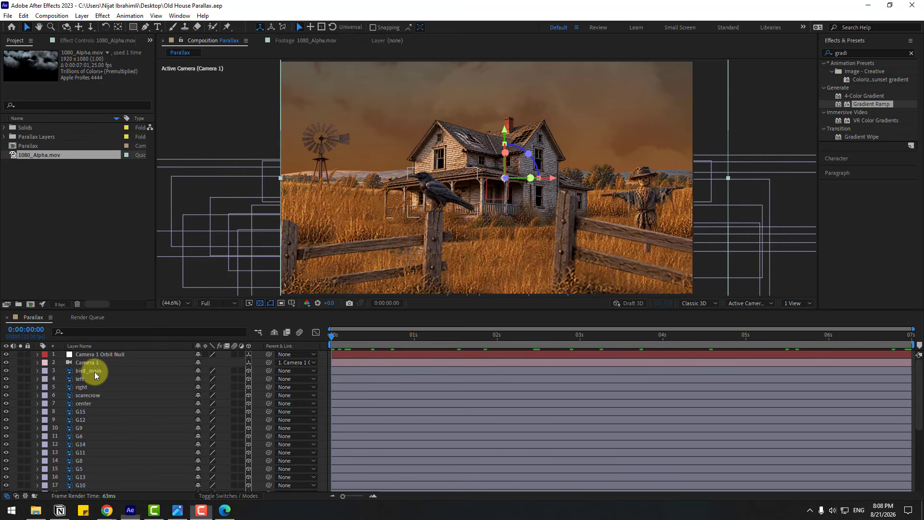
click(80, 371)
click(21, 371)
key(slash)
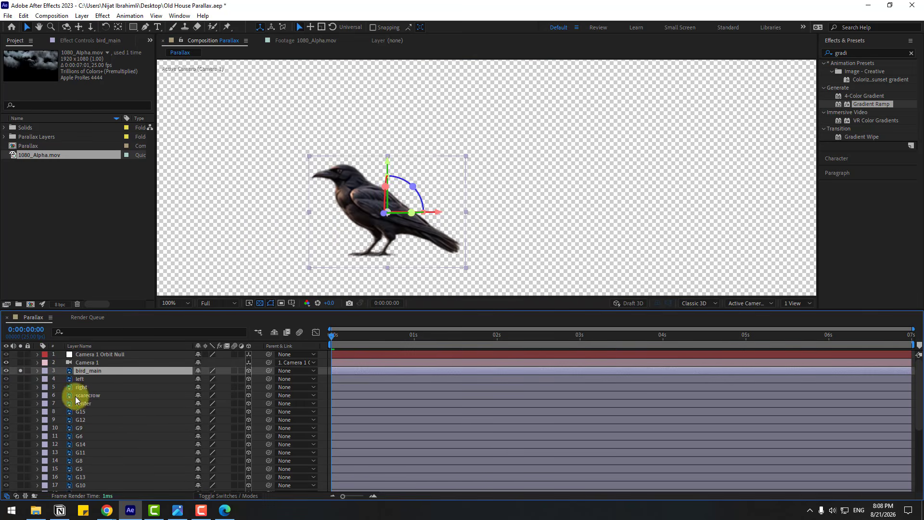
click(77, 380)
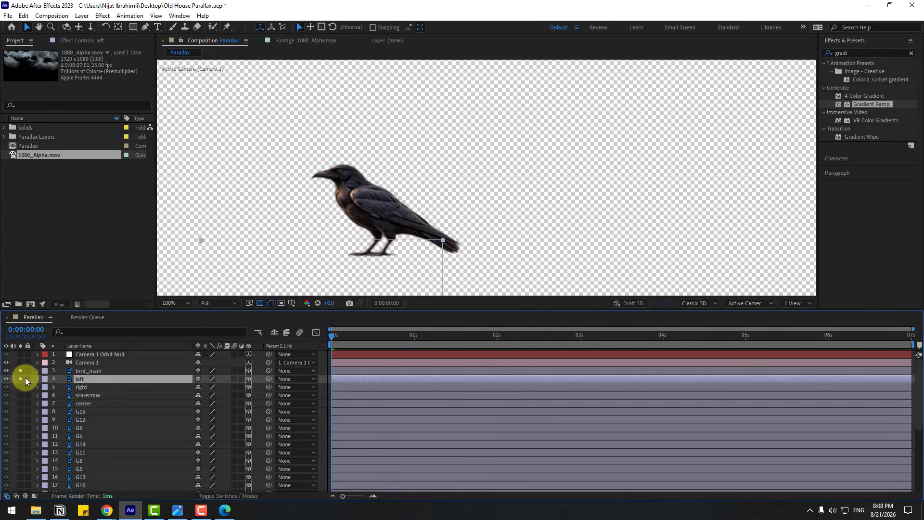
click(89, 370)
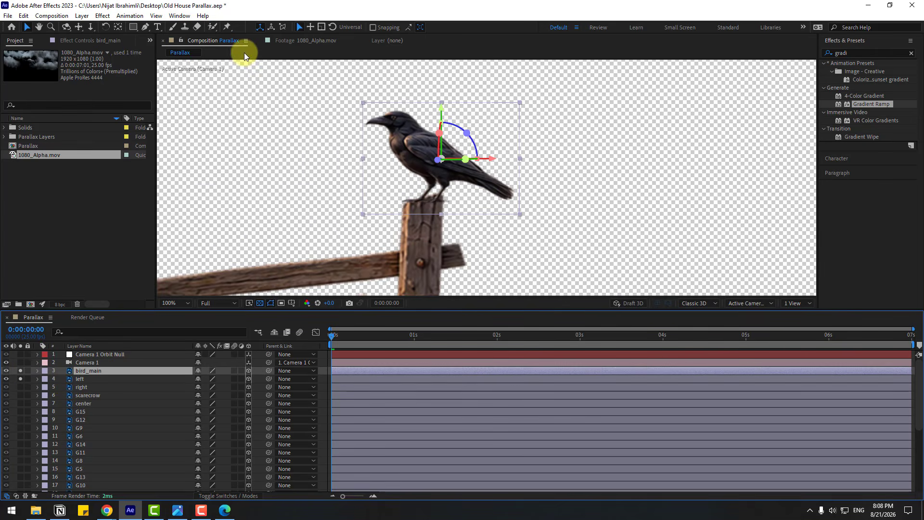
Step: Place six puppet pins on the crow: neck, wing, lower belly, both feet and the base of the tail
click(227, 27)
scroll(412, 206, up, 2)
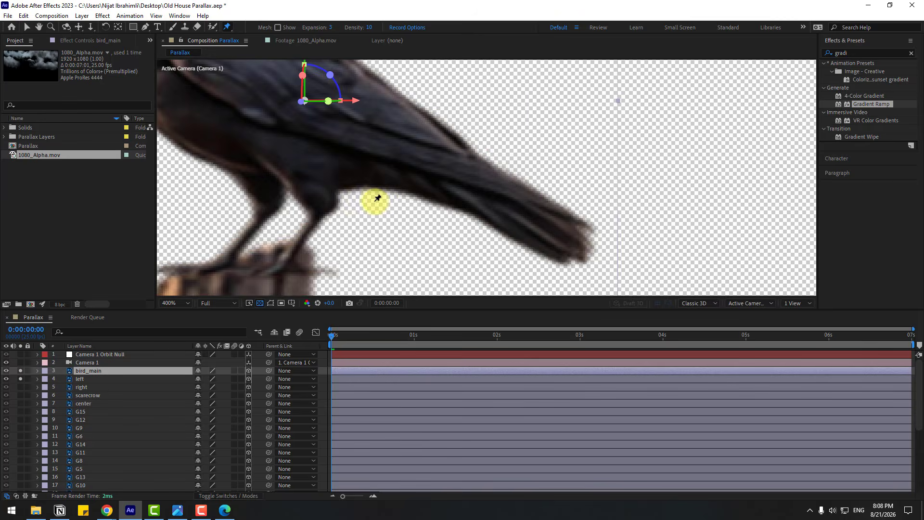
drag(295, 187, 342, 209)
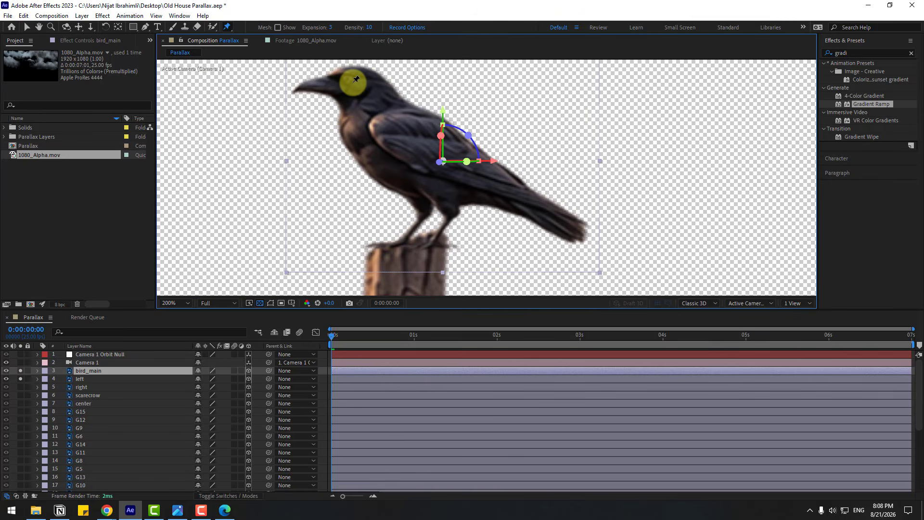
click(364, 95)
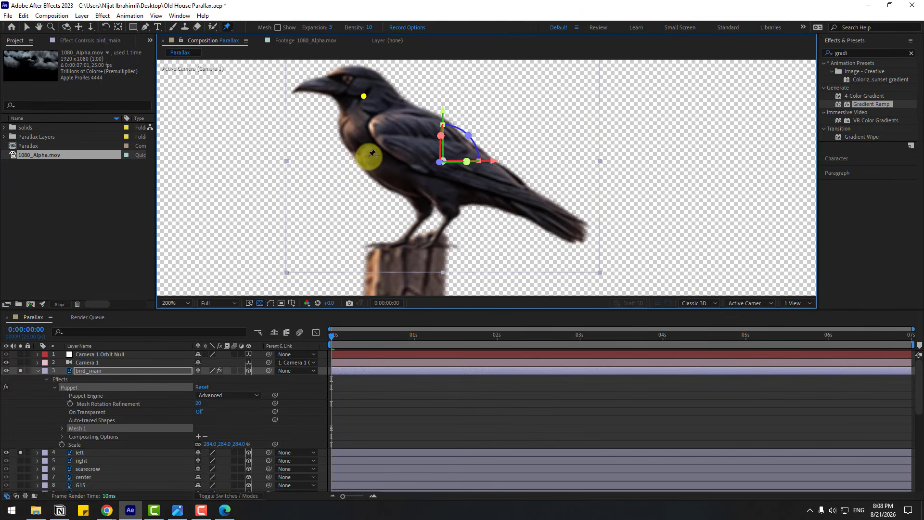
click(414, 146)
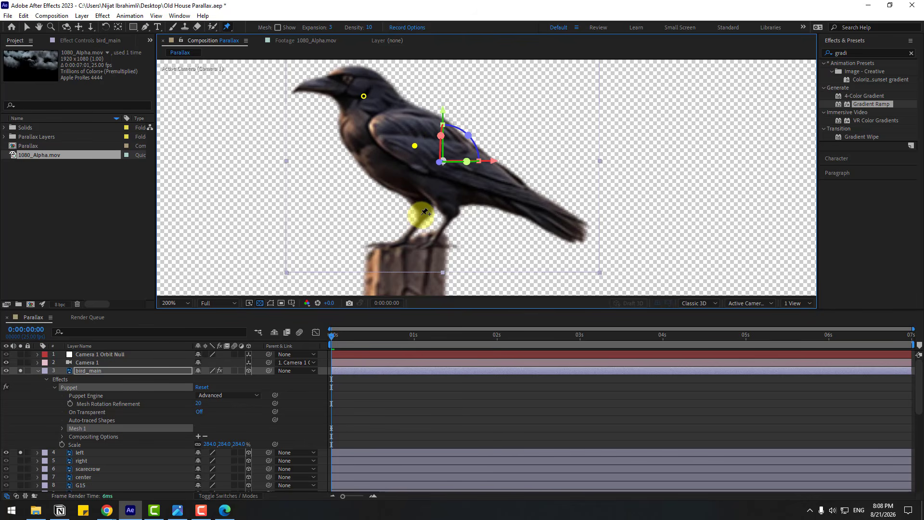
click(394, 244)
click(436, 247)
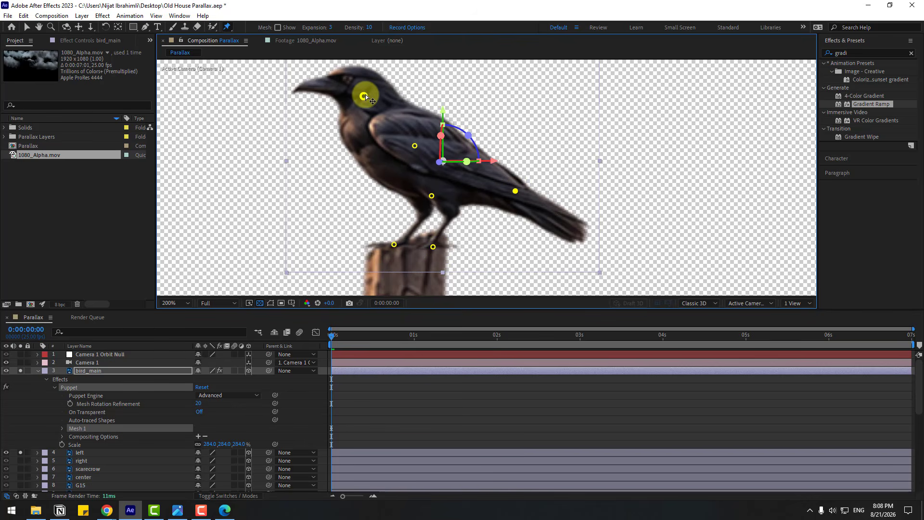
mouse_move(363, 97)
mouse_down()
mouse_move(359, 106)
mouse_move(363, 96)
mouse_up()
Step: Reveal the keyframed position properties of the crow's puppet pins in the timeline
click(102, 420)
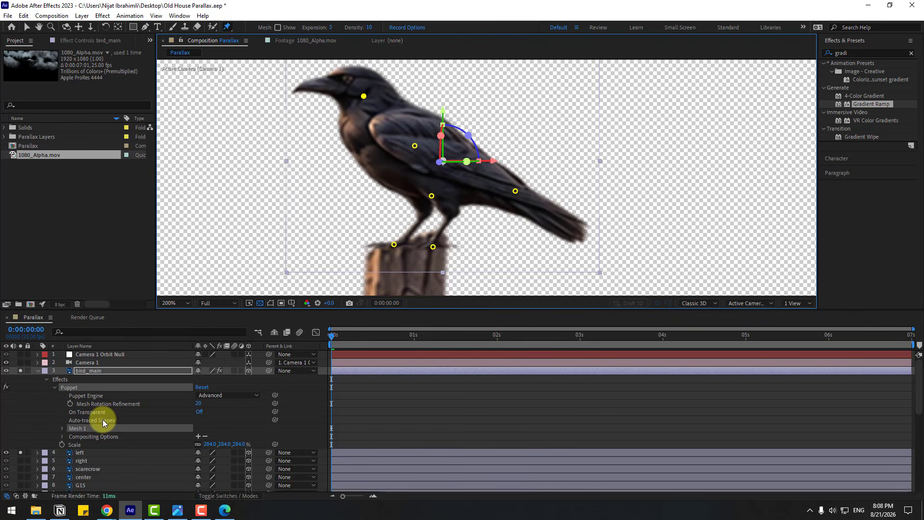
key(u)
scroll(120, 446, down, 3)
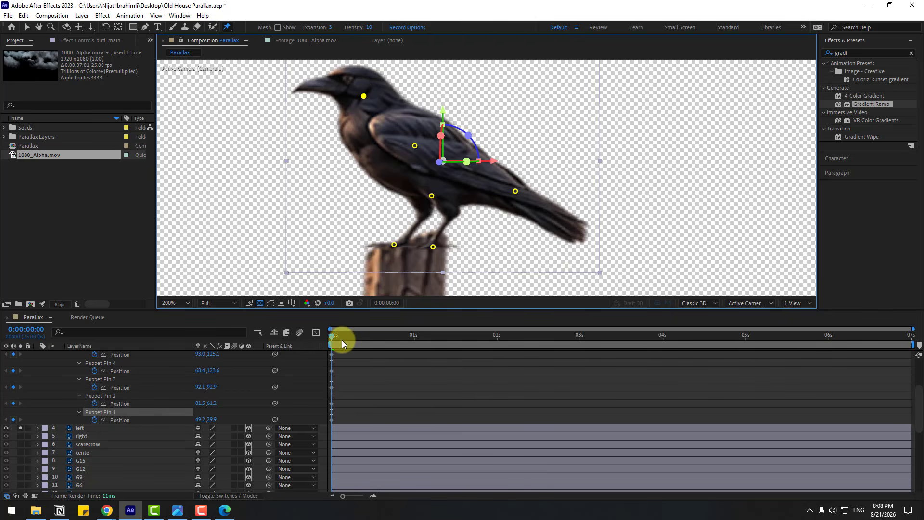
Step: At 0:00:01:00, pose the crow by lowering its neck pin and slightly raising the wing and tail pins
drag(342, 339, 413, 344)
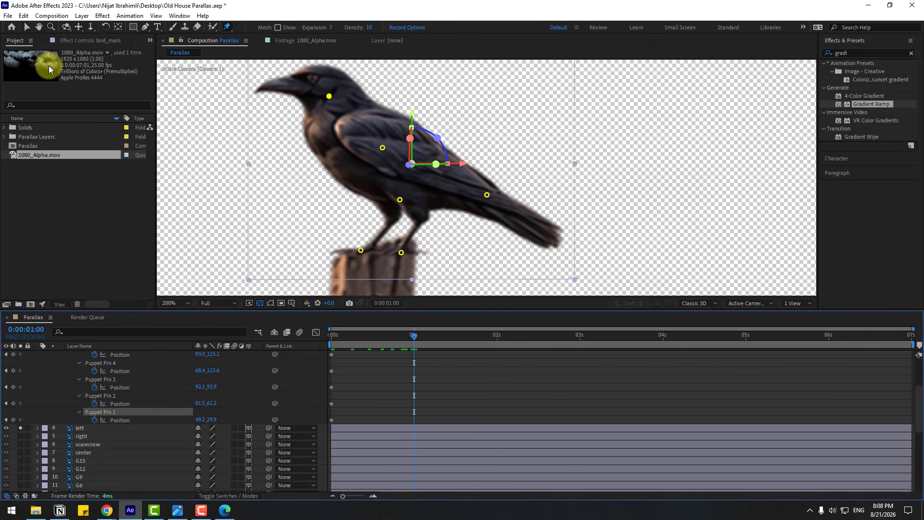
click(28, 27)
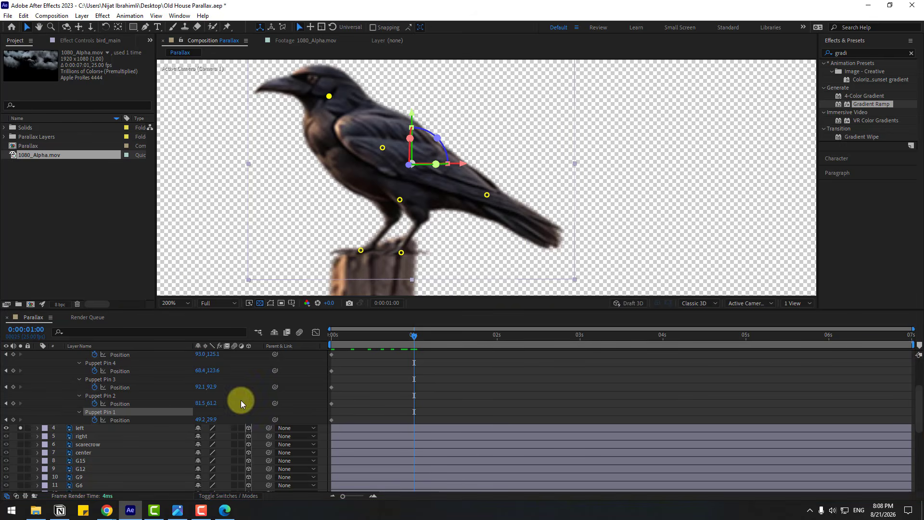
drag(329, 97, 324, 108)
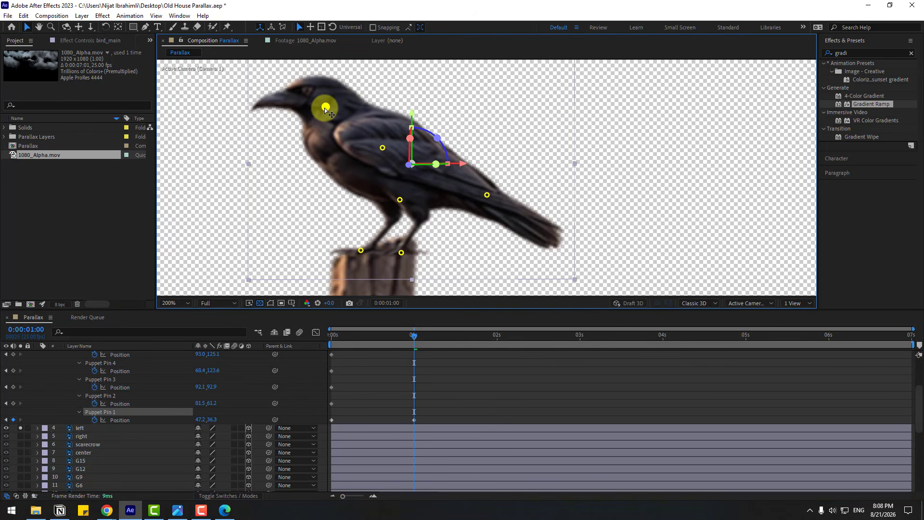
drag(404, 340, 313, 336)
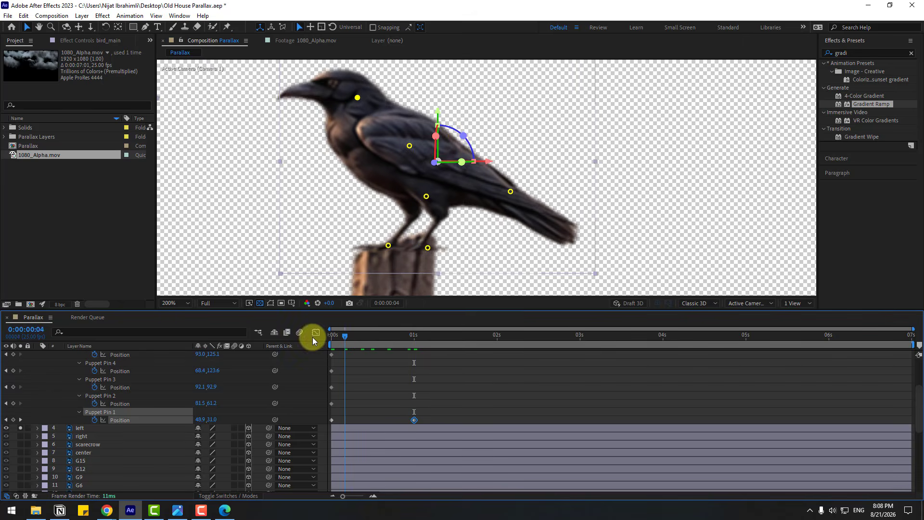
drag(372, 338, 415, 335)
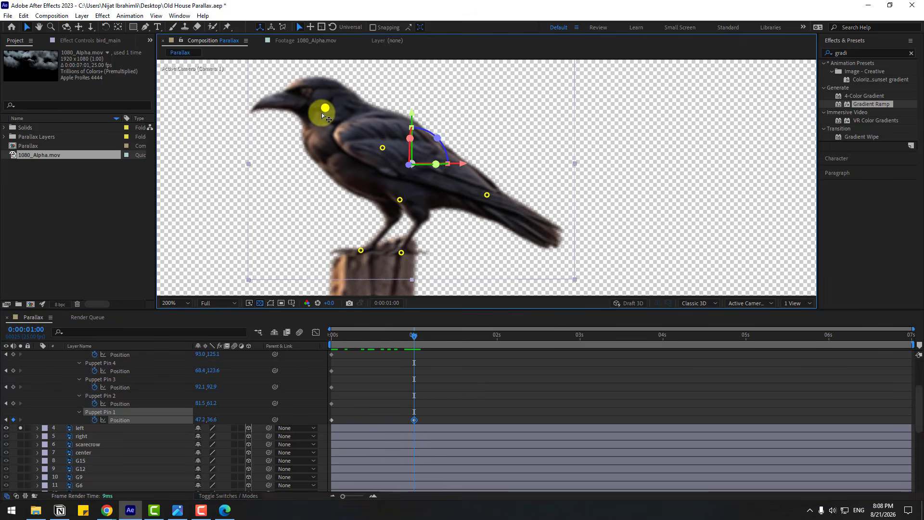
drag(323, 112, 317, 124)
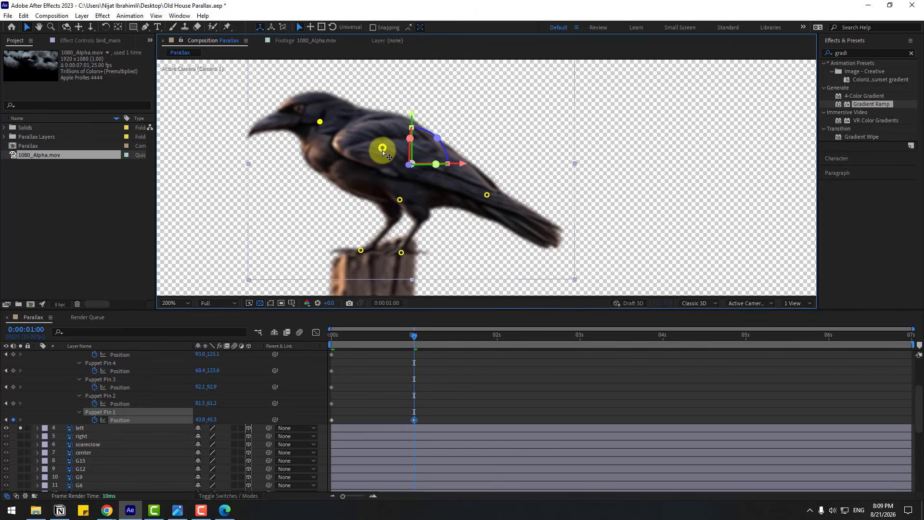
drag(383, 148, 387, 142)
drag(491, 199, 494, 192)
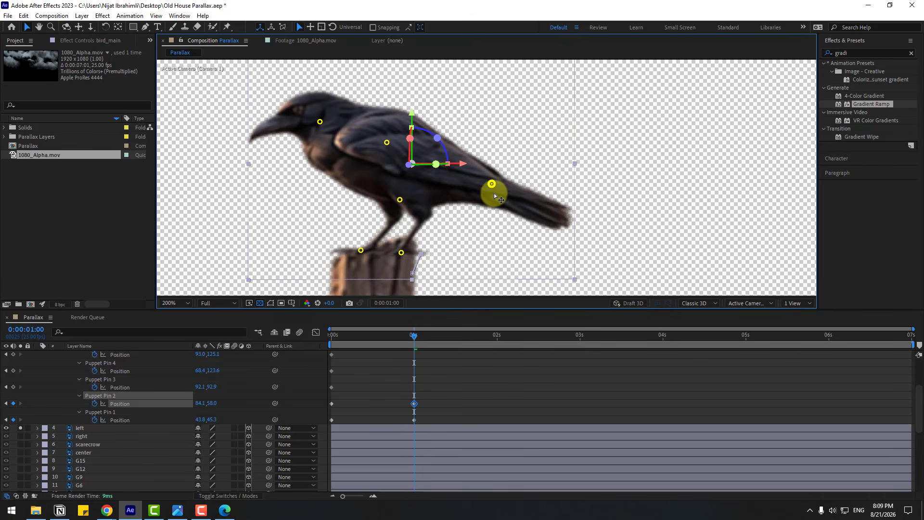
Step: At 0:00:02:00, raise the crow's neck pin, lower the wing pin slightly and lift the tail pin
drag(406, 336, 504, 336)
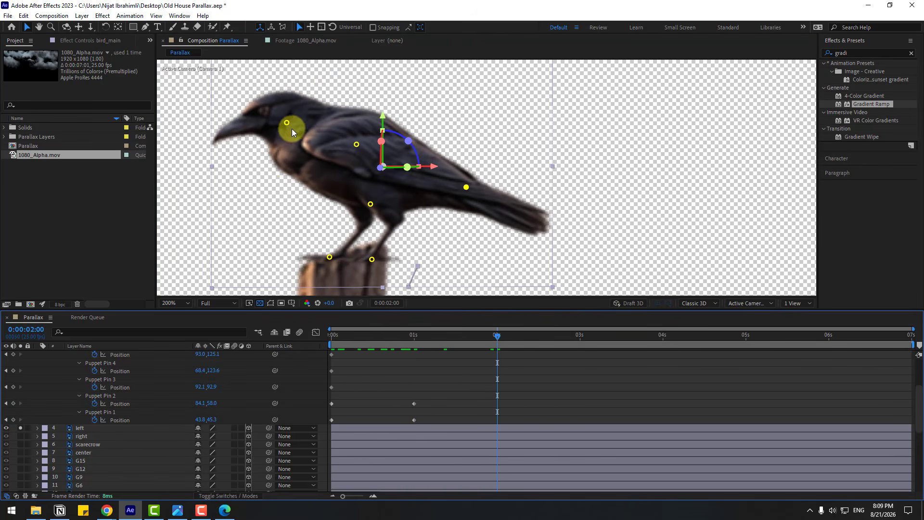
drag(292, 128, 316, 94)
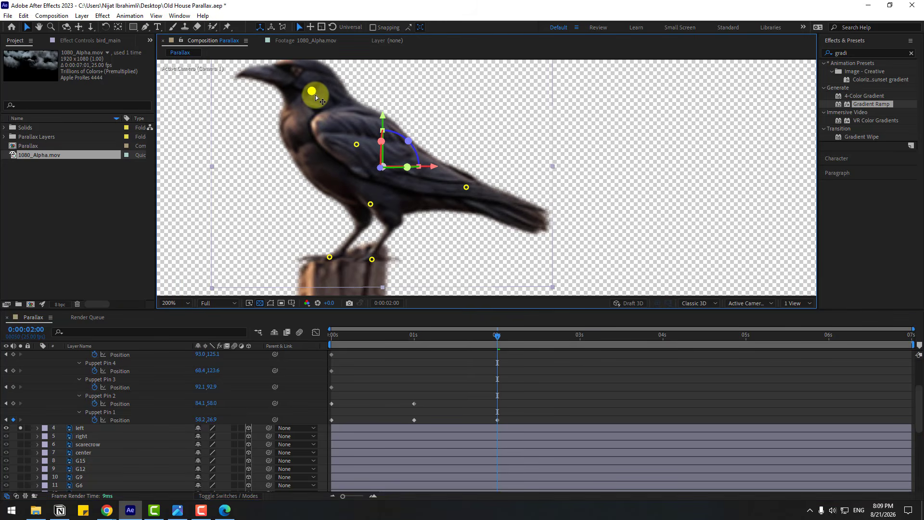
drag(356, 147, 354, 152)
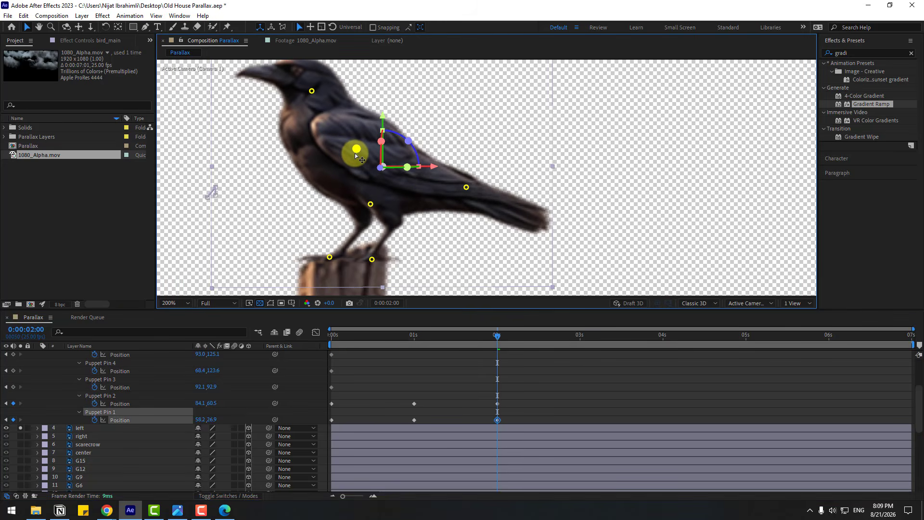
drag(466, 187, 470, 164)
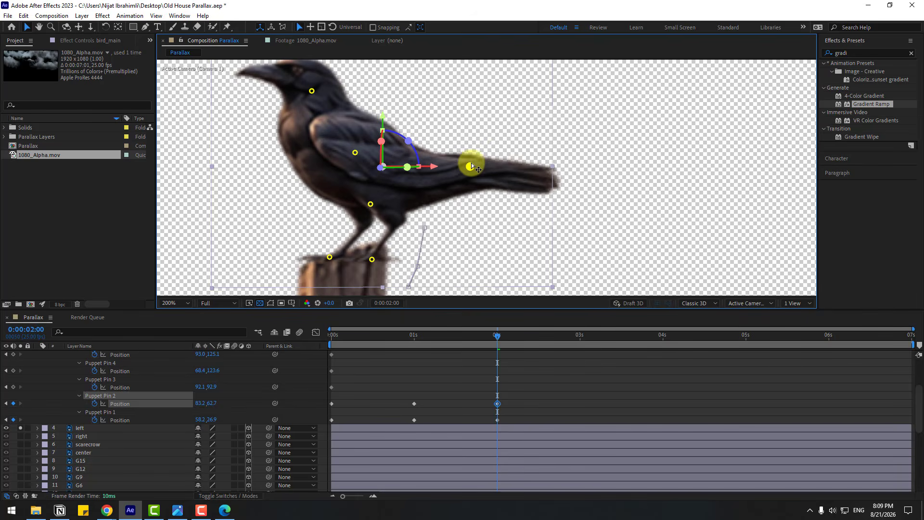
click(466, 370)
Step: At 0:00:03:08, lower the neck and tail pins, raise the wing pin slightly and nudge the belly pin right
drag(408, 340, 605, 339)
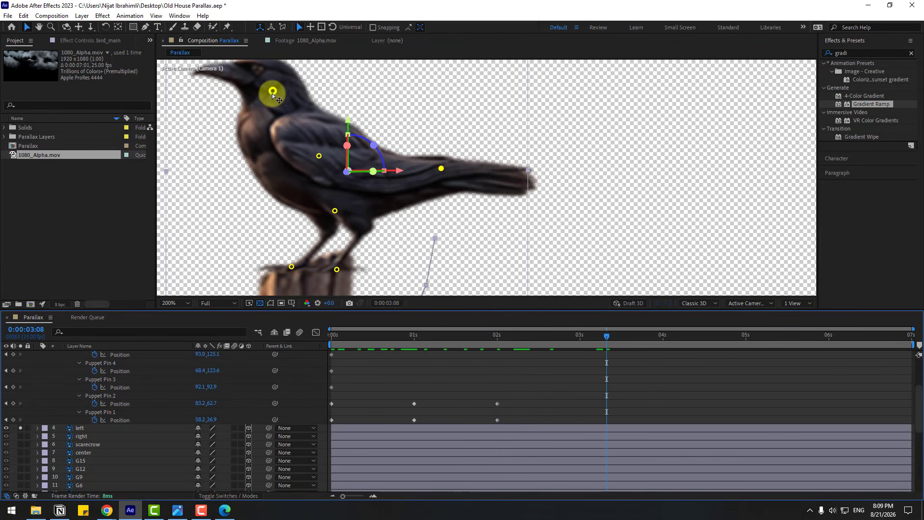
drag(272, 92, 247, 106)
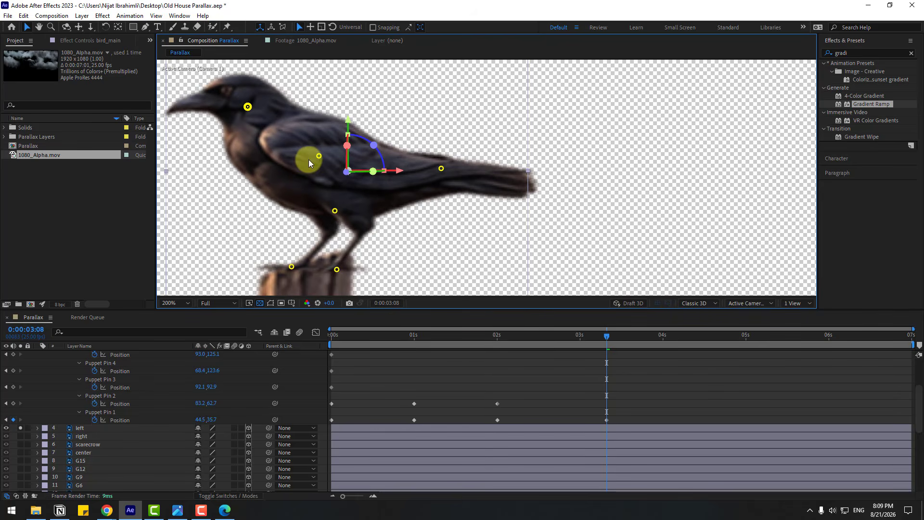
drag(318, 155, 322, 152)
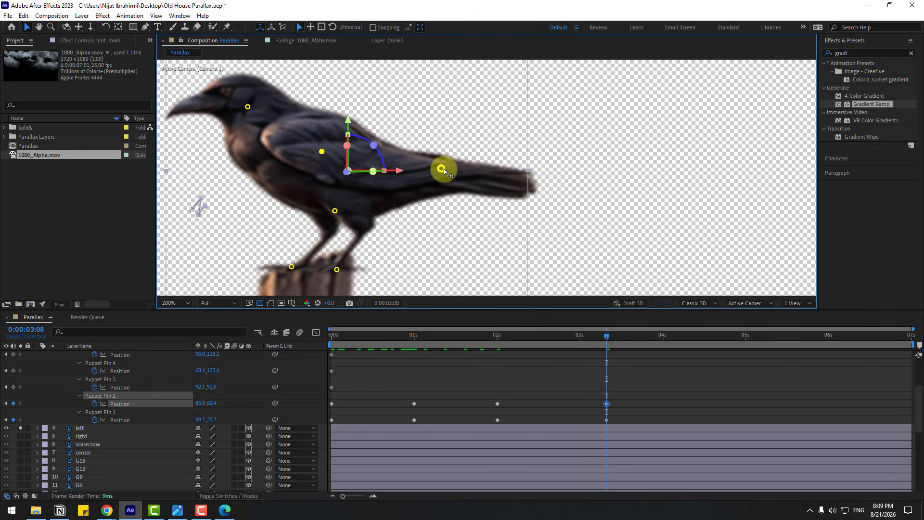
mouse_move(444, 171)
mouse_down()
mouse_move(425, 180)
mouse_move(435, 179)
mouse_up()
drag(333, 209, 338, 210)
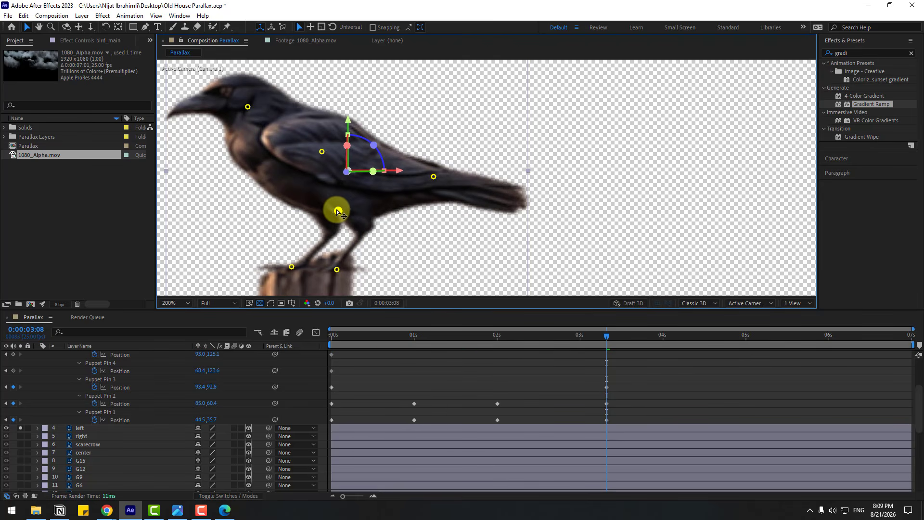
Step: Return to the first frame and play back the crow's pin animation
drag(481, 335, 322, 338)
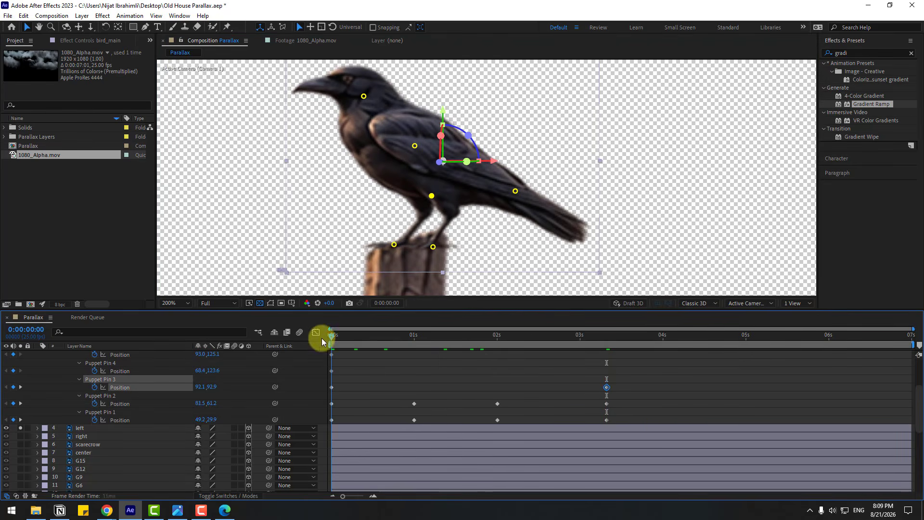
scroll(379, 203, down, 3)
key(space)
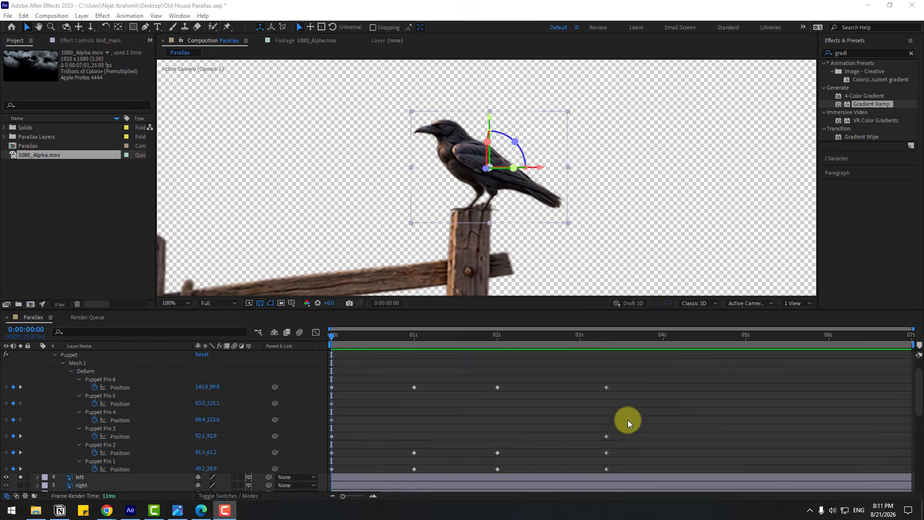
Step: Apply Easy Ease to all position keyframes of the crow's six puppet pins
drag(657, 384, 328, 473)
right_click(416, 469)
mouse_move(423, 514)
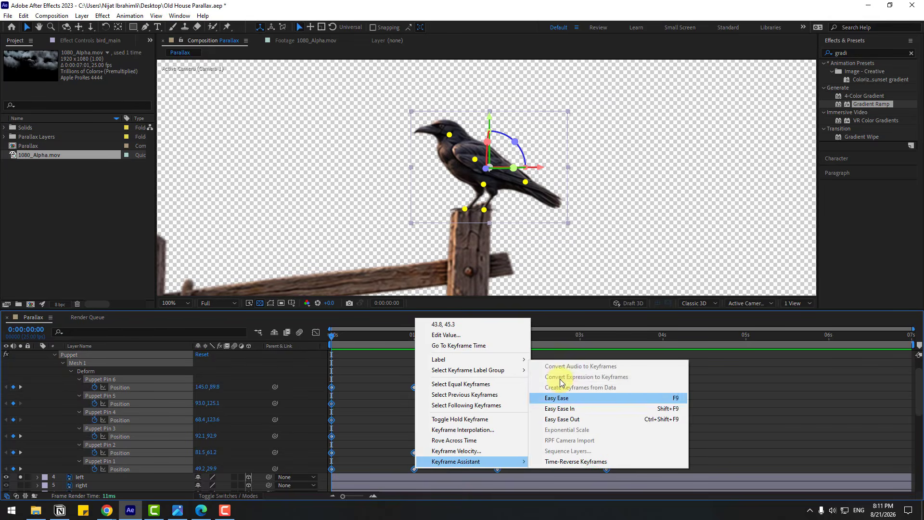
click(543, 398)
Step: Duplicate the eased pin keyframes starting at 0:00:03:08 and move the last pasted set to the composition's end near 7 seconds
drag(366, 440, 326, 473)
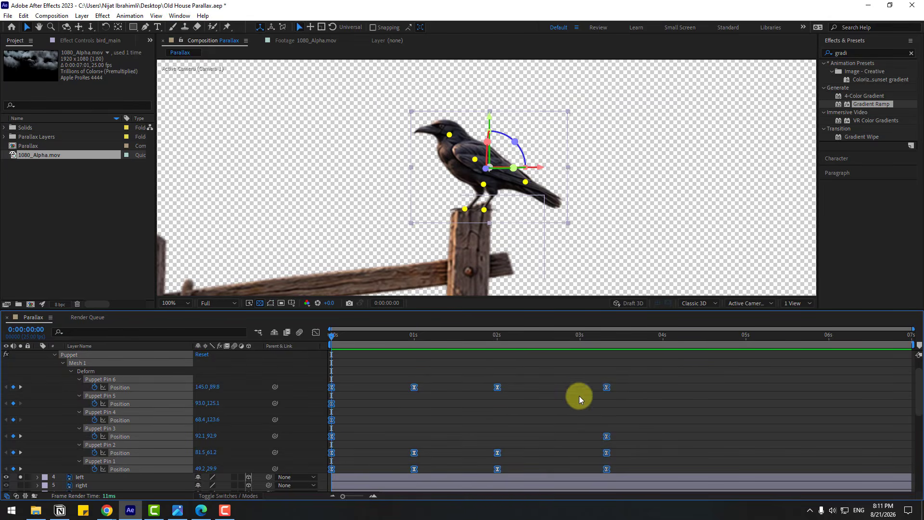
click(605, 335)
key(ctrl+c)
key(ctrl+v)
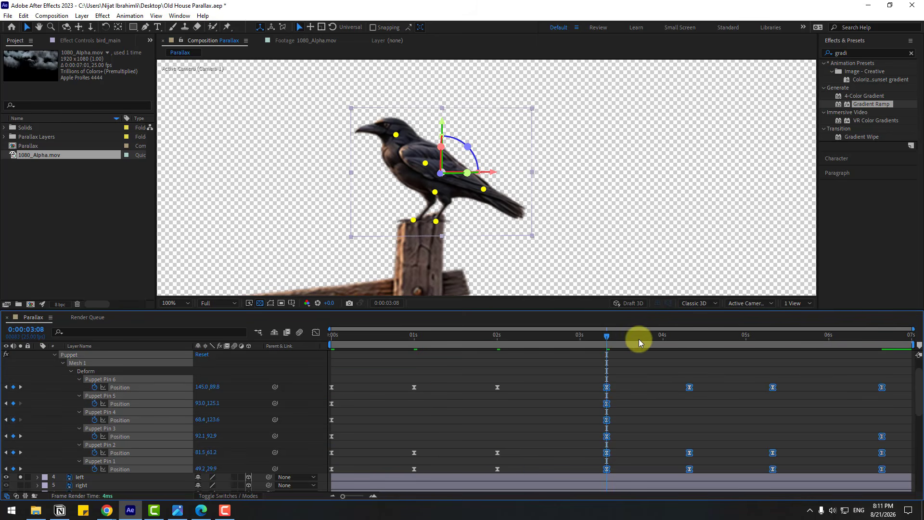
drag(639, 339, 817, 343)
drag(862, 368, 905, 469)
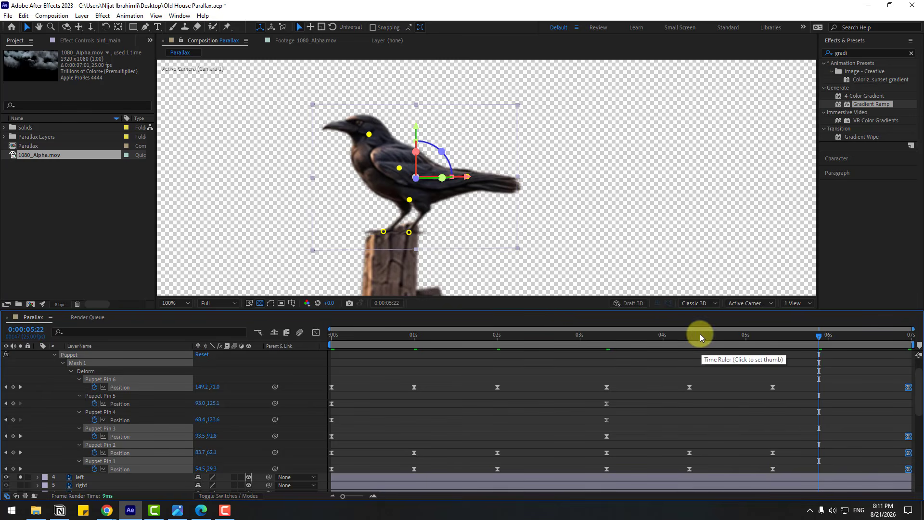
Step: Preview the crow's extended movement from near the beginning of the composition
drag(699, 333, 377, 355)
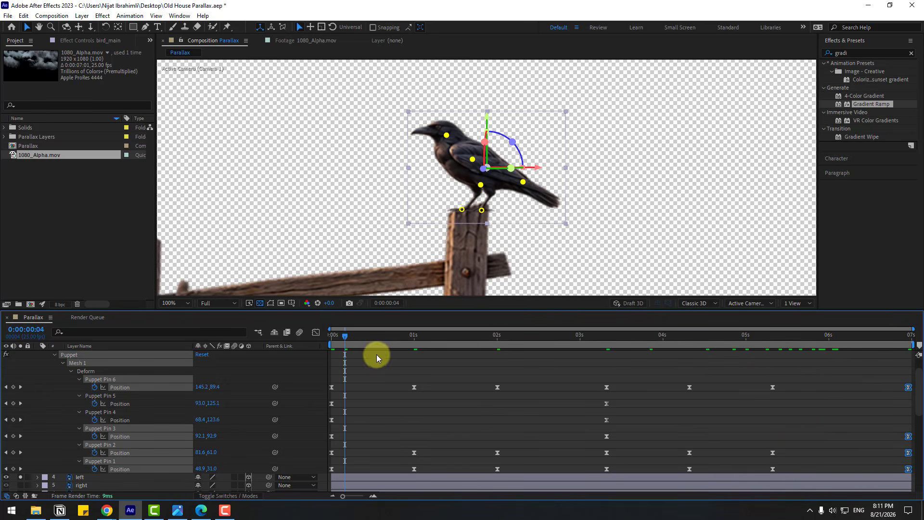
scroll(104, 375, up, 2)
key(space)
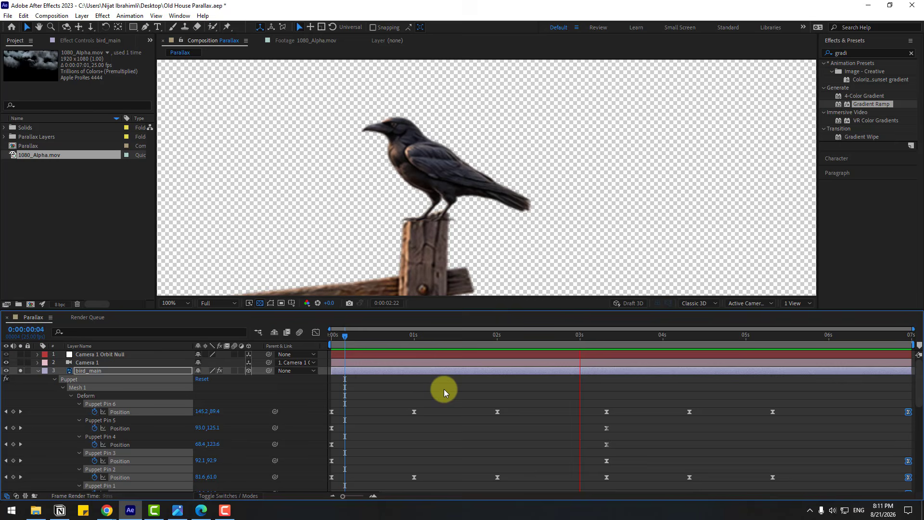
Step: Stop the preview, turn off solo for the bird_main layer and collapse its puppet properties
key(space)
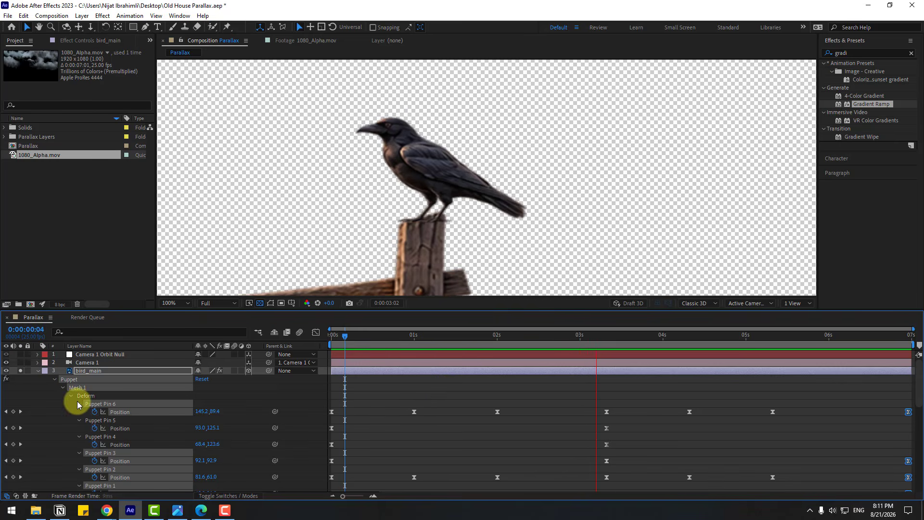
click(21, 370)
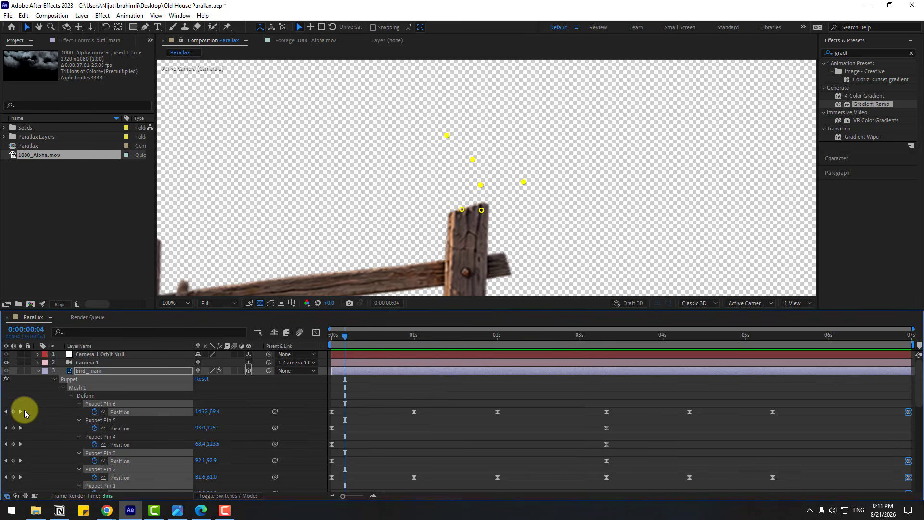
click(38, 371)
click(20, 379)
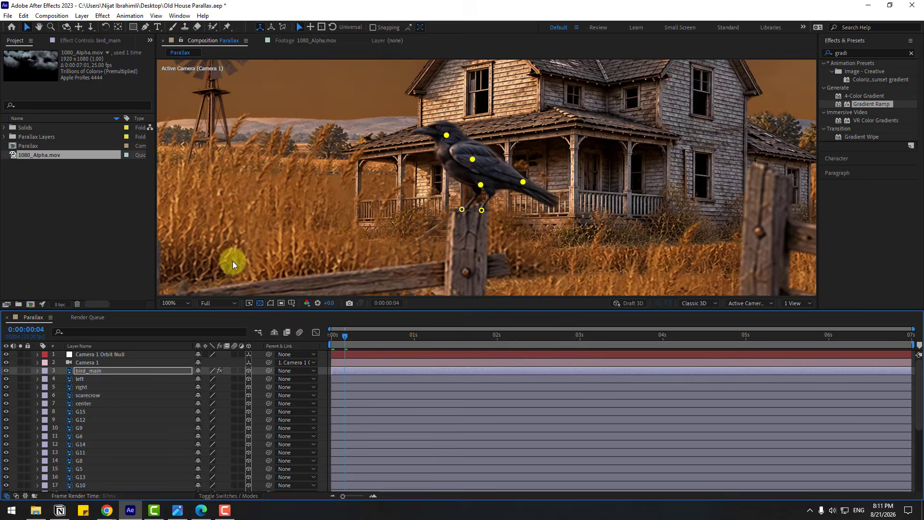
Step: Preview the whole scene with the animated crow, zoomed out to 50%
key(space)
scroll(290, 247, down, 2)
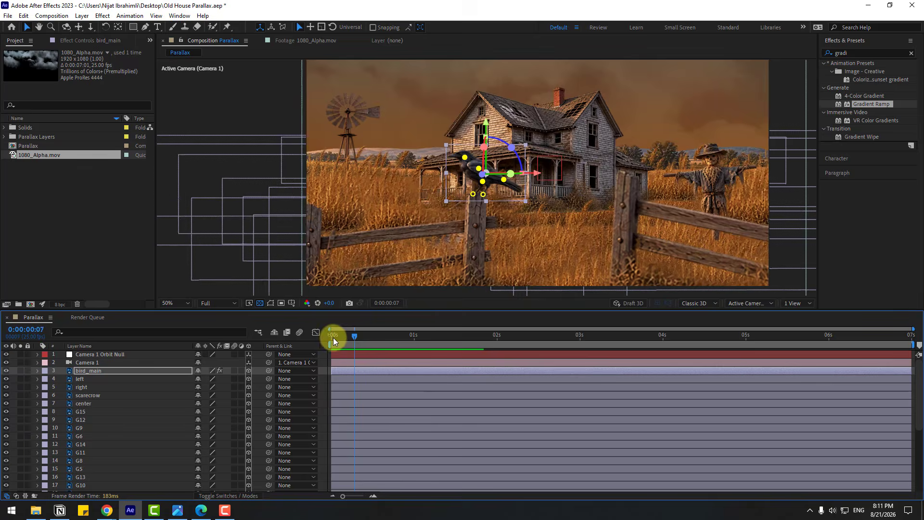
click(332, 361)
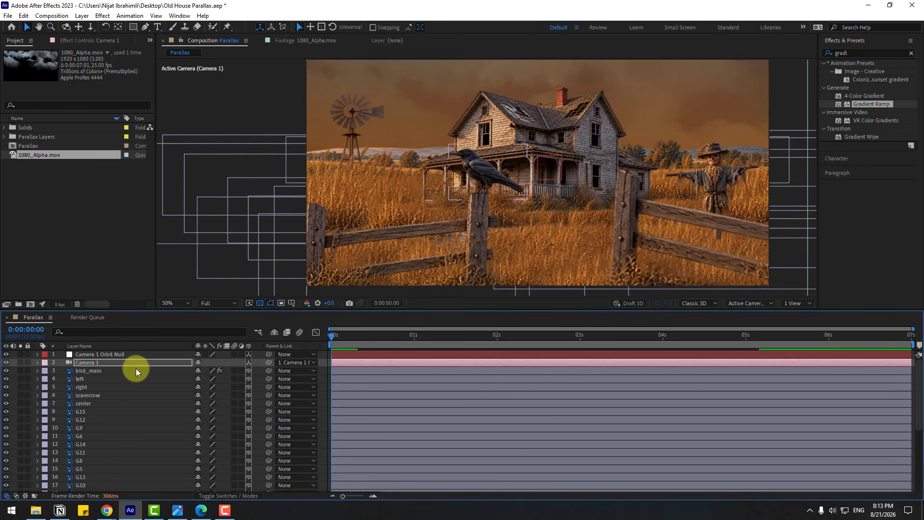
Step: Find the Gaussian Blur effect and apply it to the bird_main, left and right layers
click(853, 52)
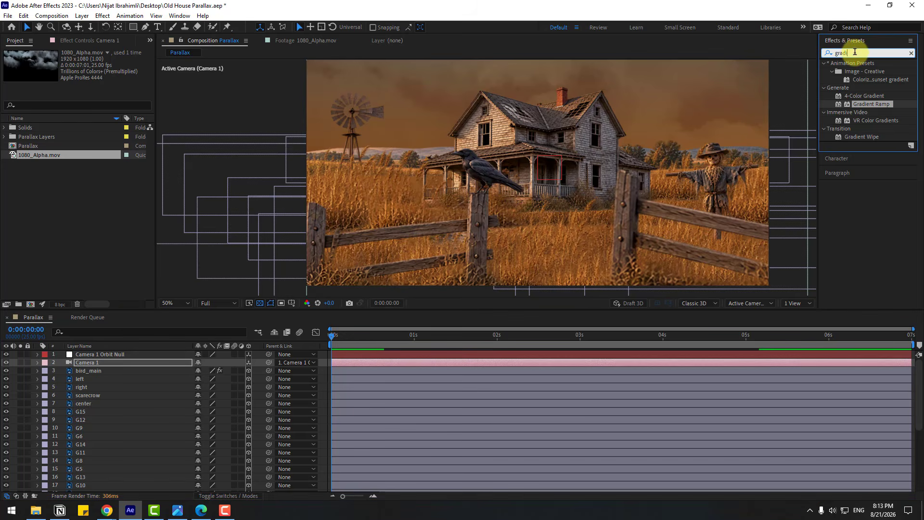
text(gaus)
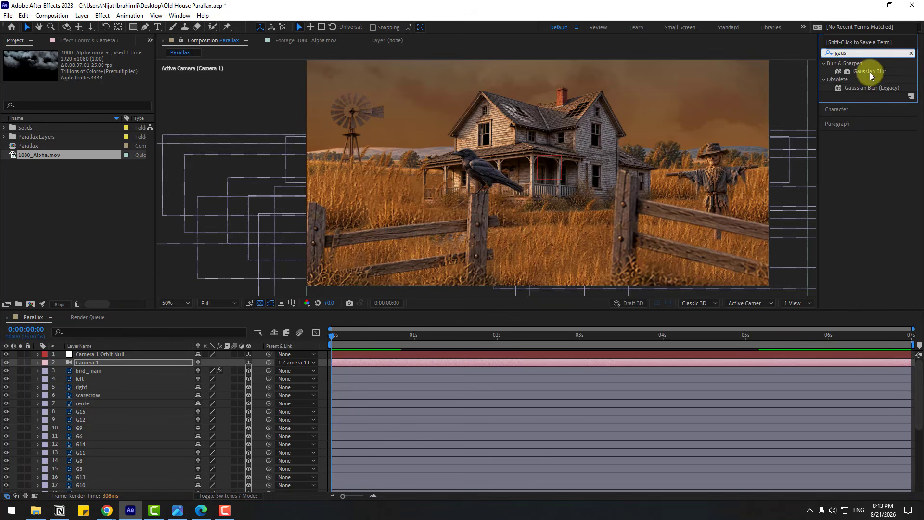
drag(869, 72, 474, 171)
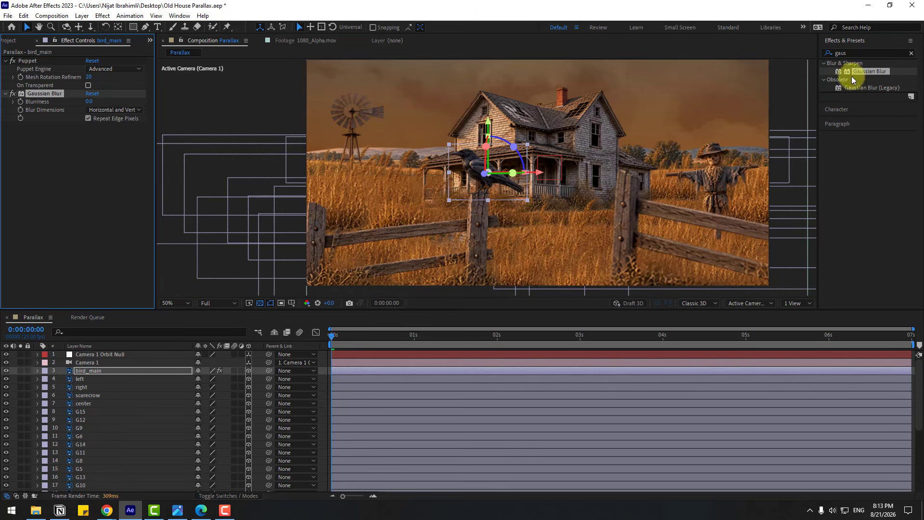
drag(846, 71, 481, 225)
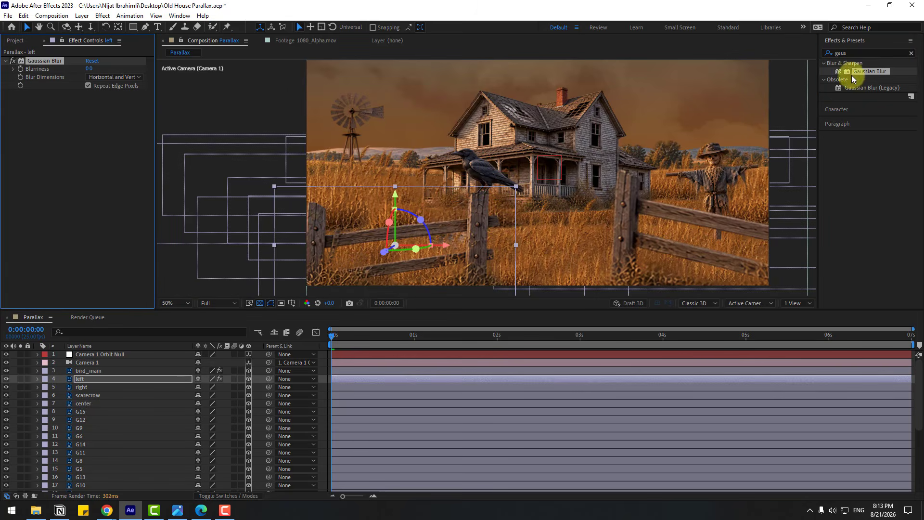
drag(850, 72, 628, 242)
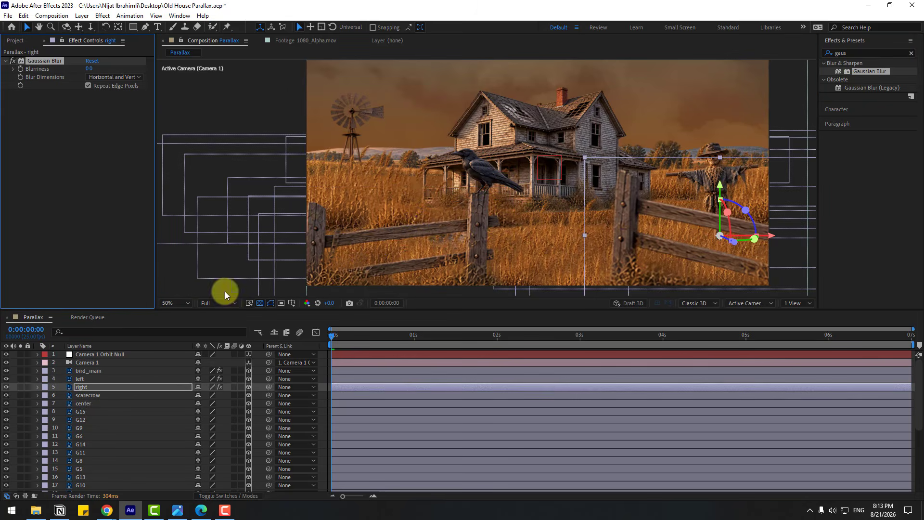
Step: Lower the preview resolution to Quarter and set Gaussian Blur Blurriness to 12 on the right, left and bird_main layers
drag(88, 72, 193, 80)
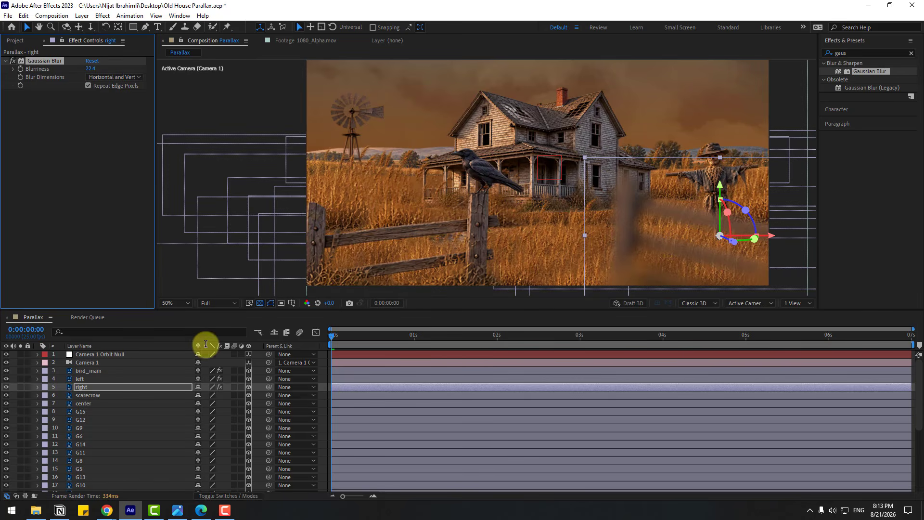
click(212, 303)
click(219, 345)
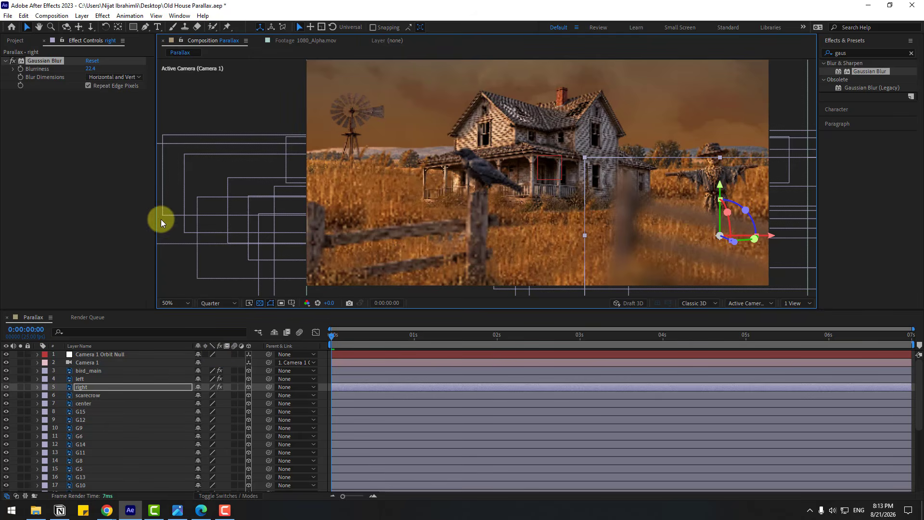
drag(91, 69, 6, 99)
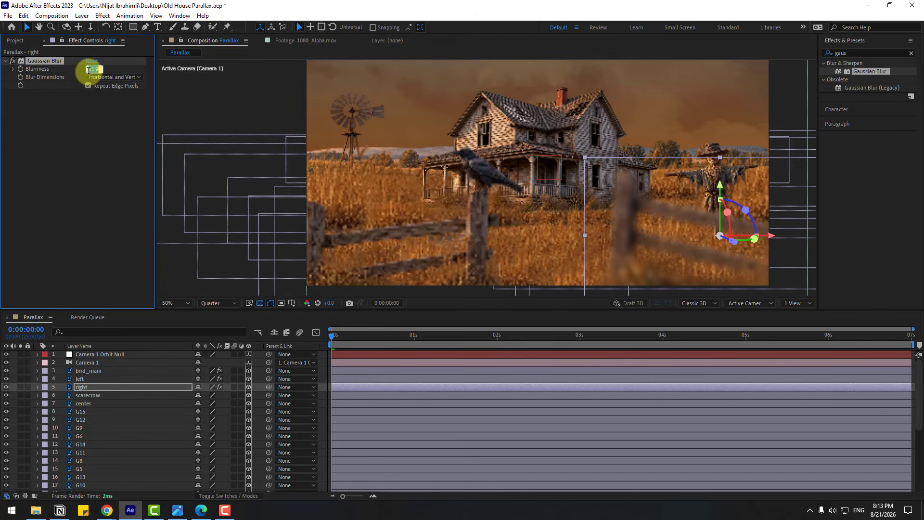
click(83, 379)
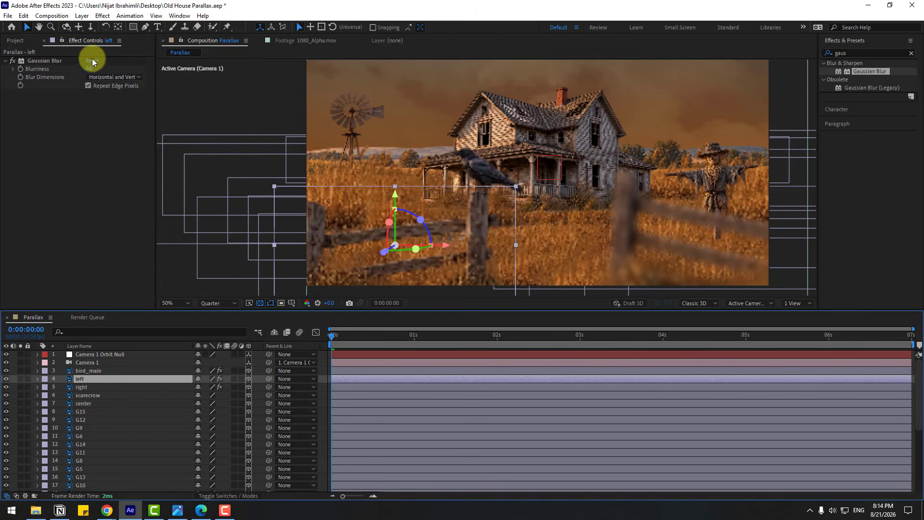
click(83, 370)
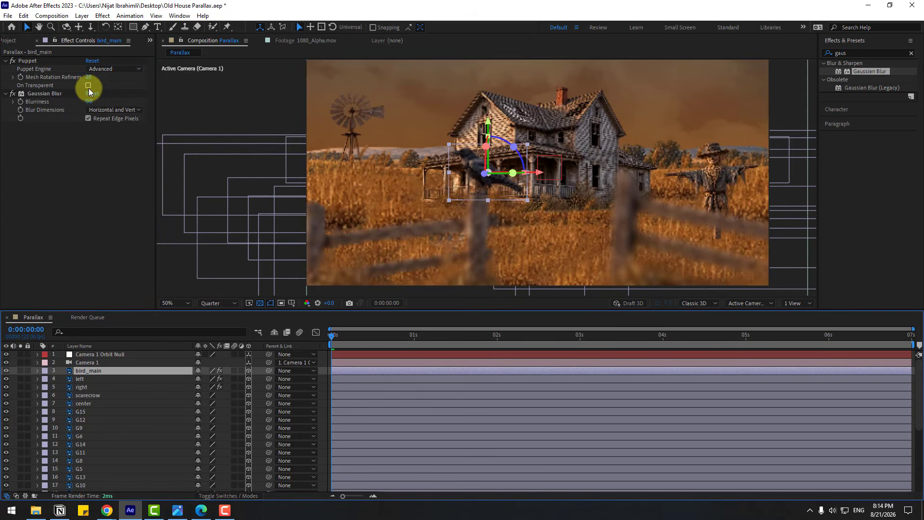
click(90, 102)
text(12)
key(Return)
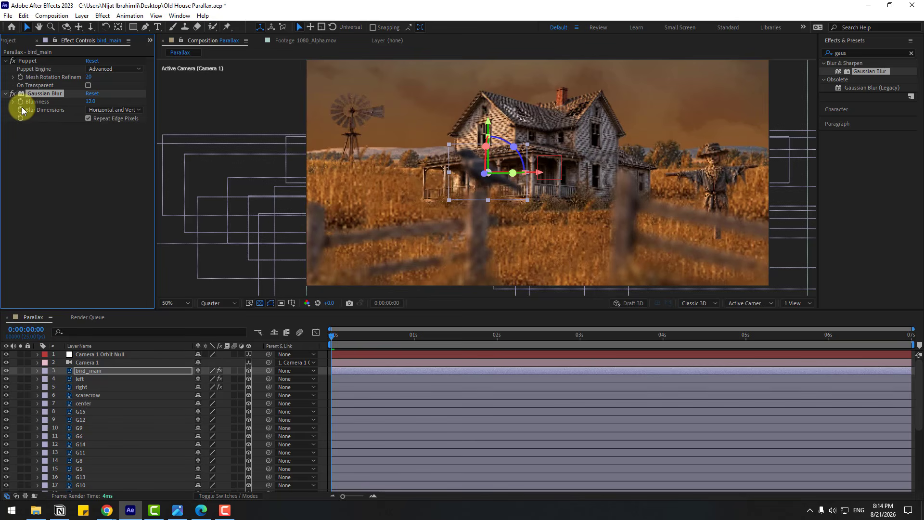
Step: Keyframe Blurriness at the first frame on bird_main, left and right, and expand their Gaussian Blur settings in the timeline
click(83, 378)
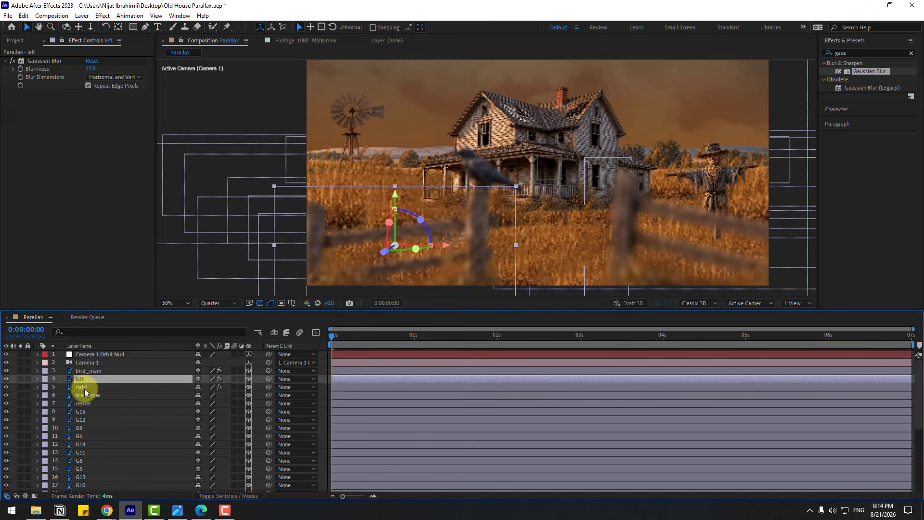
click(81, 387)
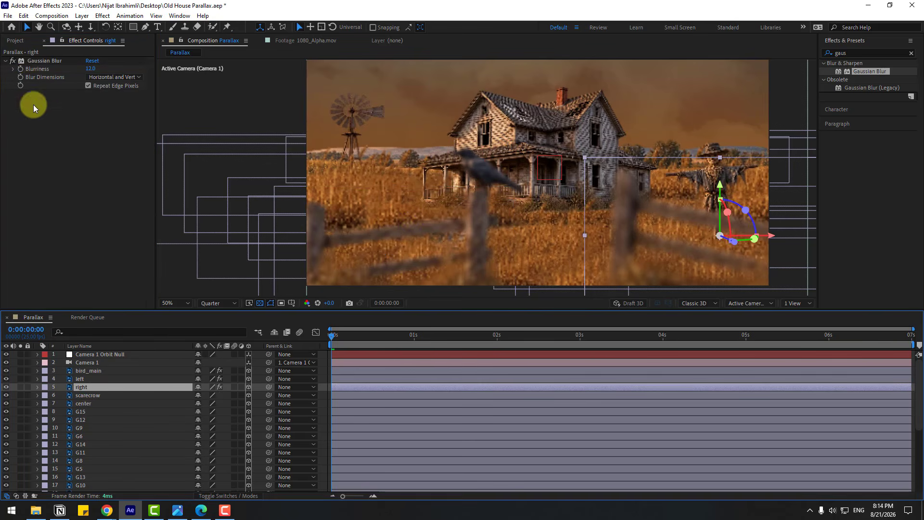
ctrl+click(79, 371)
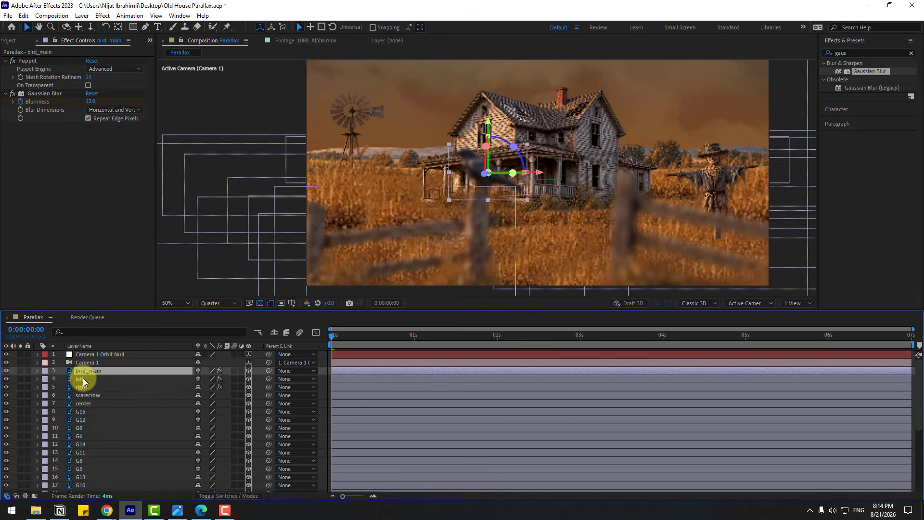
ctrl+click(80, 379)
key(e)
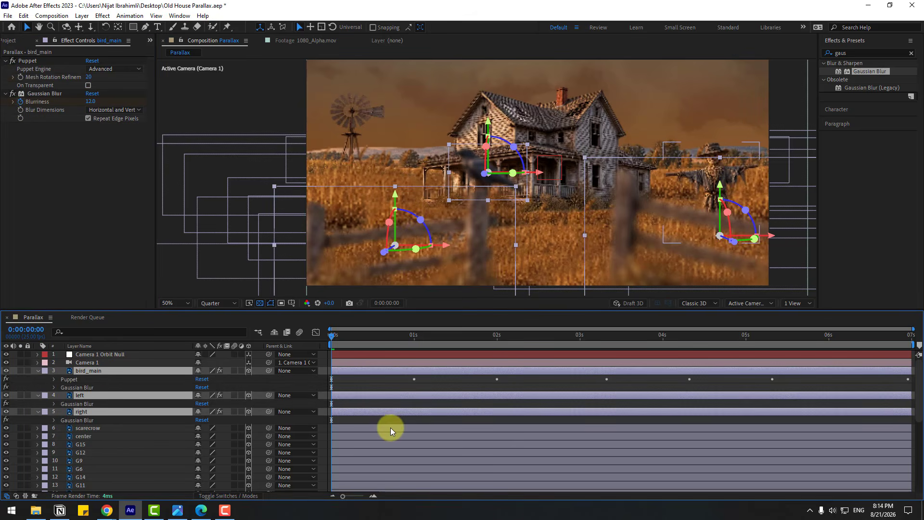
click(399, 405)
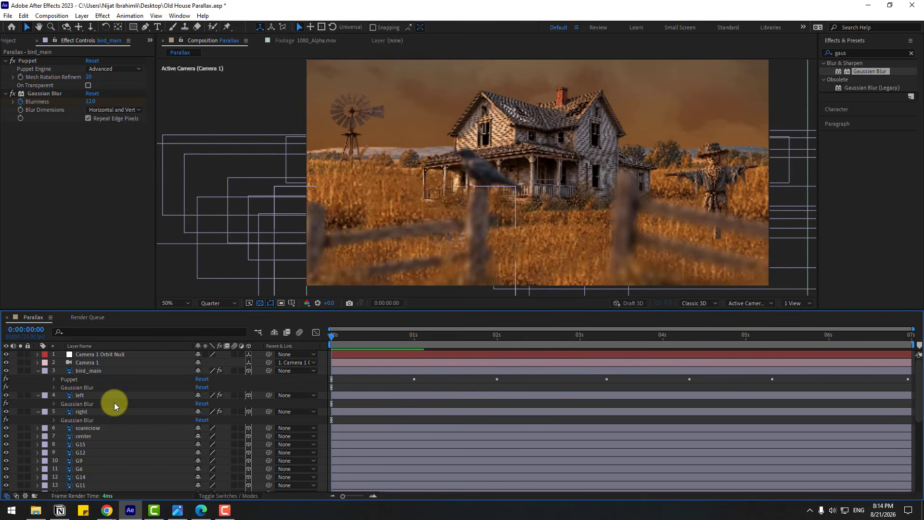
click(54, 405)
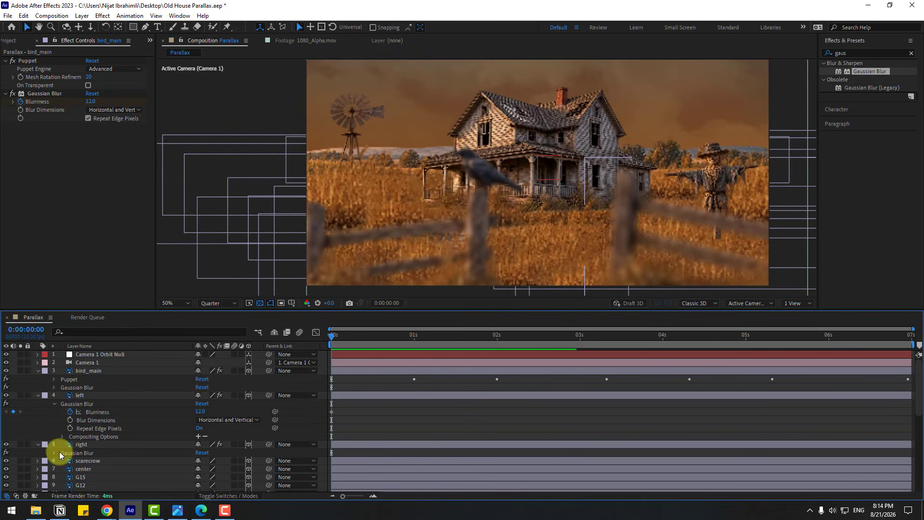
click(54, 389)
Step: At 0:00:01:13, set the Gaussian Blur Blurriness of the bird_main, left and right layers to 0
drag(351, 337, 458, 342)
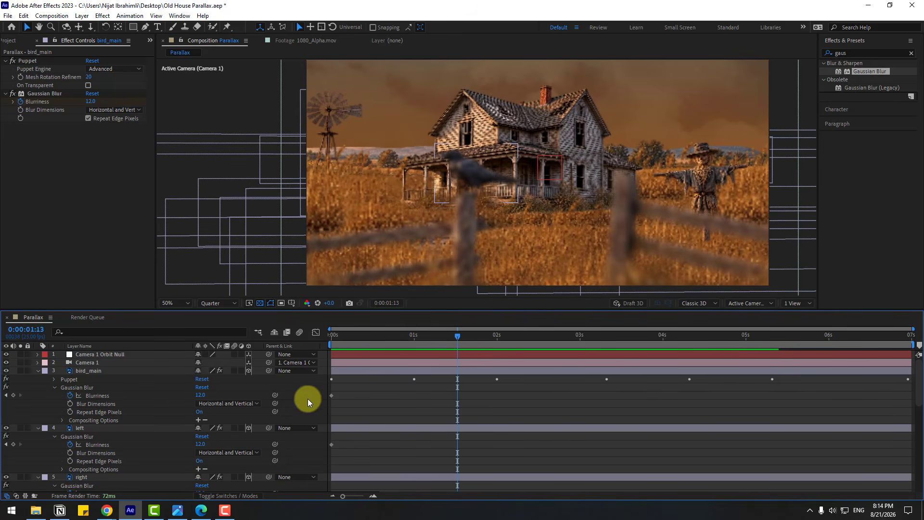
click(202, 396)
text(0)
key(Return)
click(200, 444)
text(0)
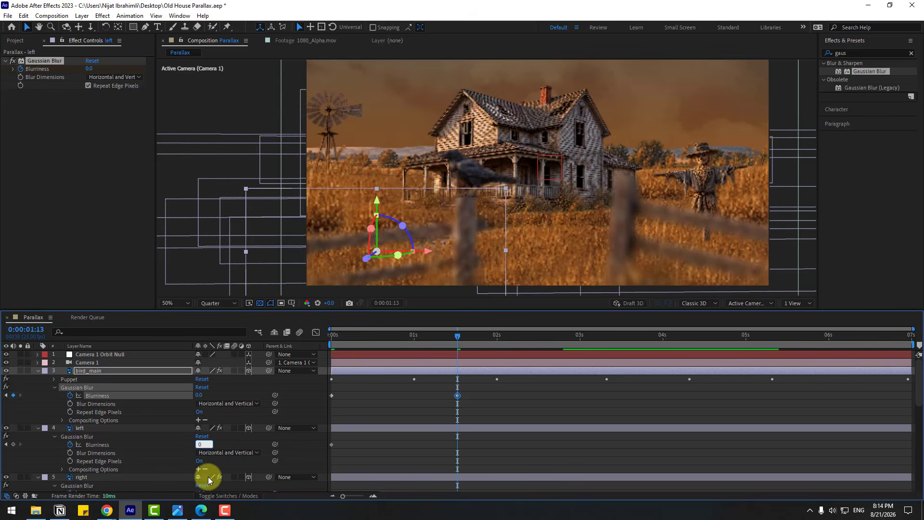
key(Return)
scroll(217, 474, down, 1)
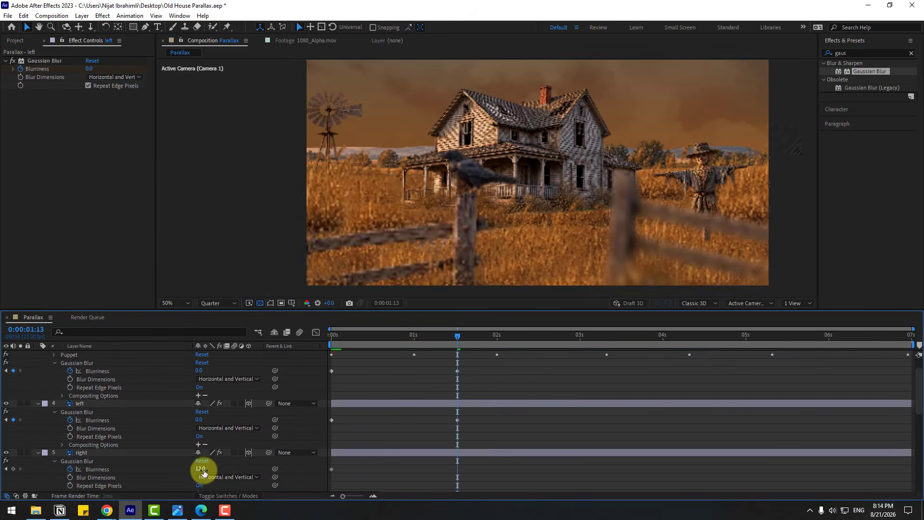
click(203, 469)
text(0)
key(Return)
Step: Restore the preview resolution to Full and move the current time to 0:00:01:08
click(219, 304)
click(222, 326)
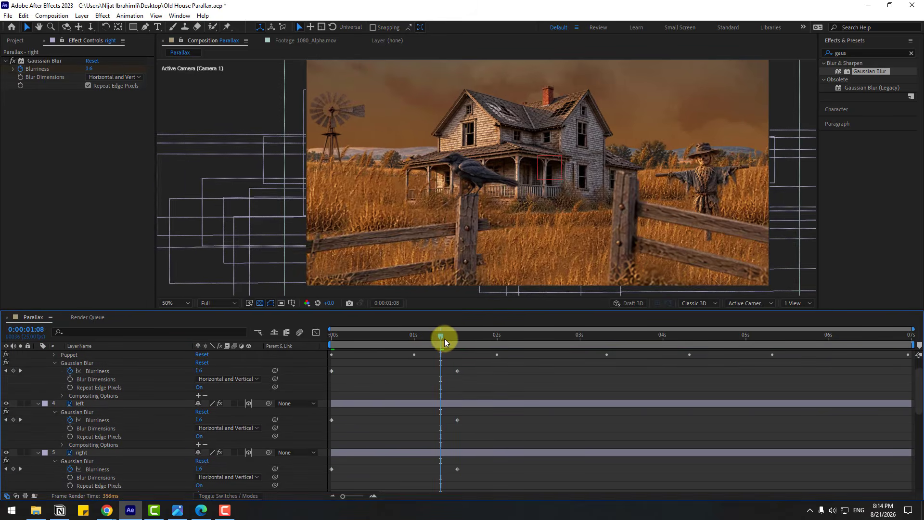
mouse_move(443, 338)
mouse_down()
mouse_move(455, 338)
mouse_move(440, 337)
mouse_up()
Step: Collapse the properties of the bird_main, left and right layers
scroll(58, 377, up, 1)
click(37, 371)
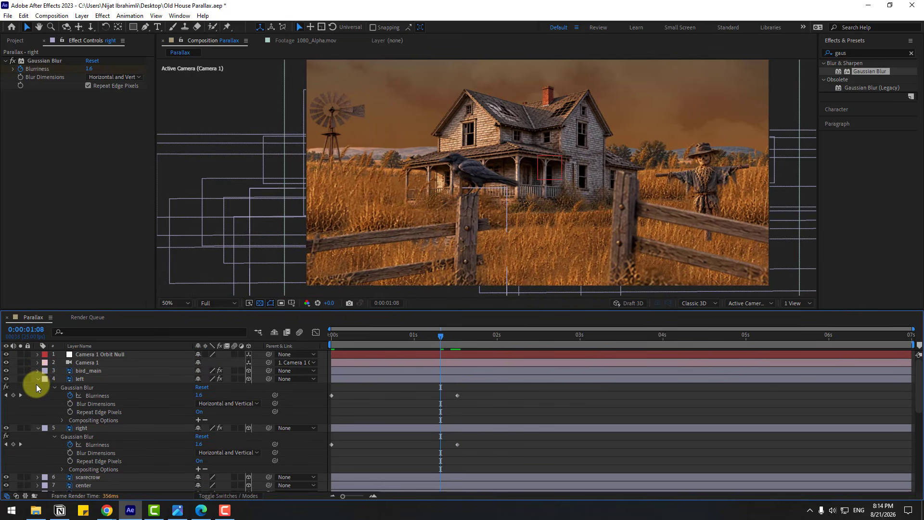
click(38, 379)
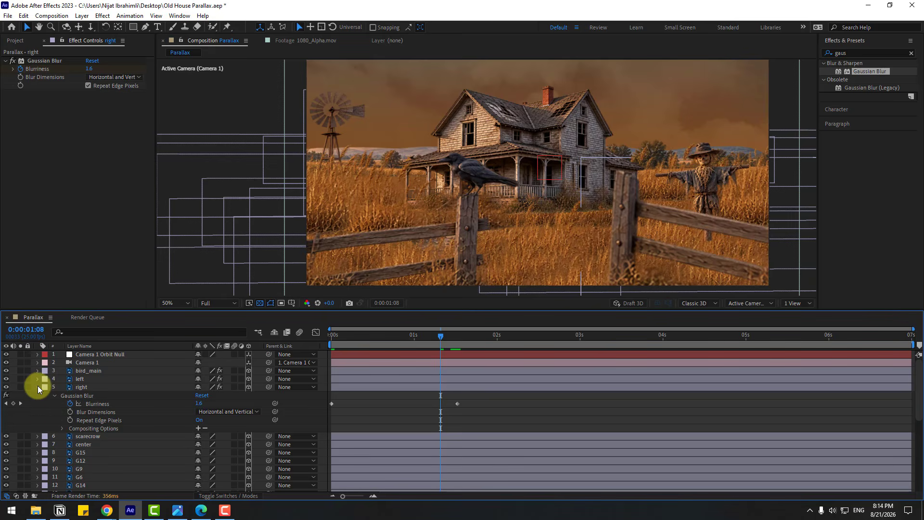
click(38, 387)
Step: Create a new adjustment layer directly above the scarecrow layer
click(103, 398)
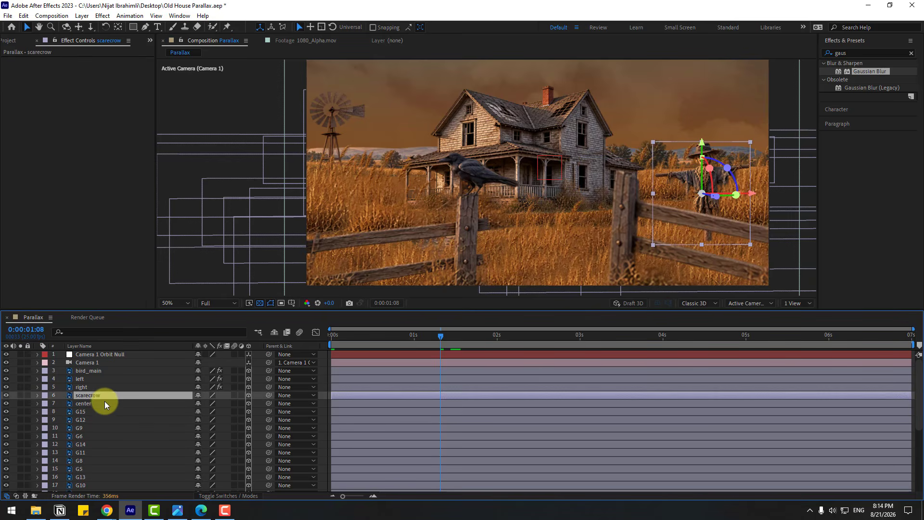
click(82, 16)
mouse_move(95, 26)
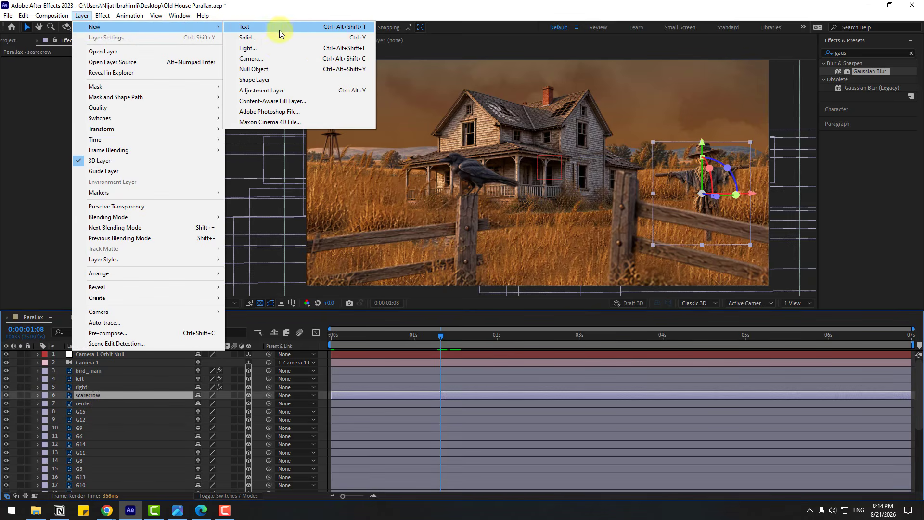
click(284, 91)
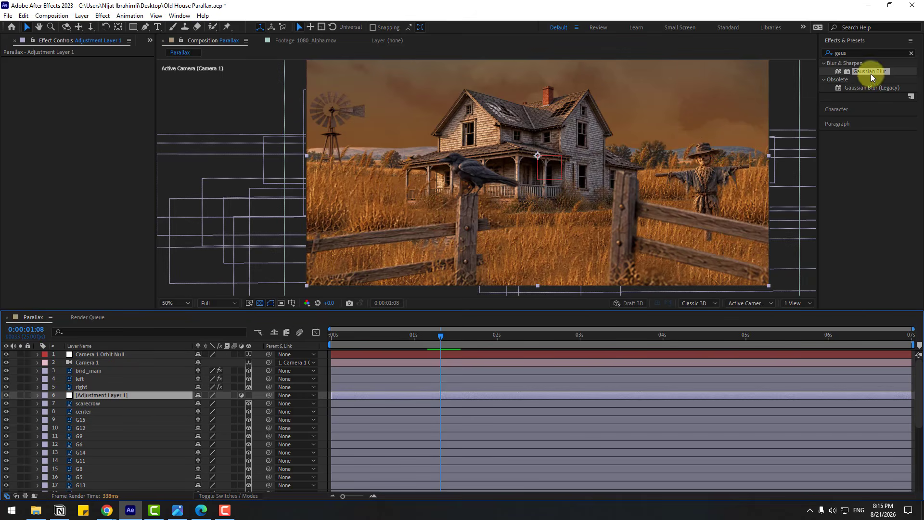
Step: Apply Gaussian Blur to the adjustment layer and set its Blurriness to 20
drag(871, 77, 73, 396)
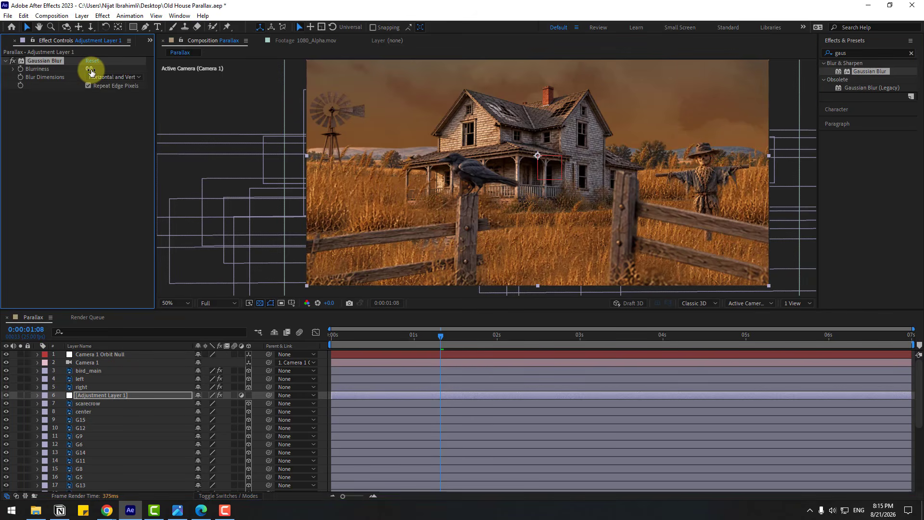
text(12)
key(Return)
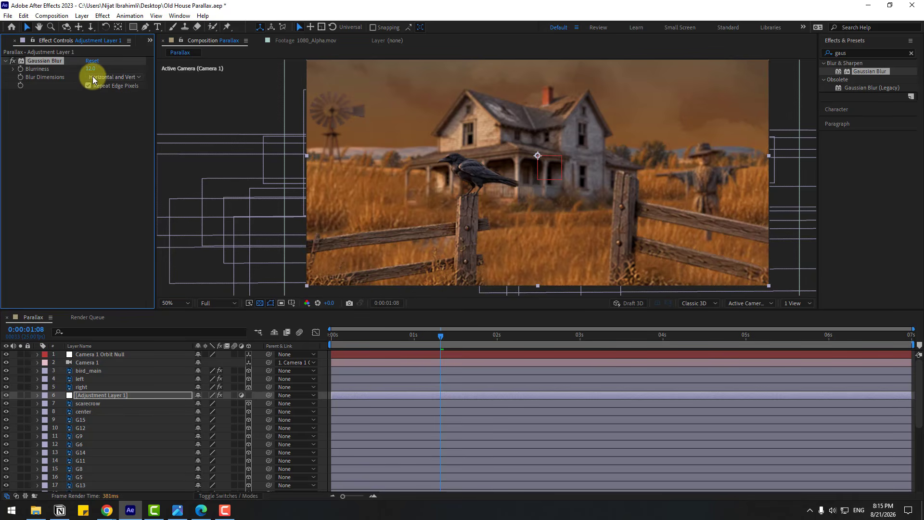
click(91, 70)
text(20)
key(Return)
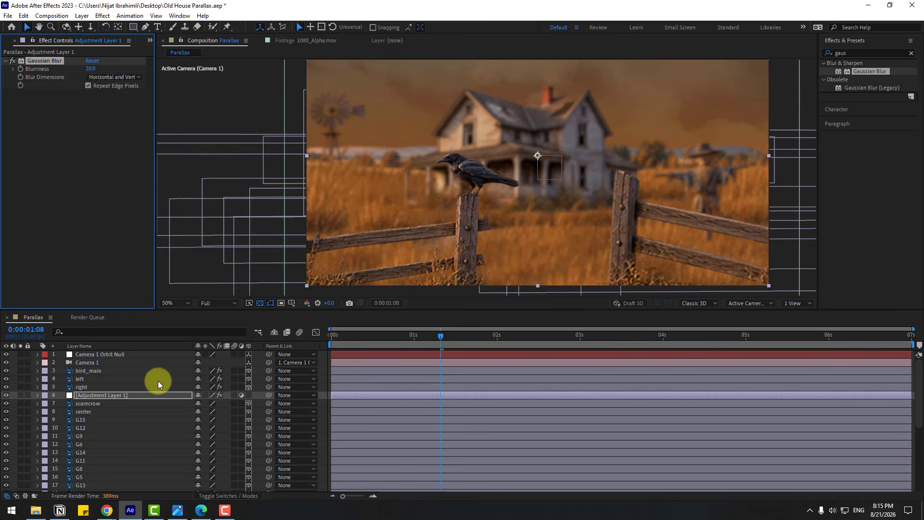
Step: Reveal the adjustment layer's Opacity property and reduce the preview resolution to Quarter
click(110, 395)
key(t)
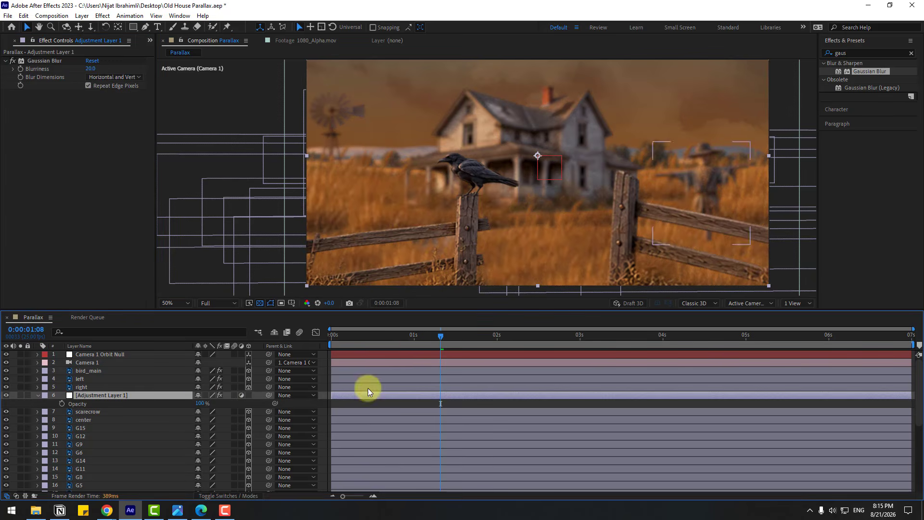
drag(353, 337, 433, 341)
click(222, 303)
click(218, 357)
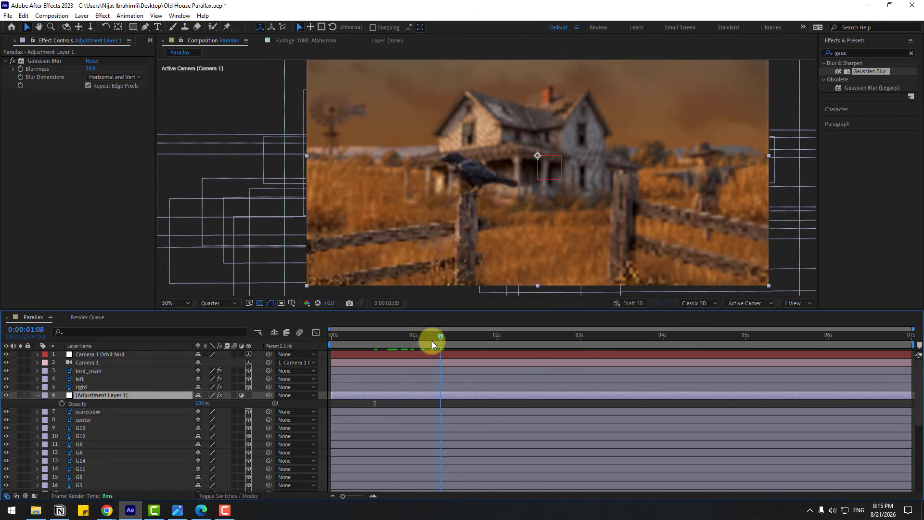
Step: Show the right layer's blur keyframes for reference and keyframe the adjustment layer's Opacity at 100% at 0:00:01:24
click(85, 388)
key(u)
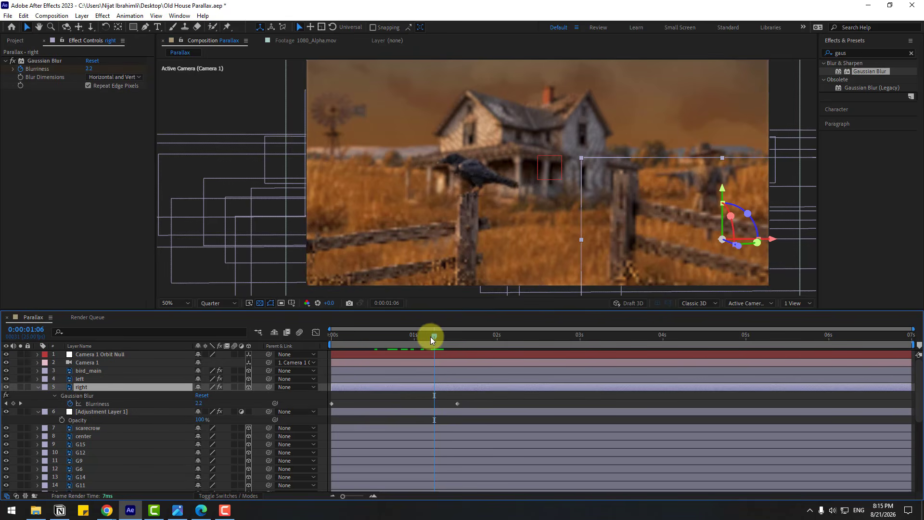
drag(434, 336, 493, 337)
click(61, 420)
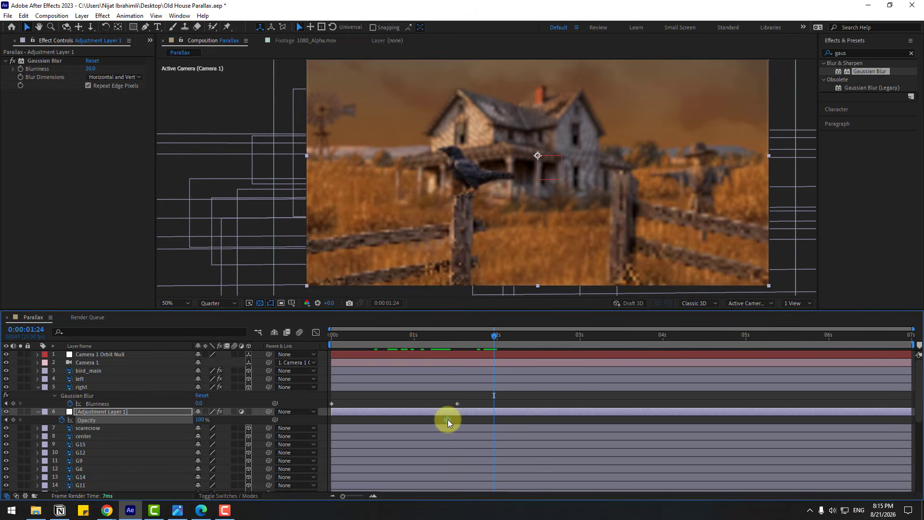
drag(500, 422, 498, 423)
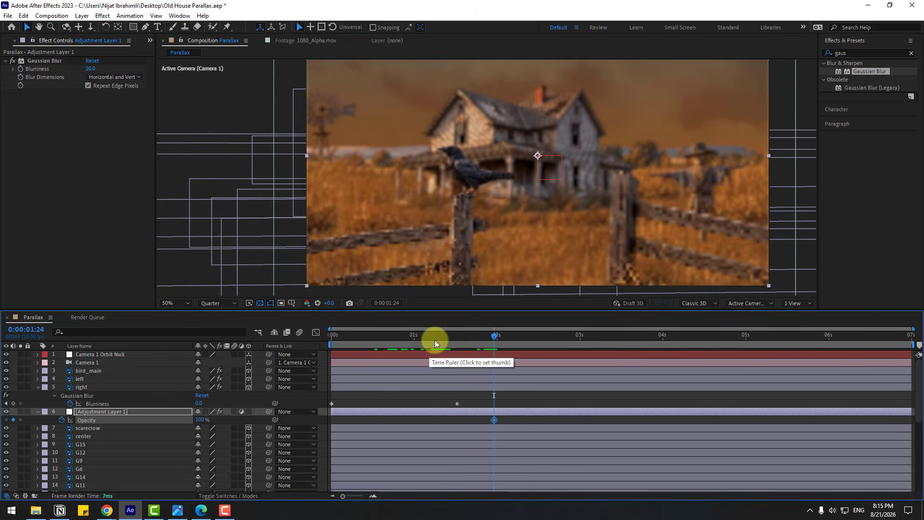
Step: Add an Opacity keyframe of 0% to the adjustment layer at 0:00:01:06
click(434, 340)
click(200, 420)
text(0)
click(517, 416)
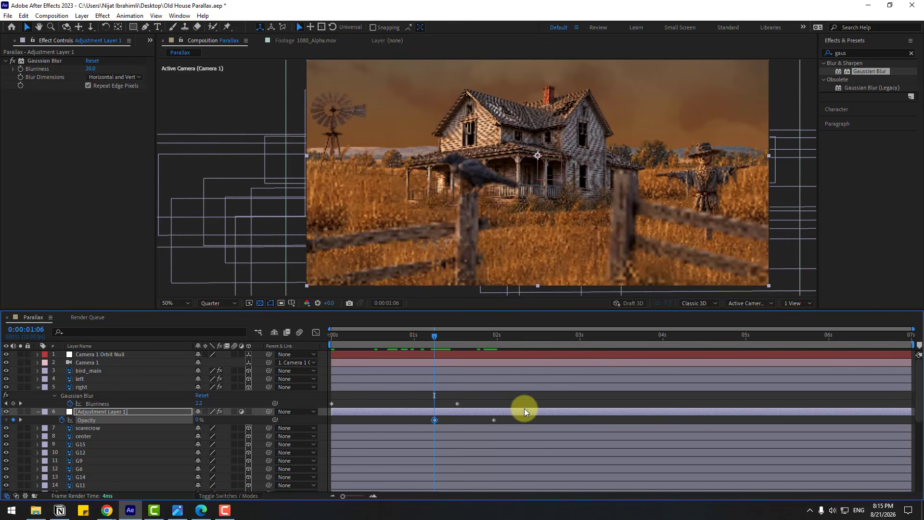
Step: Preview the foreground-to-background focus change and restore the preview resolution to Full
drag(435, 333, 577, 340)
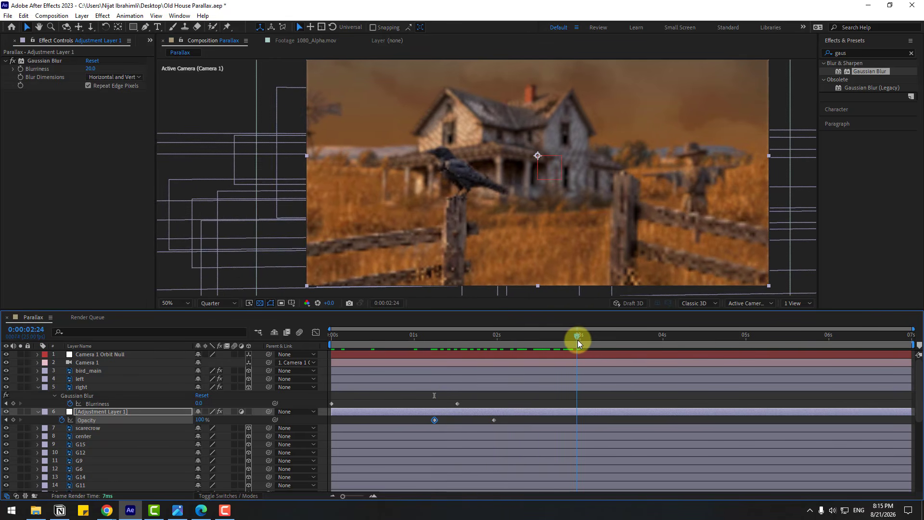
key(space)
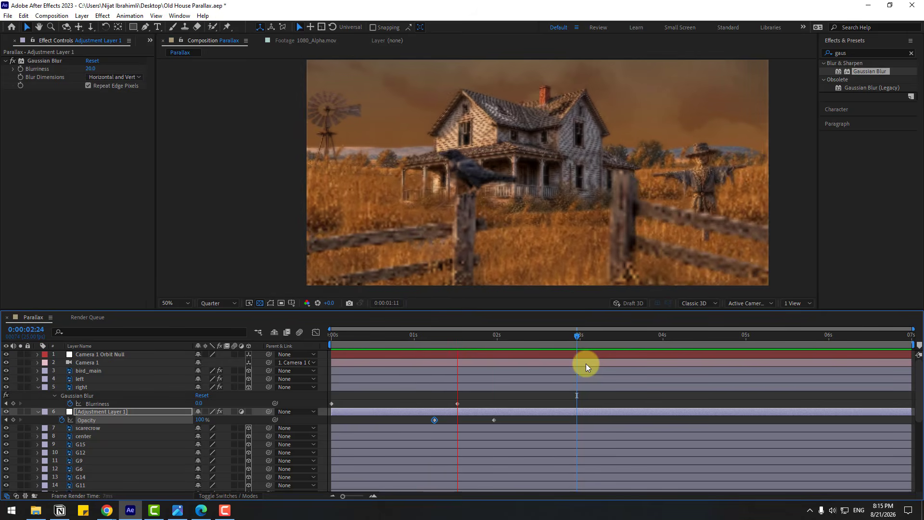
key(space)
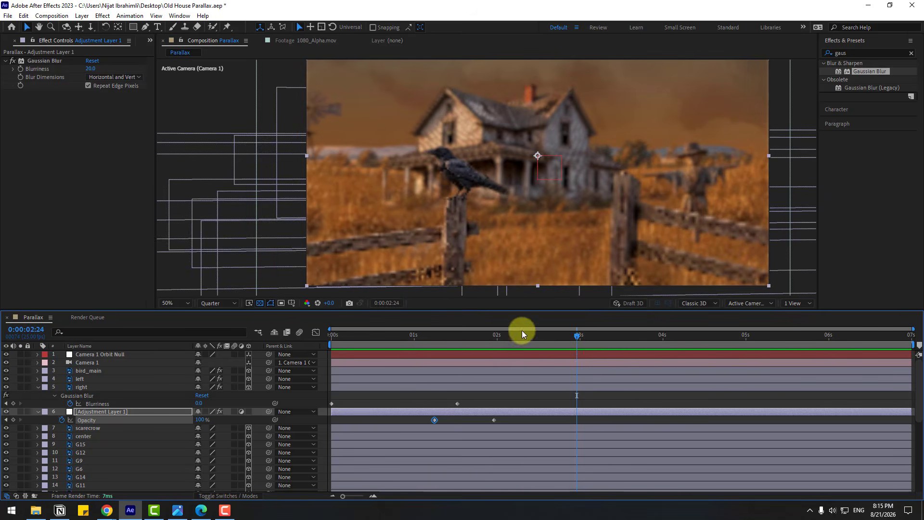
click(208, 303)
click(212, 324)
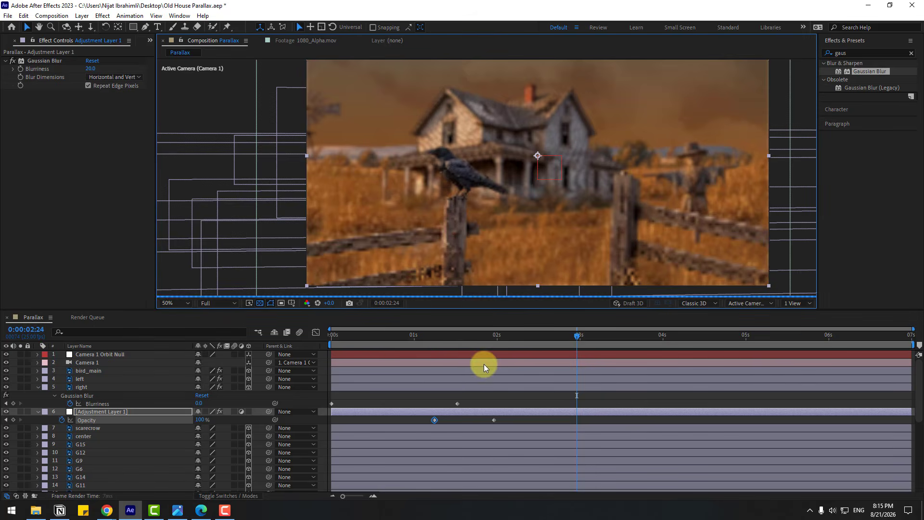
Step: Keyframe the adjustment layer's Opacity at 100% at 0:00:03:02 and at 0% at 0:00:03:14
click(483, 334)
click(567, 335)
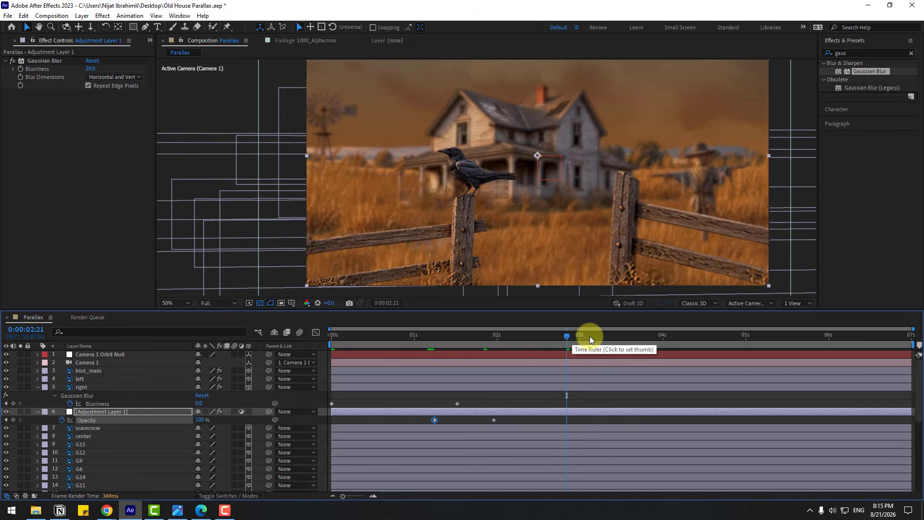
click(613, 336)
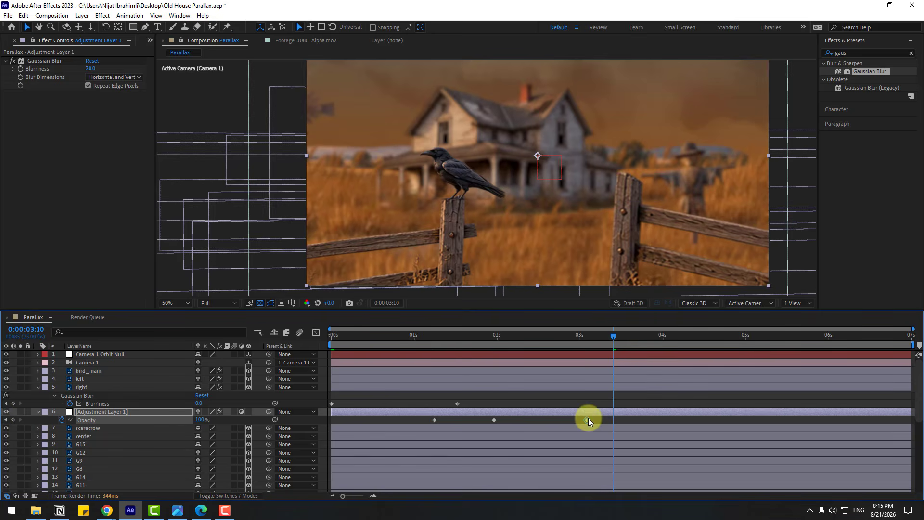
click(626, 336)
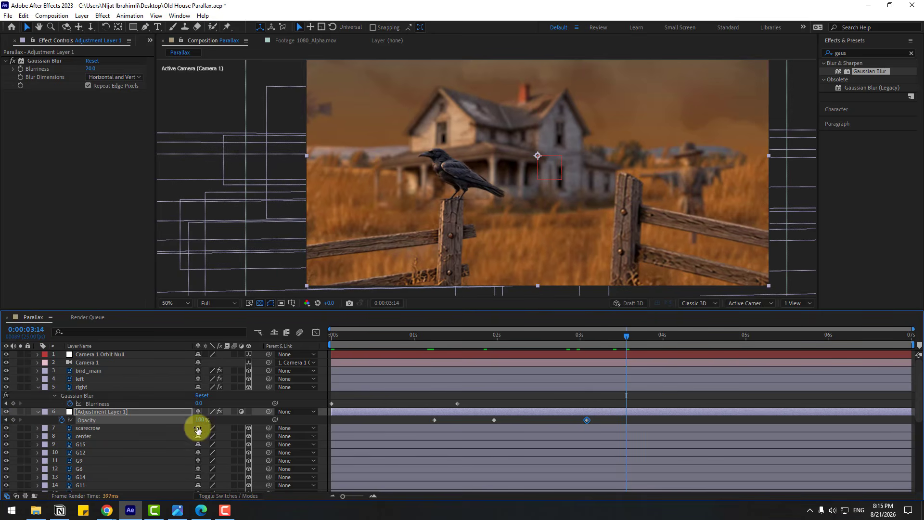
drag(198, 430, 229, 449)
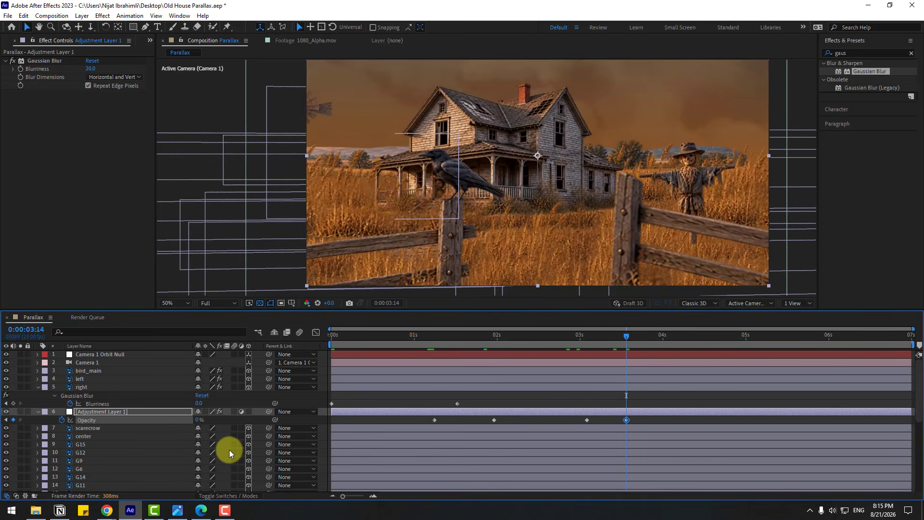
Step: Keyframe the right layer's Gaussian Blur Blurriness at 0 at 0:00:03:02 and at 7 at 0:00:03:15
click(587, 336)
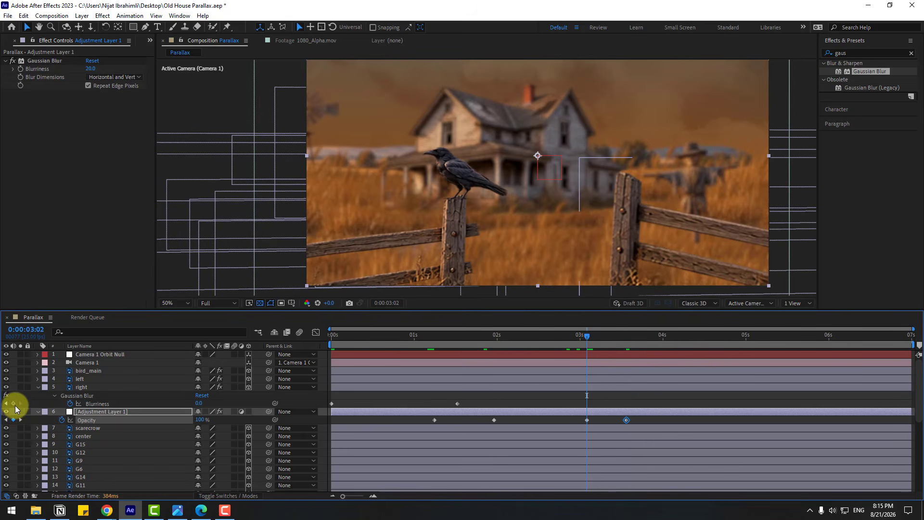
click(13, 403)
click(627, 337)
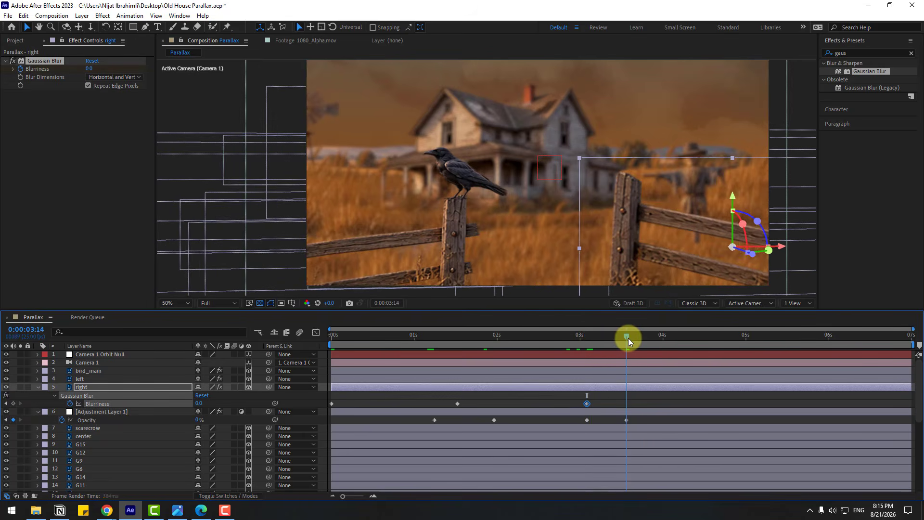
click(628, 338)
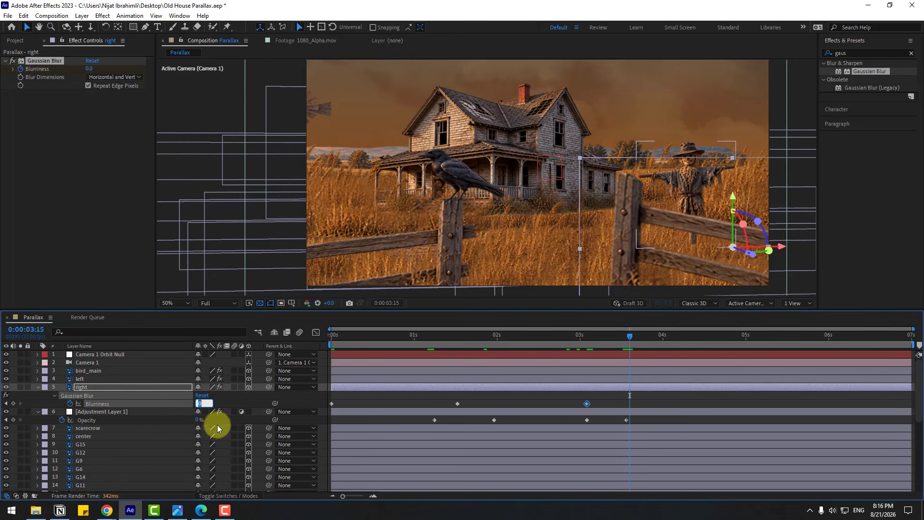
key(Return)
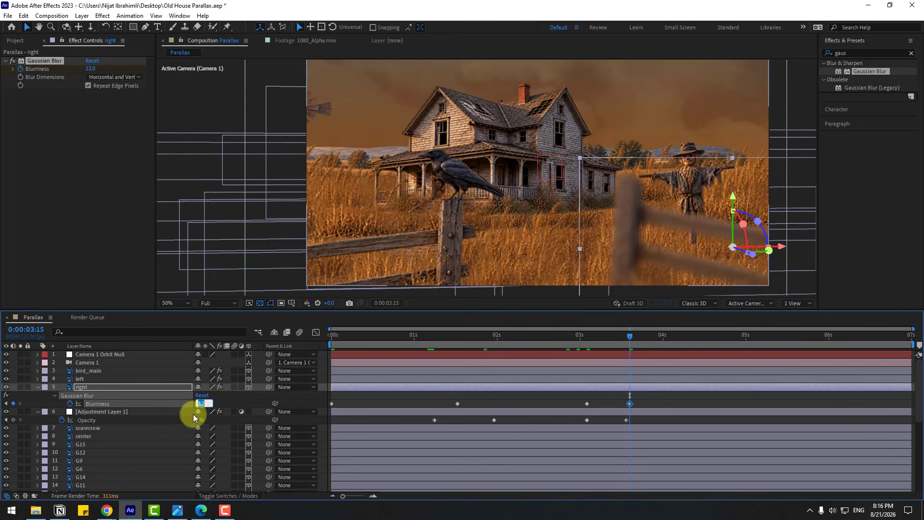
key(Return)
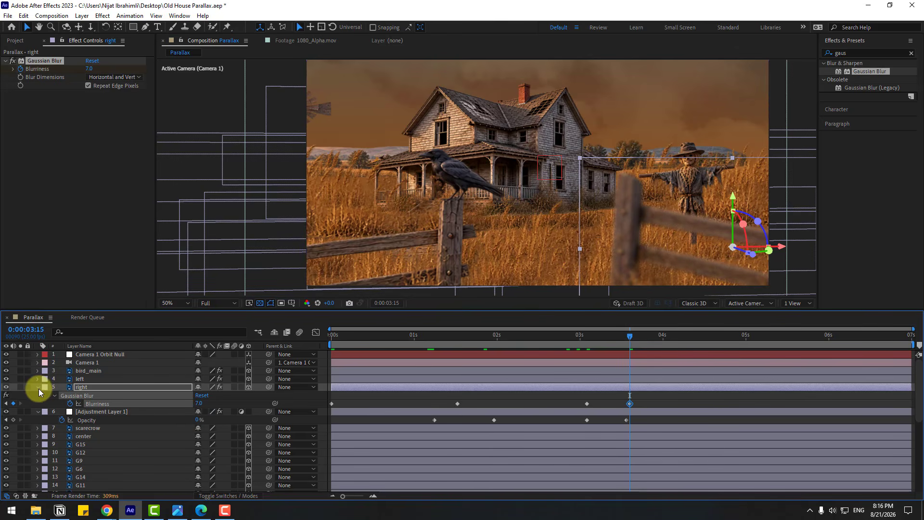
Step: Keyframe the left layer's Blurriness at 0 at 0:00:03:02 and at 7 at 0:00:03:15, and collapse its properties
click(98, 380)
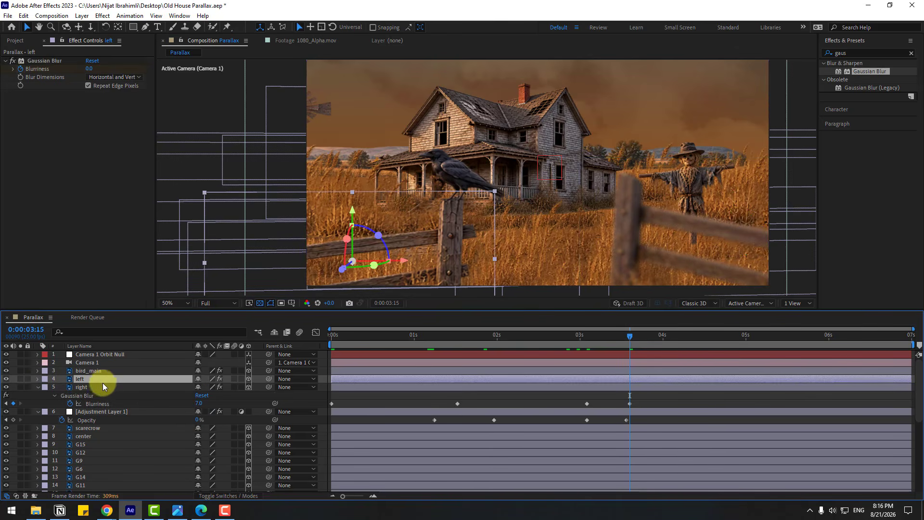
key(u)
click(590, 336)
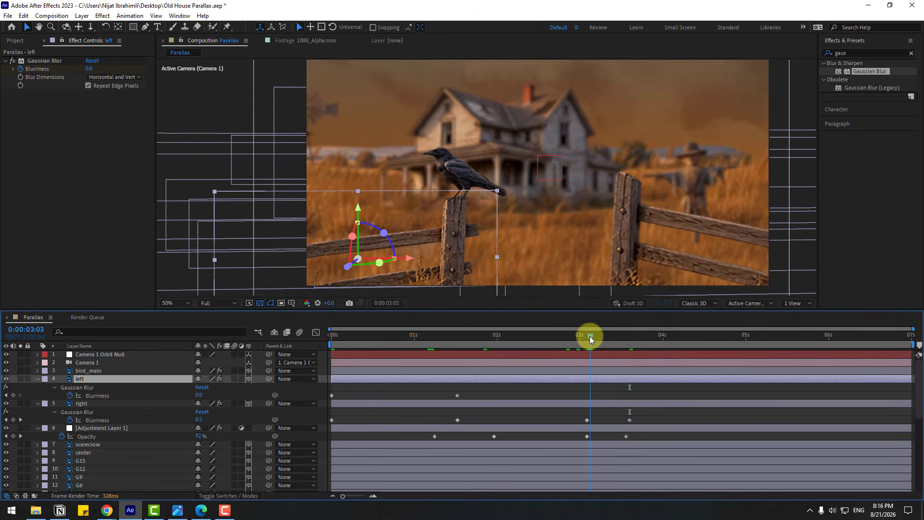
click(12, 396)
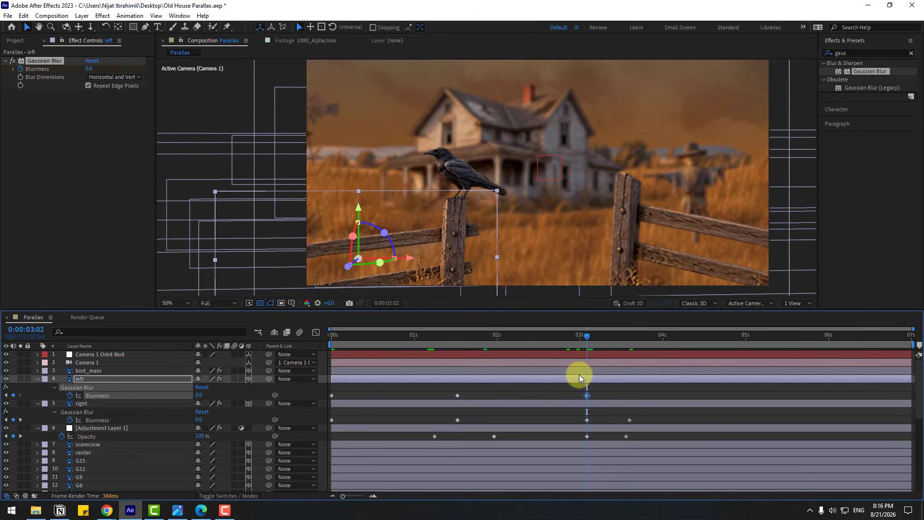
click(630, 336)
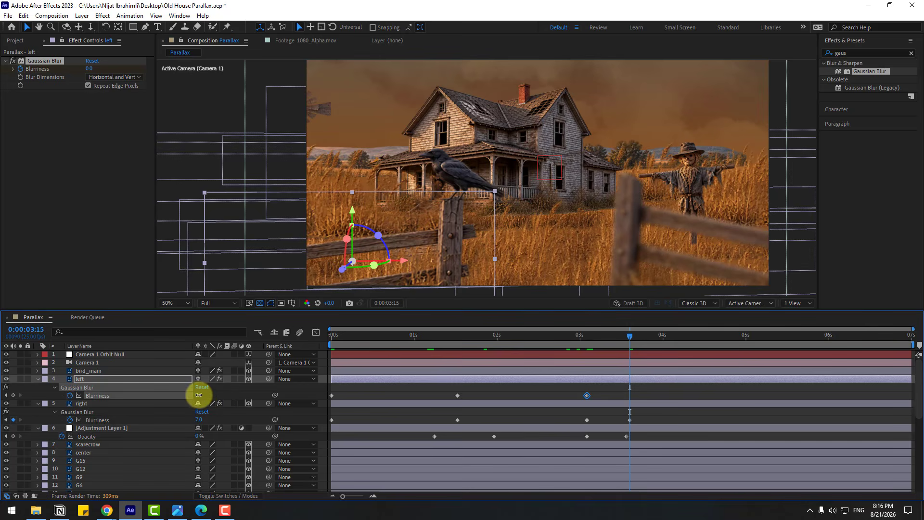
key(Return)
click(38, 379)
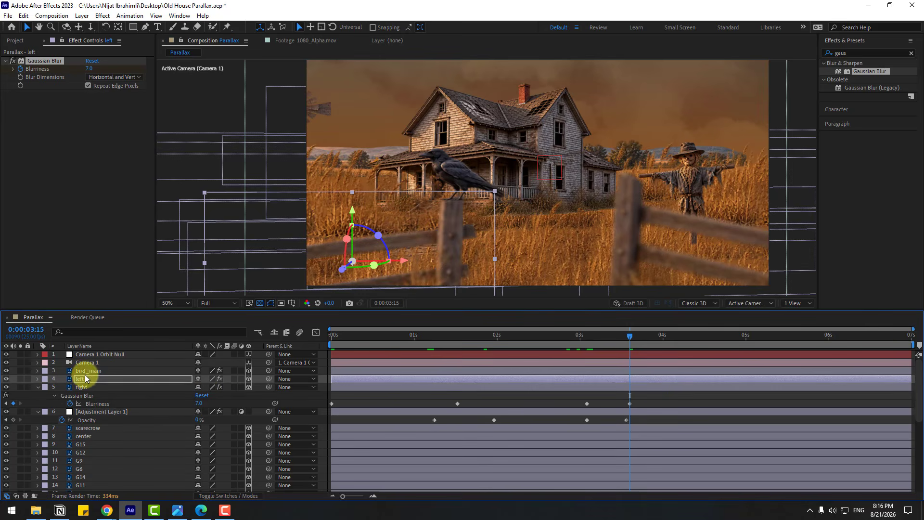
Step: Keyframe bird_main's Gaussian Blur Blurriness at 0 at 0:00:03:02 and move the current time to 0:00:03:14
click(88, 373)
key(e)
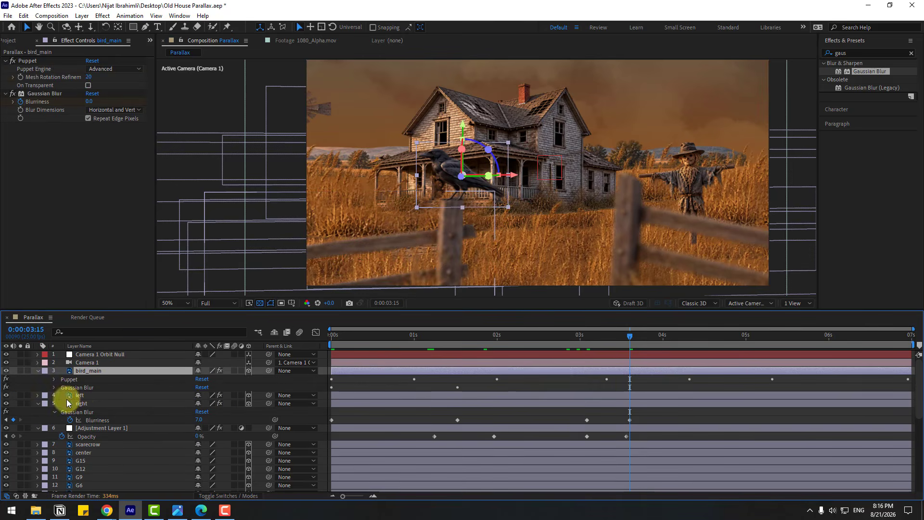
click(53, 388)
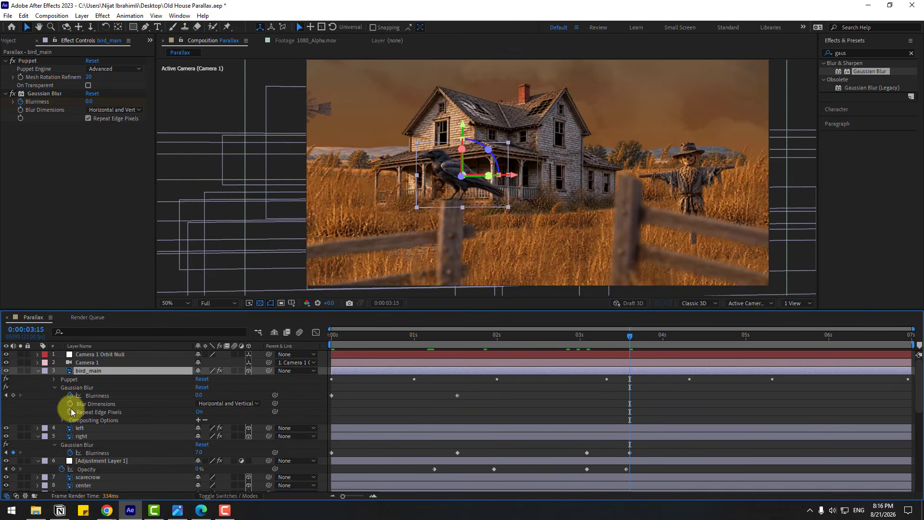
click(585, 349)
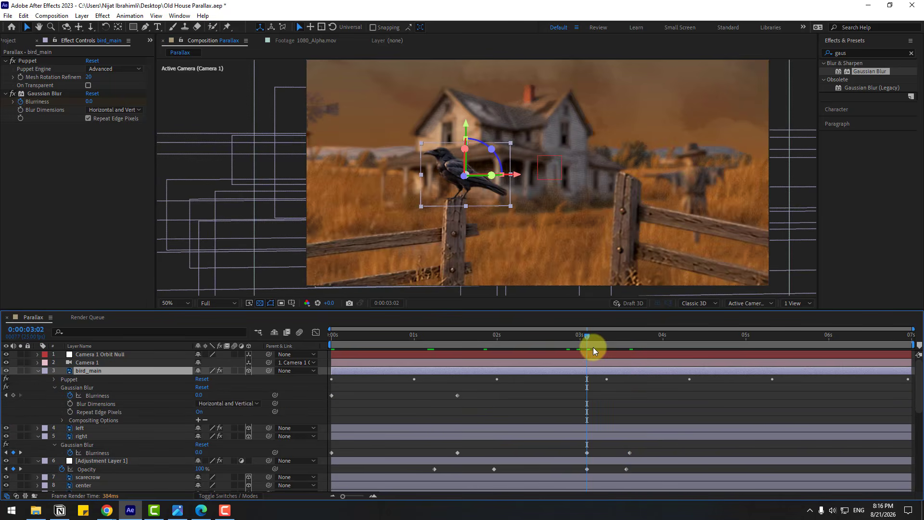
click(13, 395)
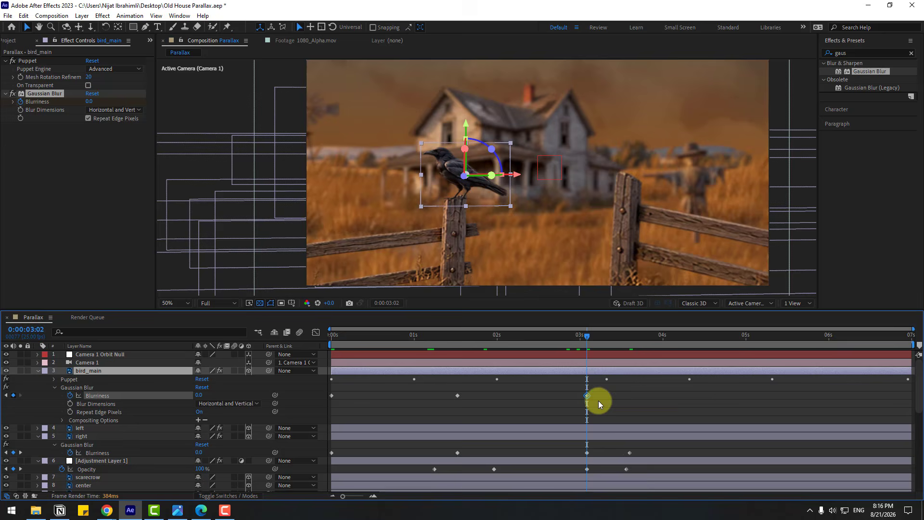
click(626, 339)
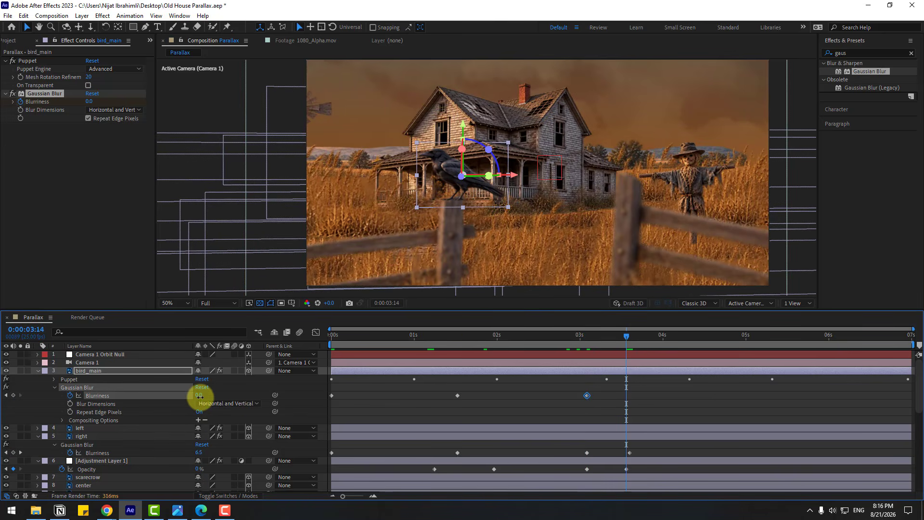